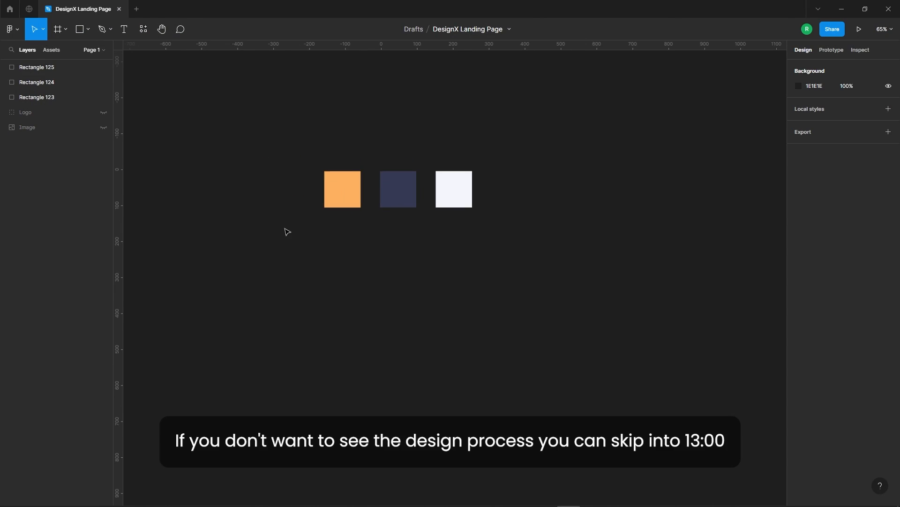
Check the fill colours of the orange, navy and off-white palette squares.
click(349, 199)
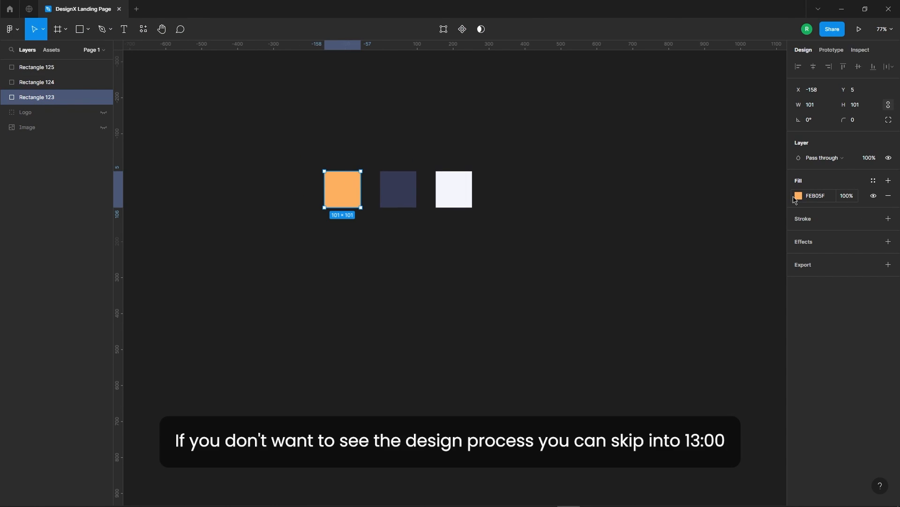
click(800, 199)
click(400, 190)
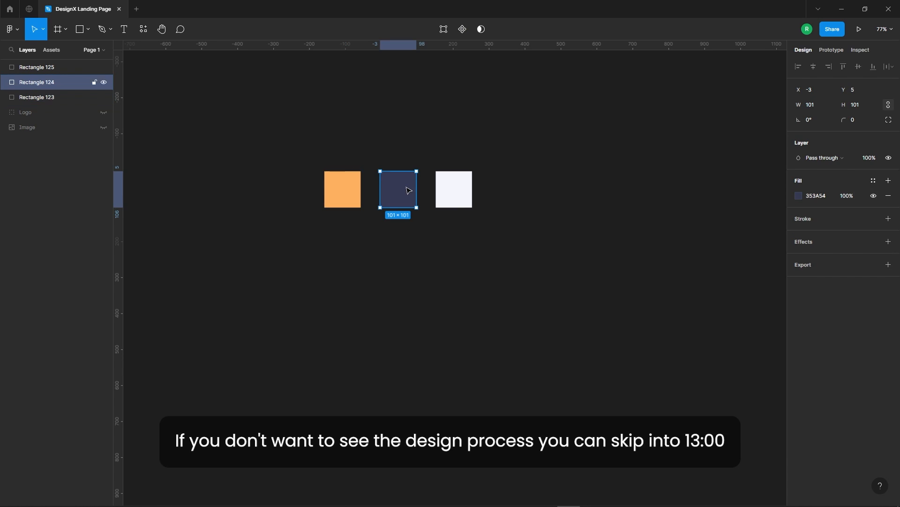
click(799, 197)
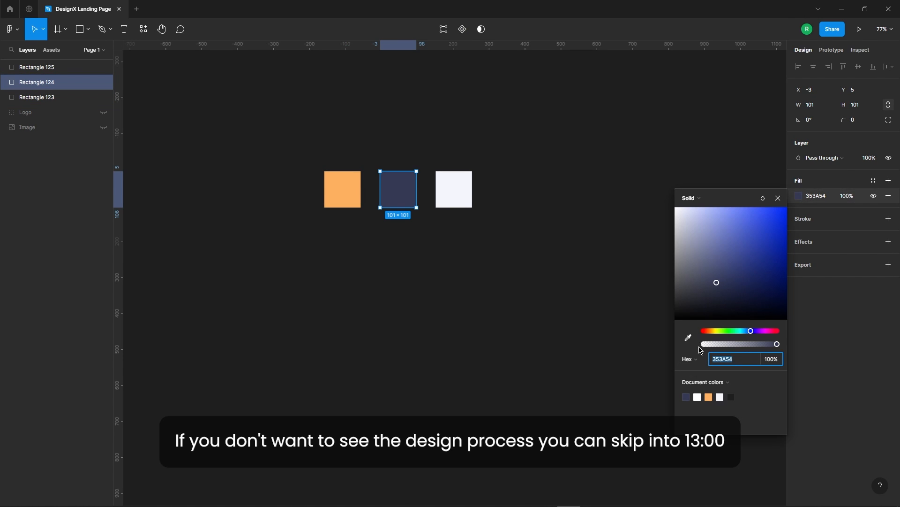
click(466, 199)
click(799, 197)
click(543, 242)
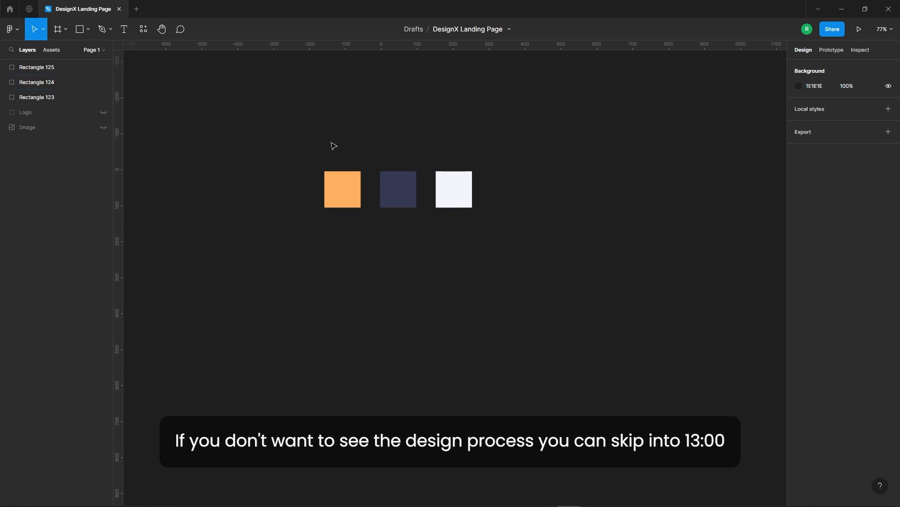
Create a 1440 × 1024 Desktop frame and place it beside the palette squares, at about X 390, Y -57.
scroll(336, 149, down, 3)
click(66, 30)
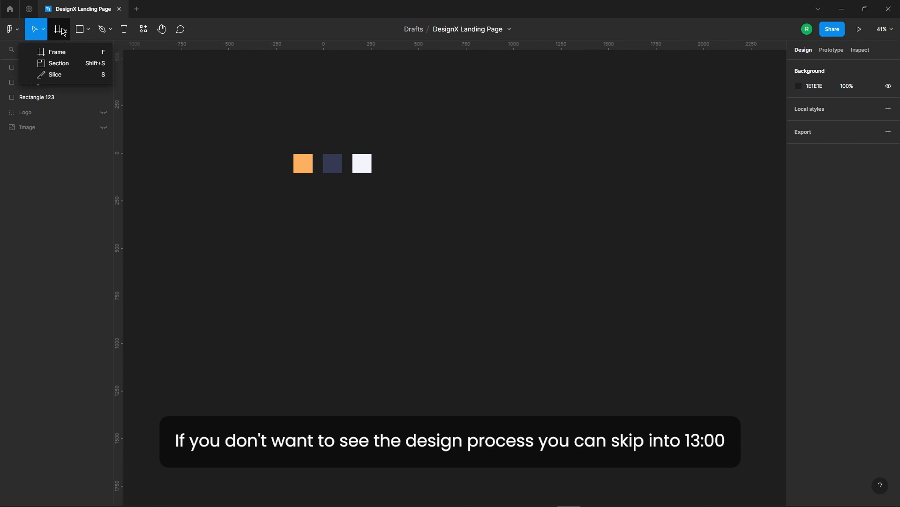
click(29, 52)
click(807, 173)
drag(474, 289, 558, 255)
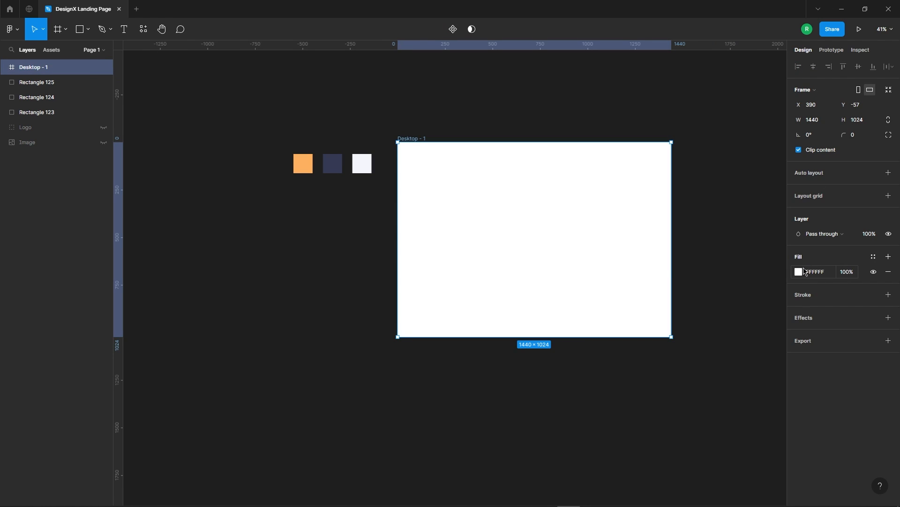
Fill the desktop frame with the off-white F4F5FC sampled from the lightest palette square.
click(801, 272)
click(687, 402)
click(362, 165)
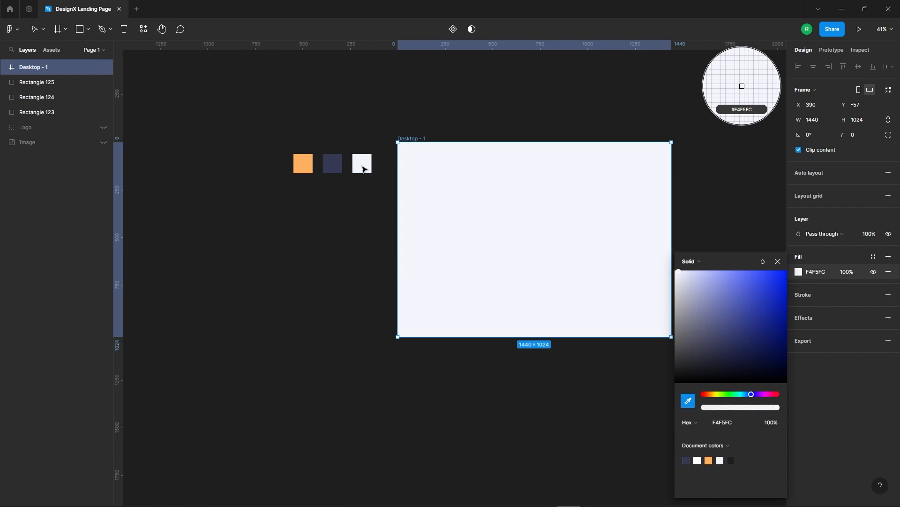
key(Escape)
key(Escape)
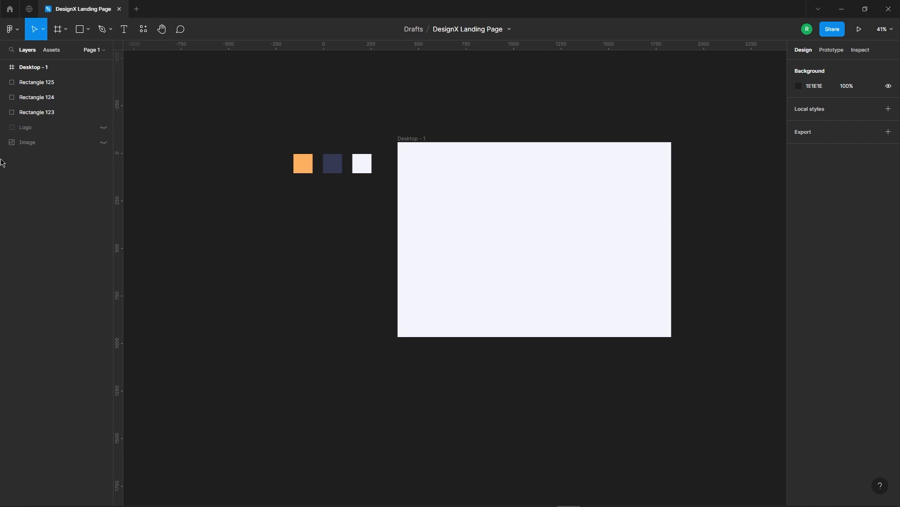
Unhide the Logo group and move it into the frame's upper-left area, at about X 112, Y 82.
click(47, 127)
drag(221, 125, 440, 122)
click(76, 131)
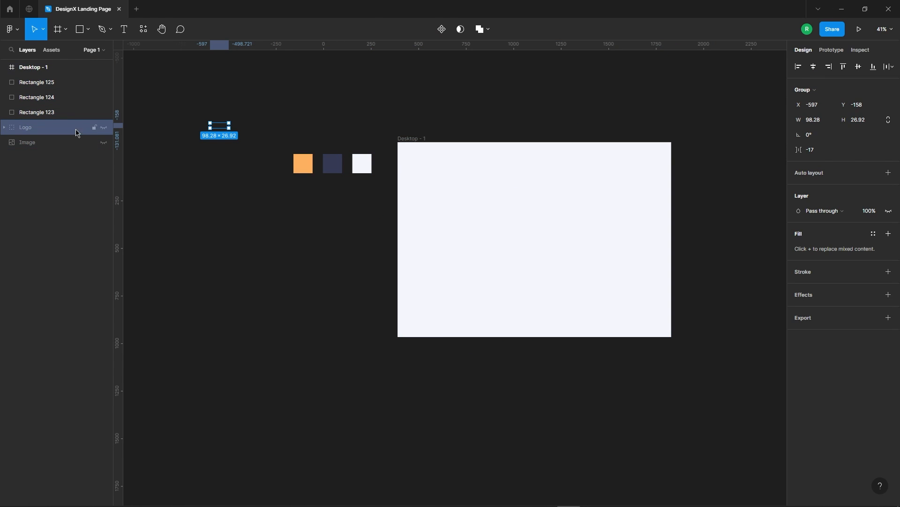
click(104, 128)
drag(224, 130, 413, 161)
click(450, 151)
scroll(478, 178, up, 3)
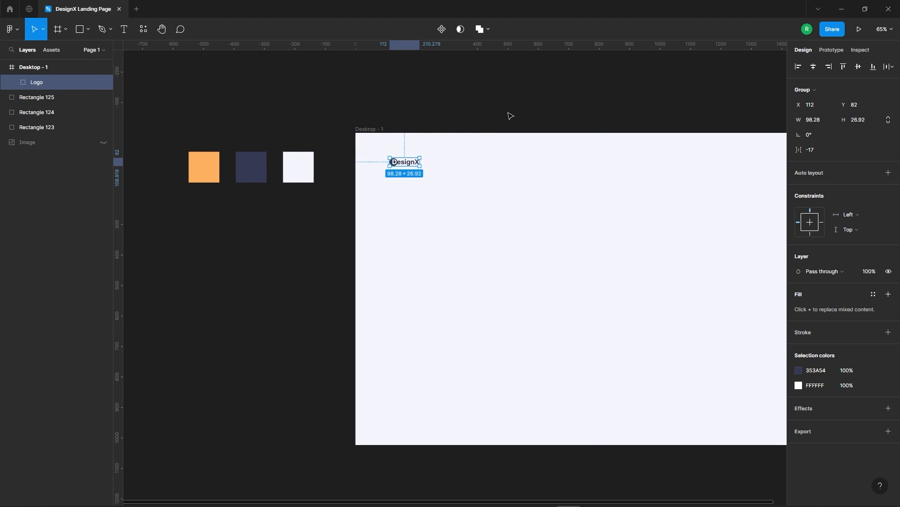
click(307, 135)
Add the text "Products" to the right of the logo in the header.
scroll(306, 134, down, 3)
click(124, 29)
scroll(396, 151, up, 4)
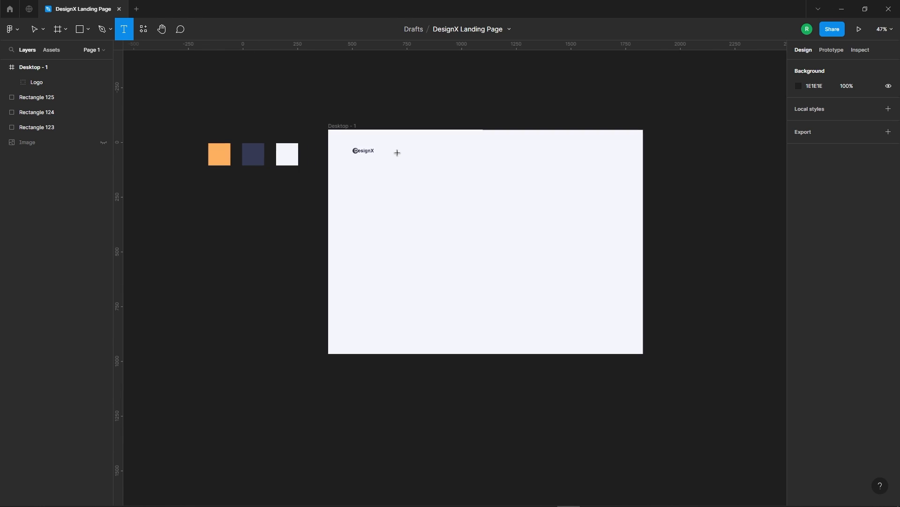
click(342, 145)
text(Products)
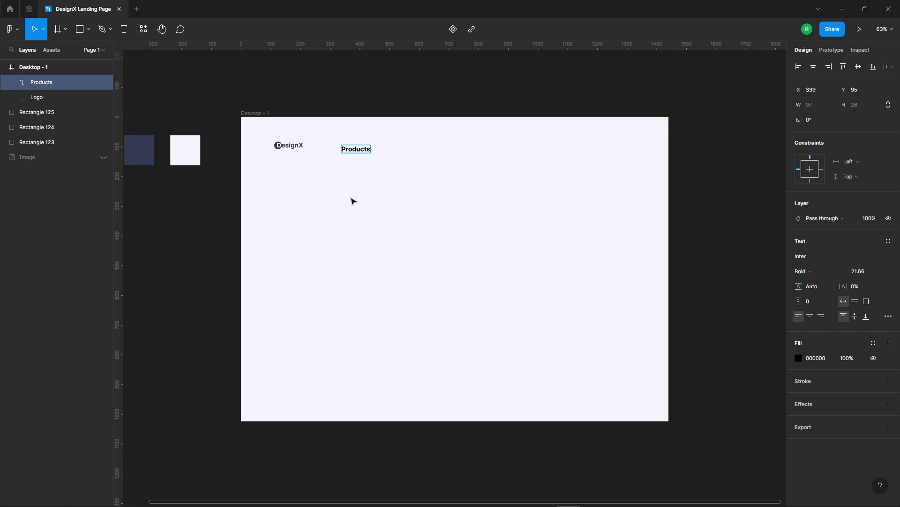
key(Escape)
Add auto layout to the Products text and set its horizontal padding to 0.
right_click(367, 150)
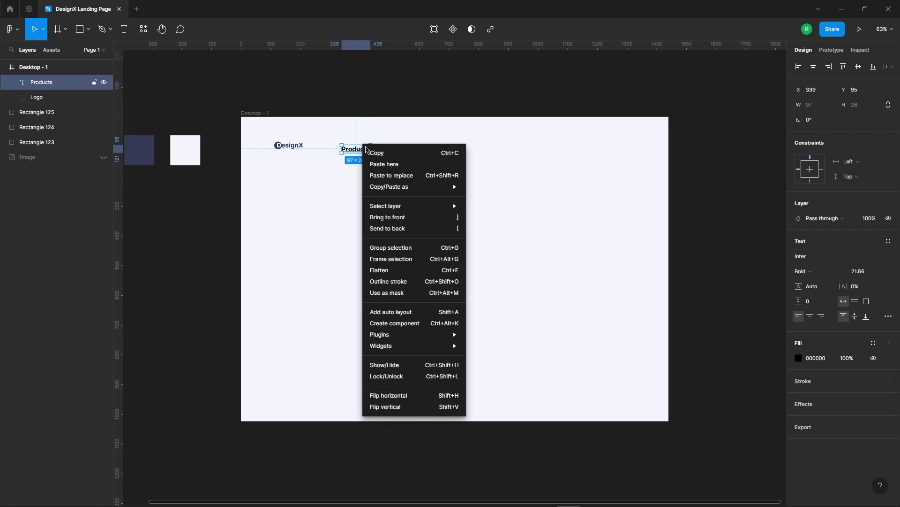
click(411, 313)
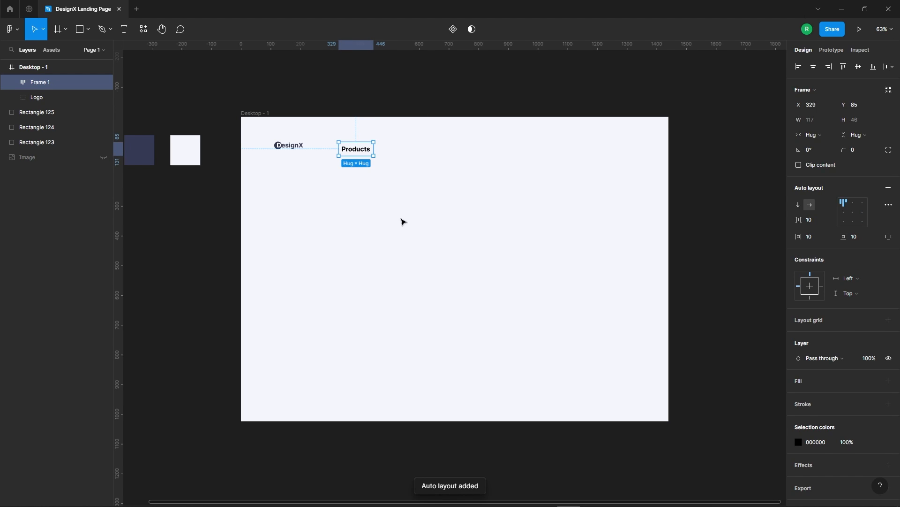
click(816, 237)
text(0)
key(Return)
click(416, 189)
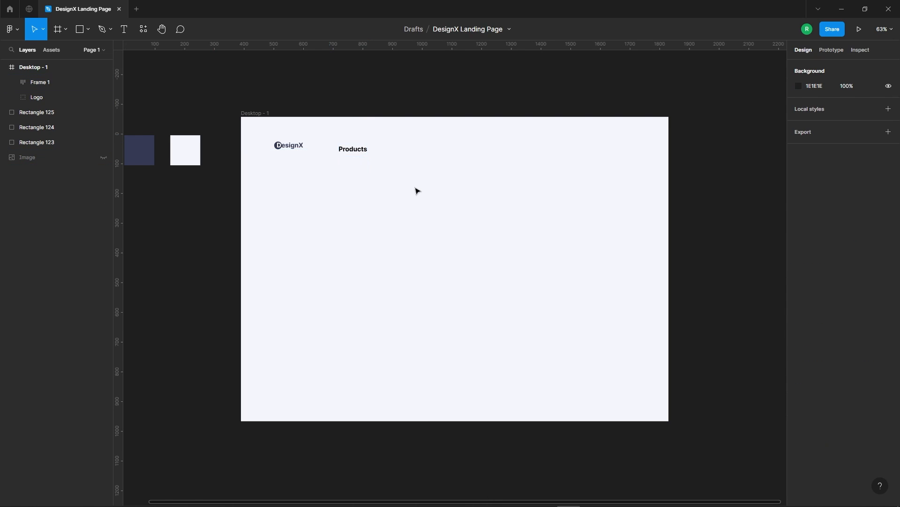
Set the Products text to Medium weight and font size 16.
scroll(375, 207, up, 5)
click(356, 152)
click(374, 210)
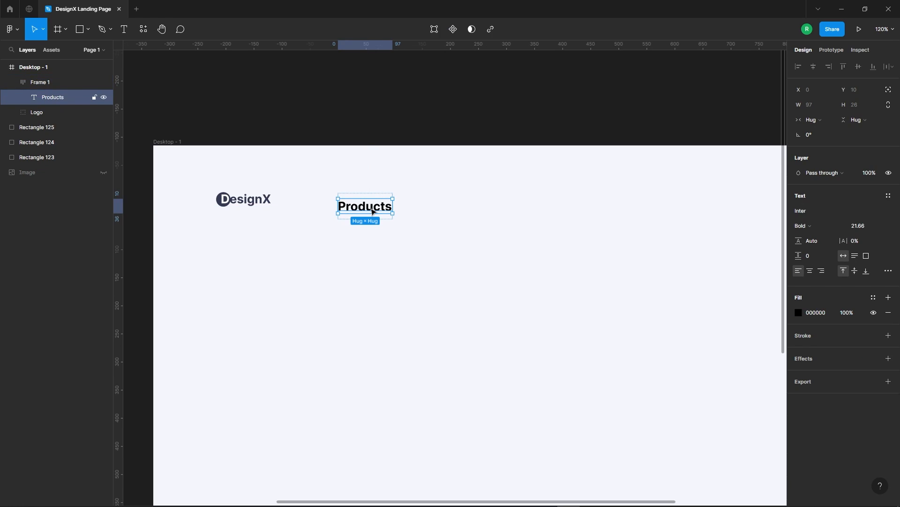
scroll(374, 211, down, 3)
click(803, 225)
click(835, 201)
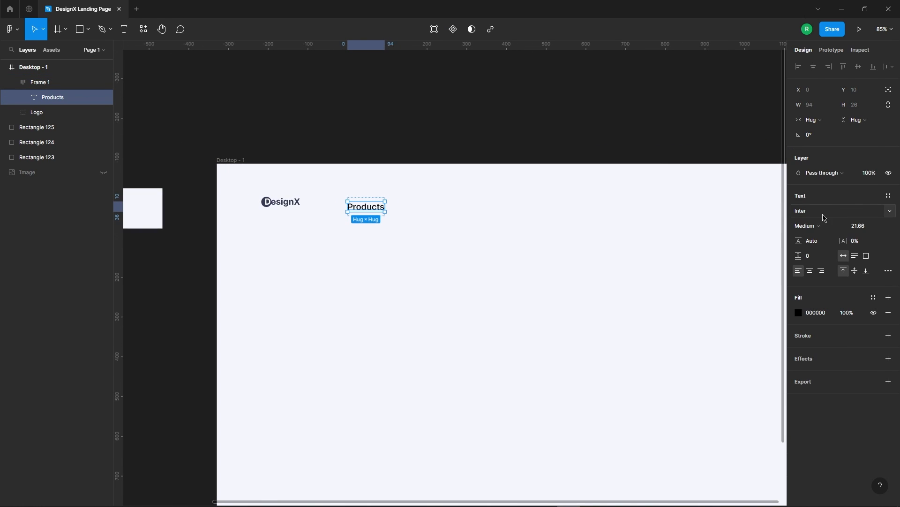
click(867, 227)
text(16)
key(Return)
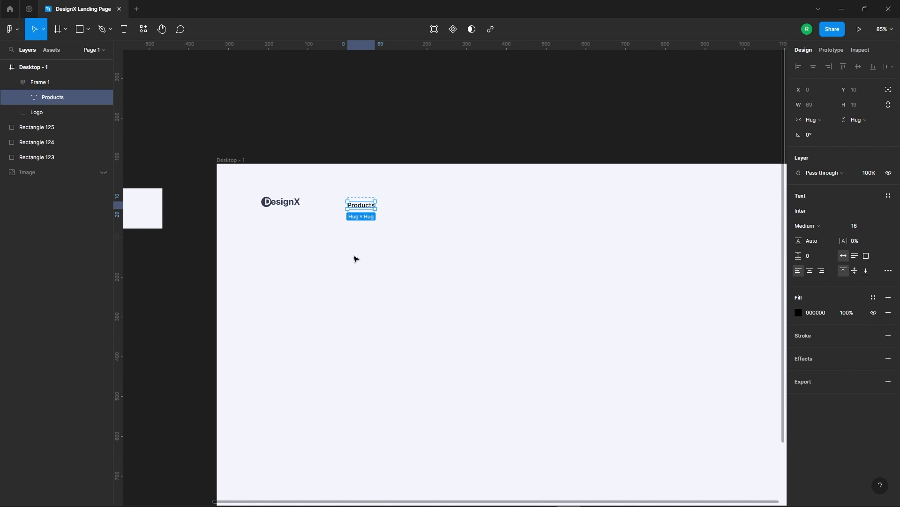
Colour the Products text with the navy 353A54 sampled from the palette square.
click(798, 312)
click(689, 401)
scroll(443, 238, down, 5)
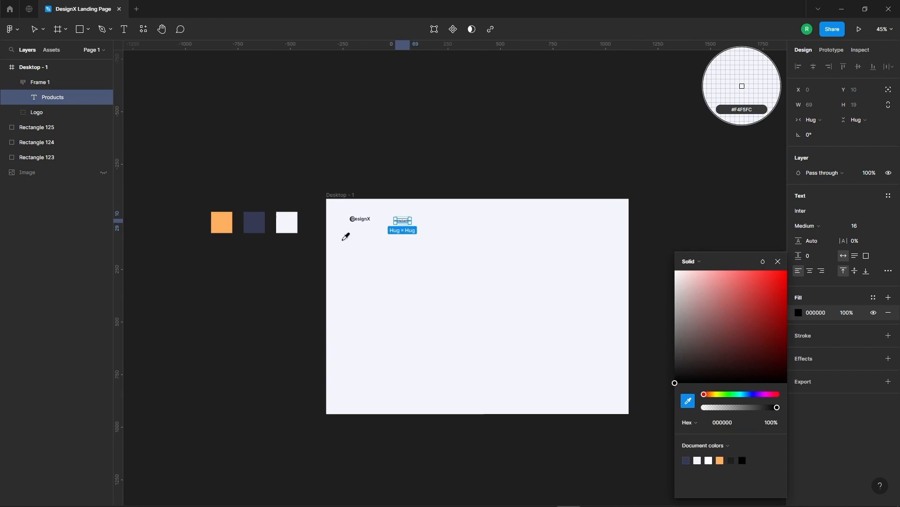
key(Escape)
scroll(421, 264, up, 5)
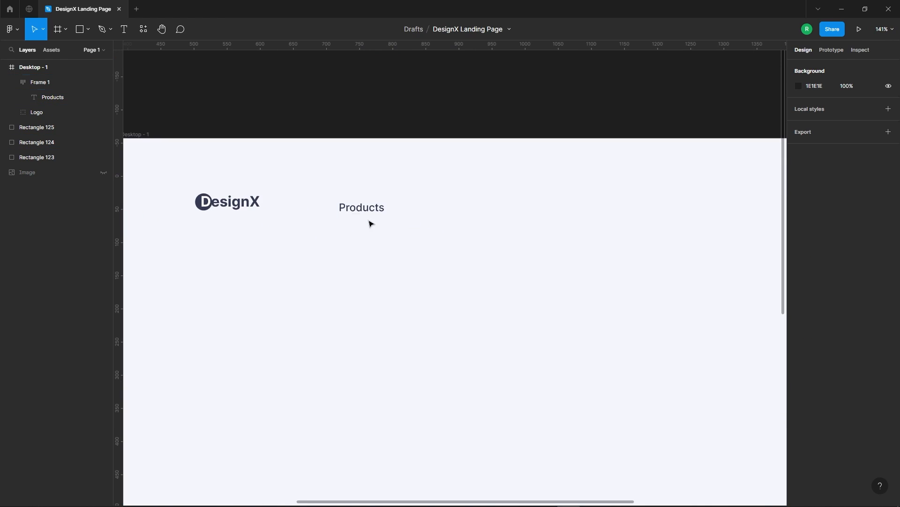
Duplicate the Products text three times inside its auto layout frame to make four menu items.
click(367, 216)
click(368, 207)
drag(364, 211, 474, 212)
Change the text of the three copied menu items to "Program", "About Us" and "Support".
double_click(428, 205)
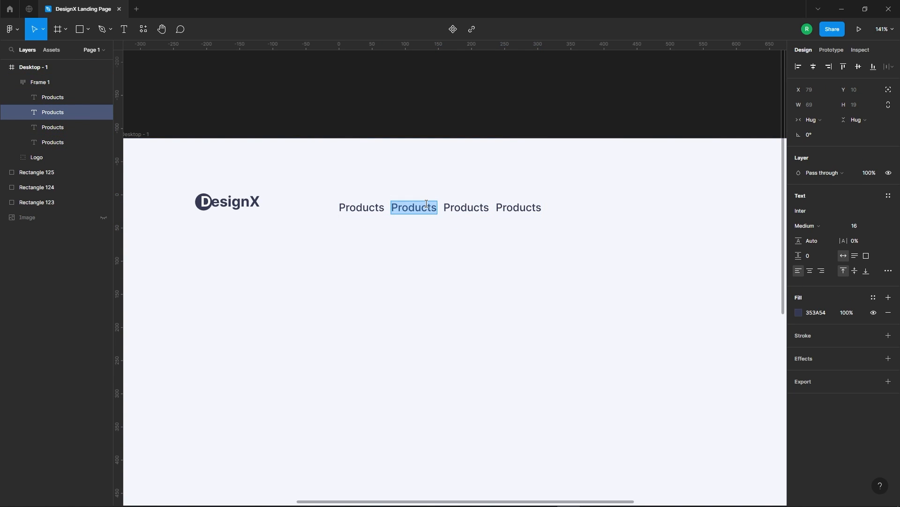
text(Program)
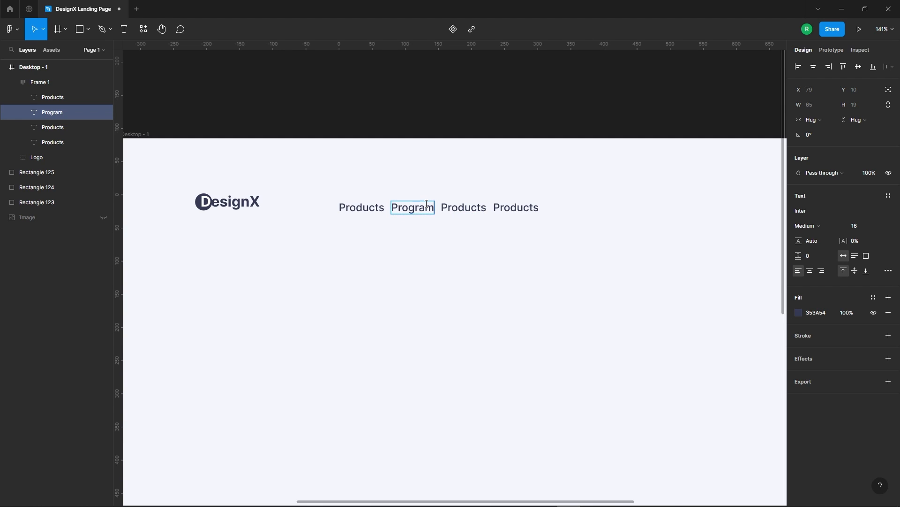
double_click(472, 208)
text(A)
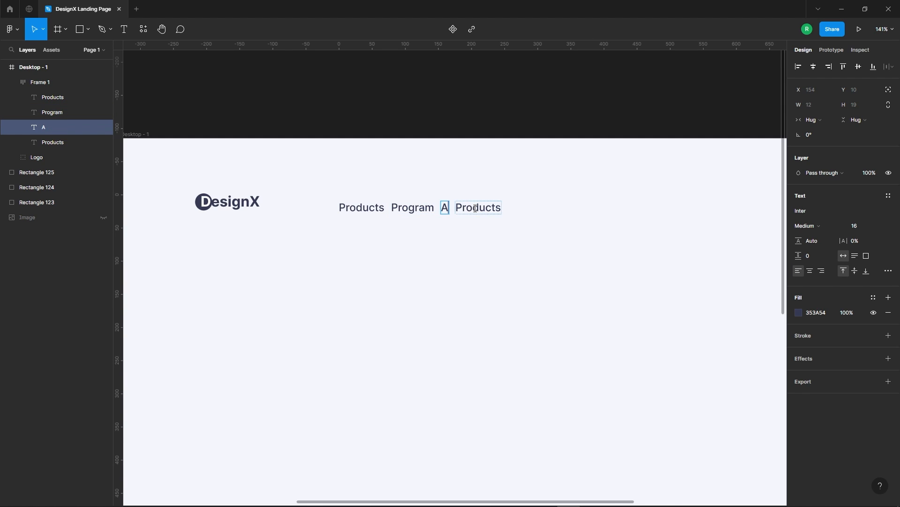
text(bout Us)
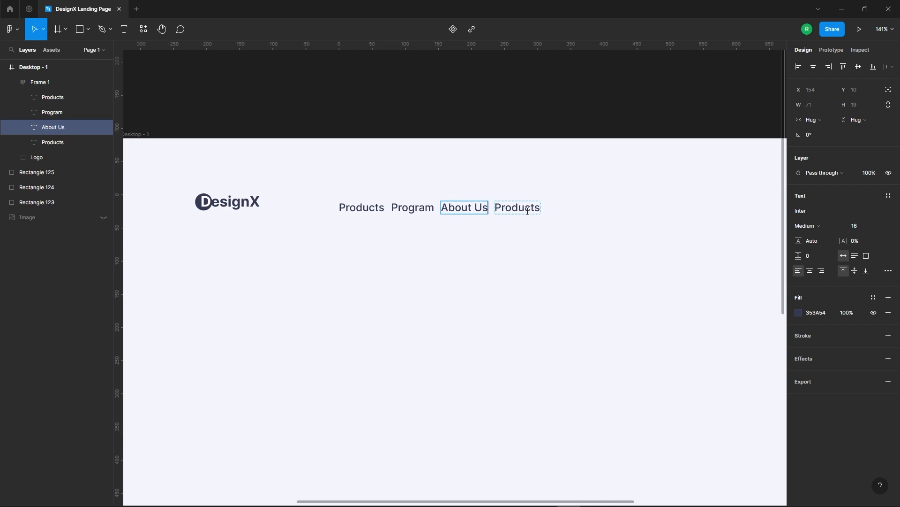
double_click(527, 211)
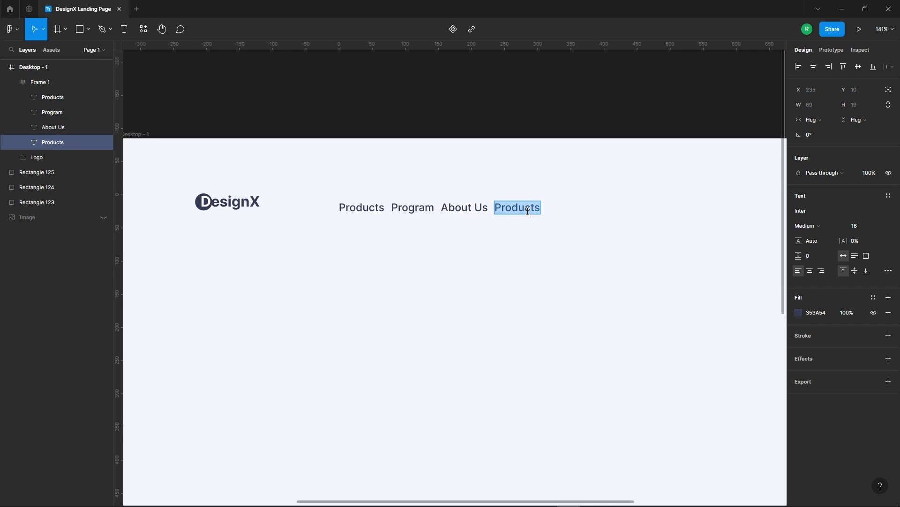
text(Support)
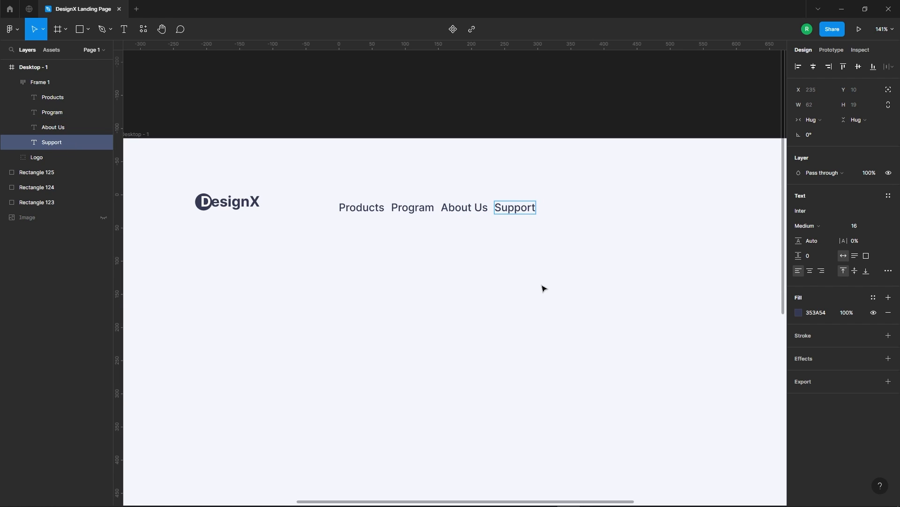
Set the spacing between the items in the menu's auto layout frame to 50.
click(485, 225)
click(456, 218)
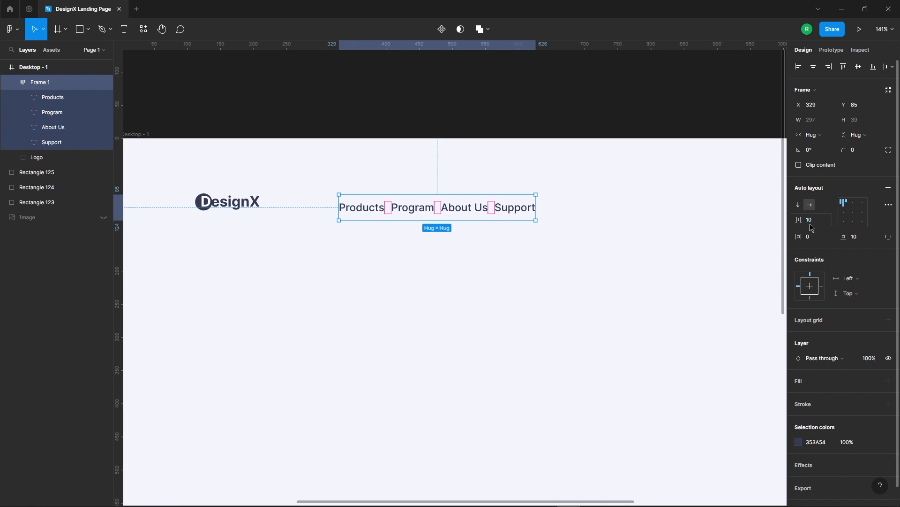
key(shift+Up)
key(shift+Up)
key(shift+Up)
key(shift+Up)
key(shift+Up)
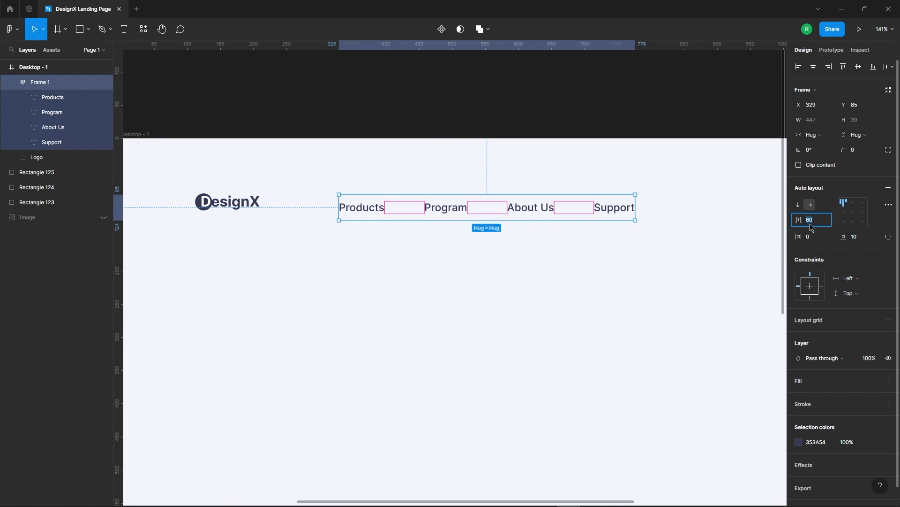
key(Down)
key(Down)
key(Down)
key(Down)
key(Down)
key(shift+Down)
key(Up)
key(Up)
key(Up)
key(Up)
key(Up)
scroll(529, 276, down, 3)
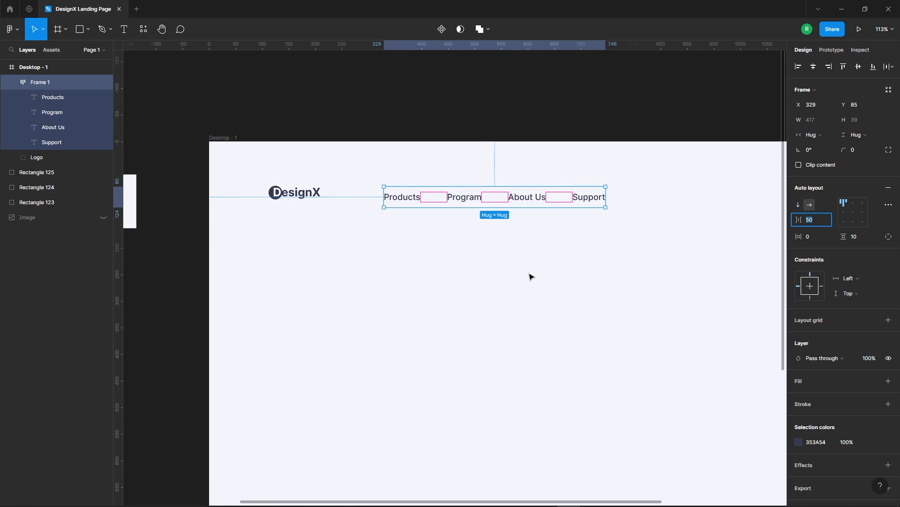
Change the font weight of the Products menu item to Semi Bold.
click(413, 203)
click(801, 230)
click(824, 237)
click(578, 255)
Move the navigation menu toward the middle of the header and centre it horizontally in the desktop frame.
scroll(324, 168, down, 3)
scroll(326, 169, up, 3)
drag(465, 191, 518, 194)
click(814, 69)
click(582, 273)
scroll(582, 272, down, 1)
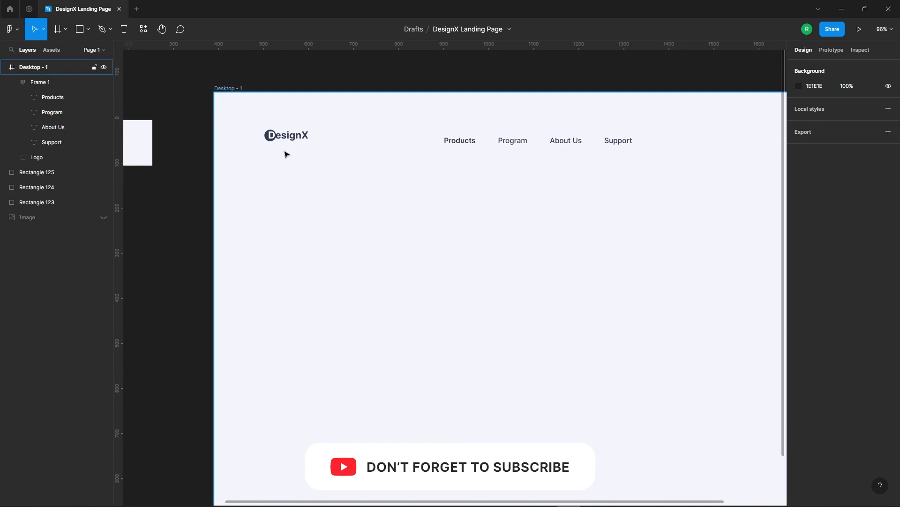
Draw a rectangle about 44 high below the navigation menu and set its width to 125.
scroll(414, 152, down, 4)
scroll(337, 117, up, 4)
drag(417, 103, 560, 76)
key(r)
mouse_move(383, 224)
mouse_down()
mouse_move(424, 251)
mouse_move(440, 247)
mouse_move(434, 244)
mouse_up()
click(826, 107)
text(123)
key(Return)
scroll(522, 197, up, 6)
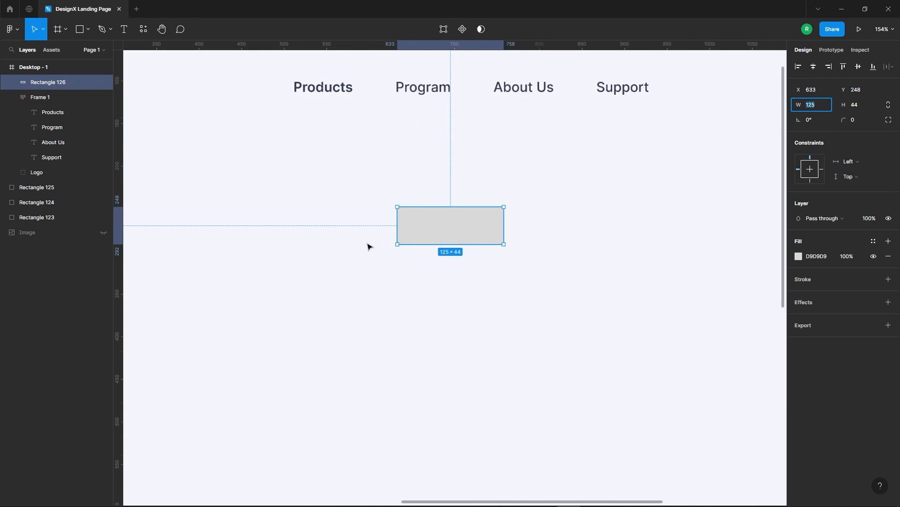
Round the rectangle's corners with a radius of 13.
click(862, 121)
text(10)
key(Return)
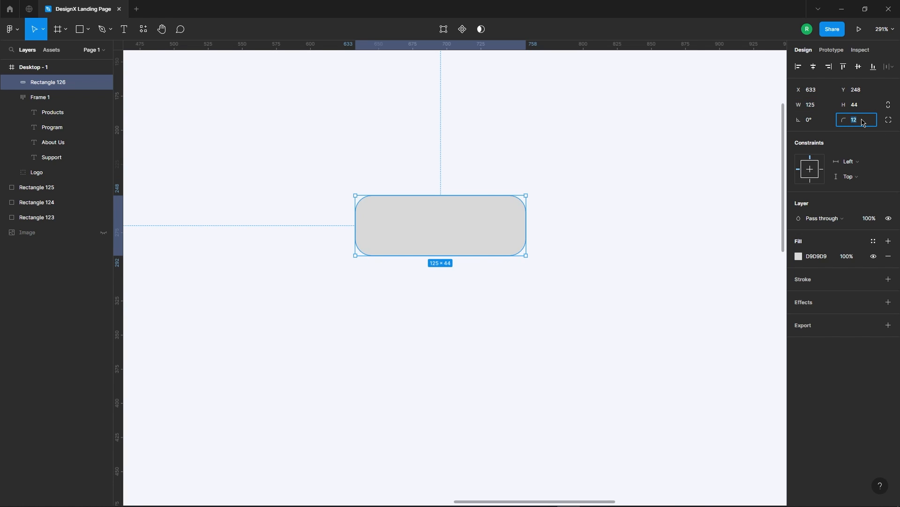
scroll(539, 202, down, 5)
click(274, 70)
Add the text "Sign In" on top of the grey rounded rectangle.
click(124, 29)
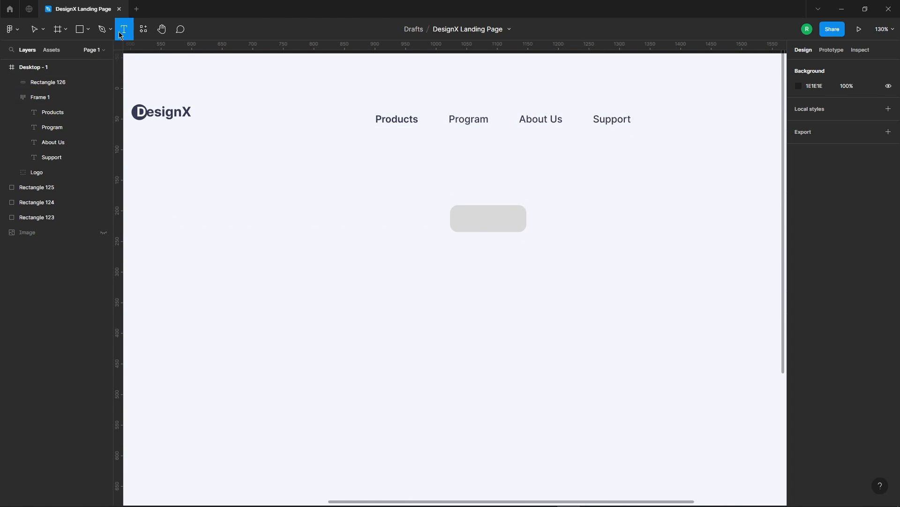
scroll(585, 246, up, 2)
click(442, 206)
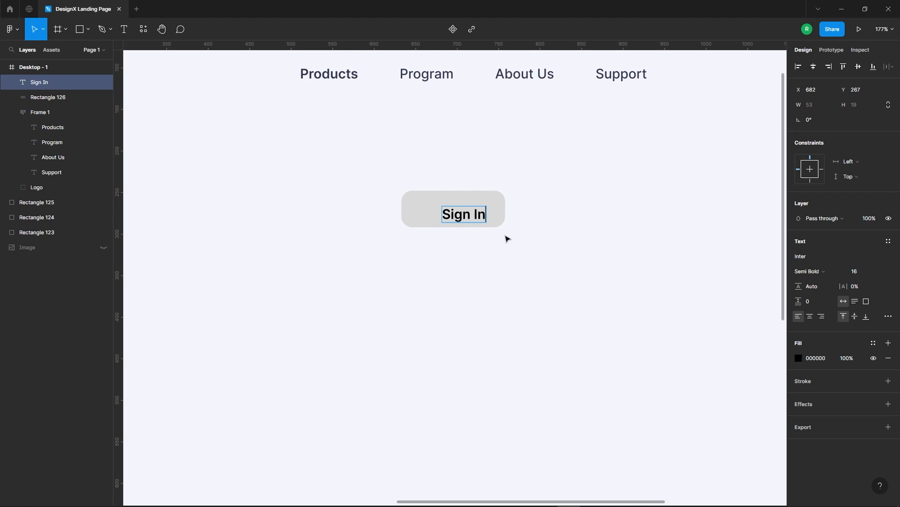
Centre the "Sign In" text horizontally and vertically on the grey rounded rectangle.
shift+click(498, 221)
click(813, 66)
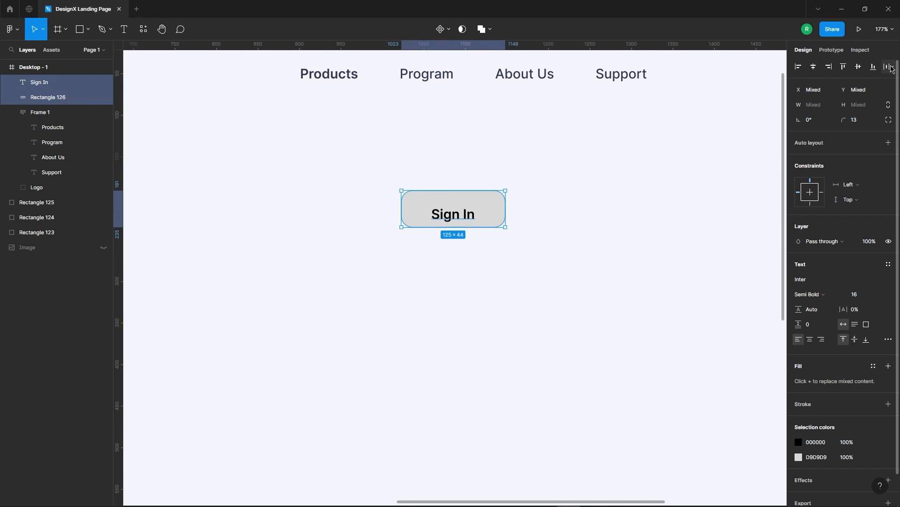
click(858, 67)
click(575, 226)
click(469, 211)
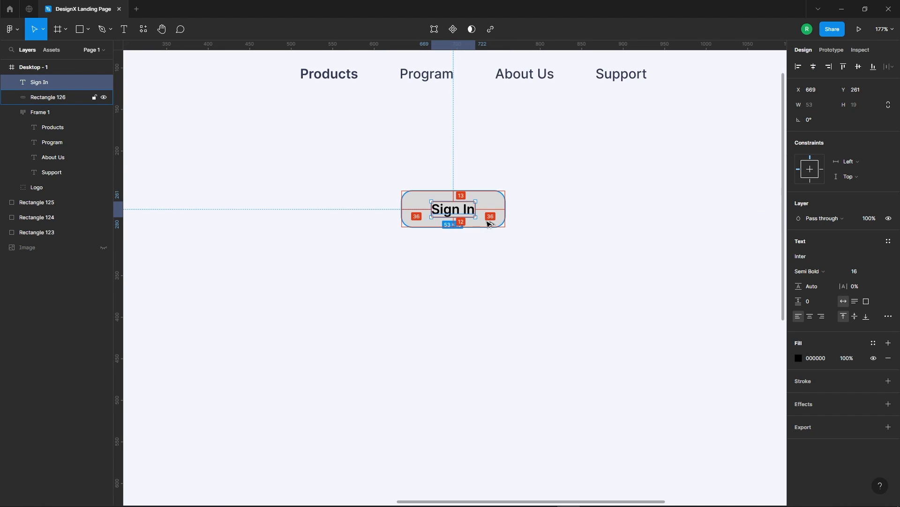
click(538, 143)
Change the "Sign In" text's fill to the dark navy 353A54, sampled from the colour swatch beside the frame.
click(471, 212)
scroll(547, 206, down, 3)
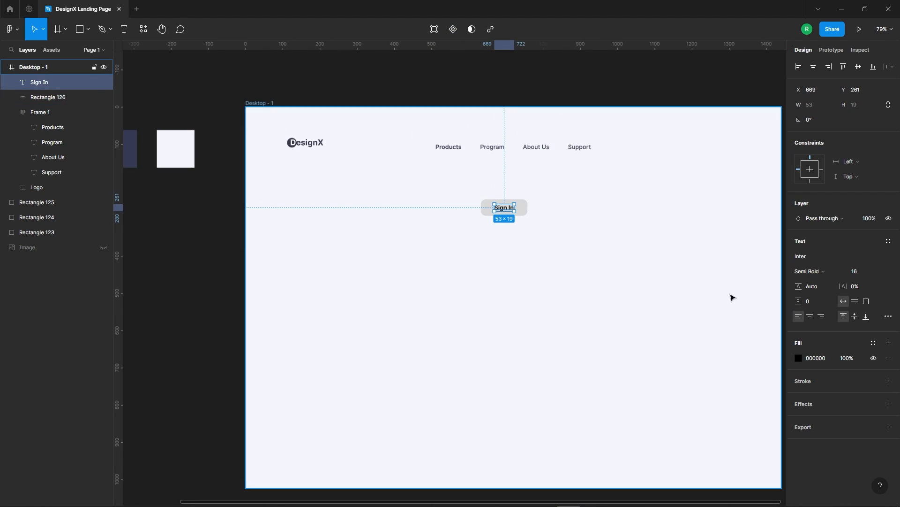
click(798, 358)
key(i)
scroll(256, 179, down, 2)
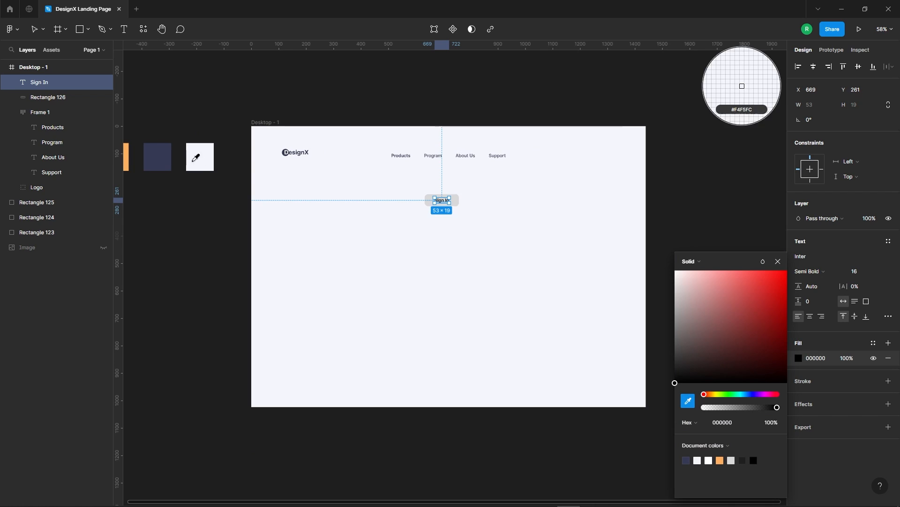
click(158, 157)
click(513, 224)
Fill the button's rounded rectangle with orange FEB05F, sampled from the colour swatch beside the frame.
scroll(443, 185, up, 3)
click(479, 228)
scroll(733, 221, down, 3)
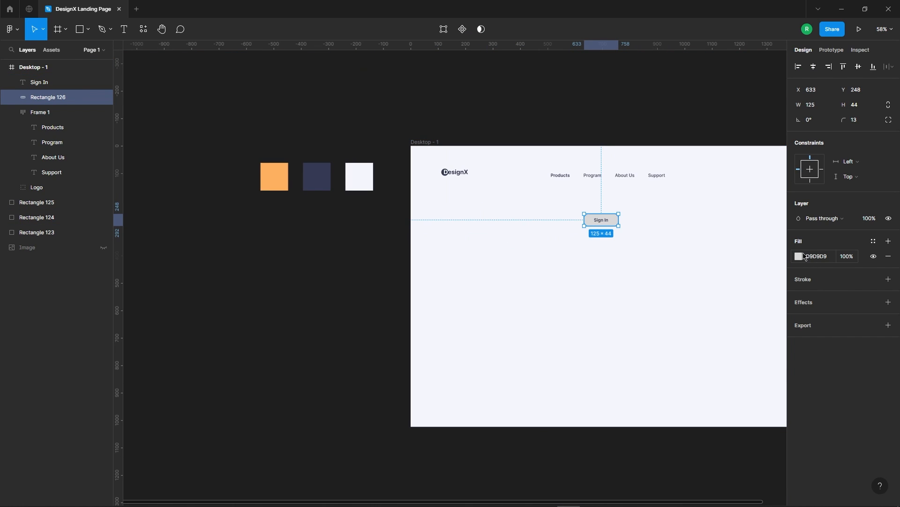
click(802, 256)
click(674, 407)
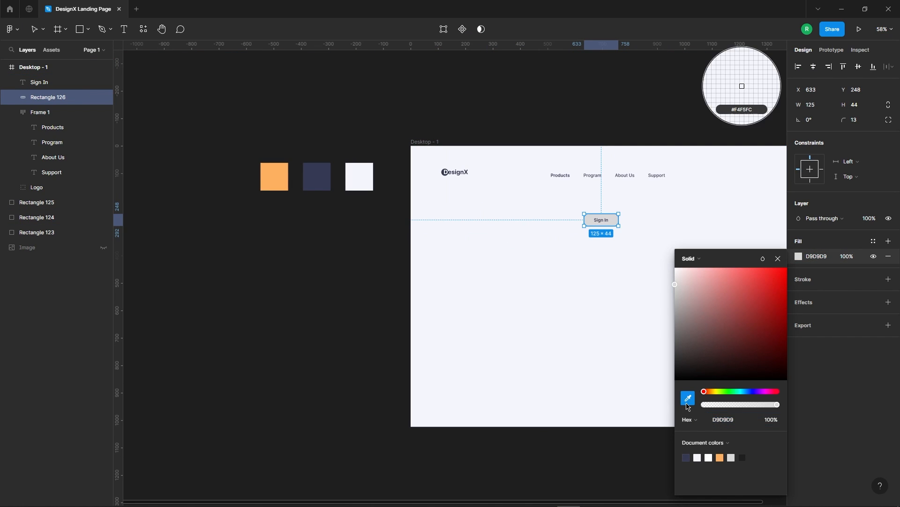
click(283, 171)
click(541, 266)
Group the "Sign In" text with its orange rectangle.
scroll(558, 225, up, 5)
scroll(422, 191, down, 5)
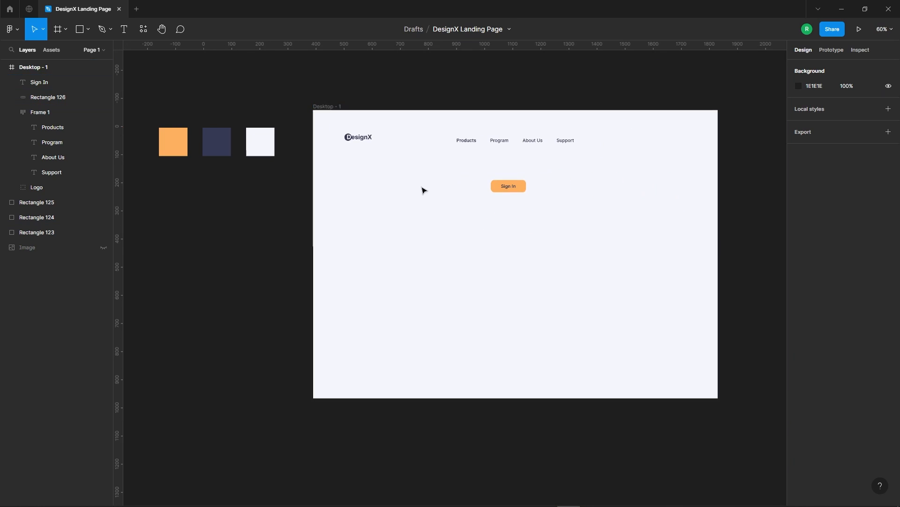
scroll(474, 214, up, 5)
drag(326, 175, 420, 244)
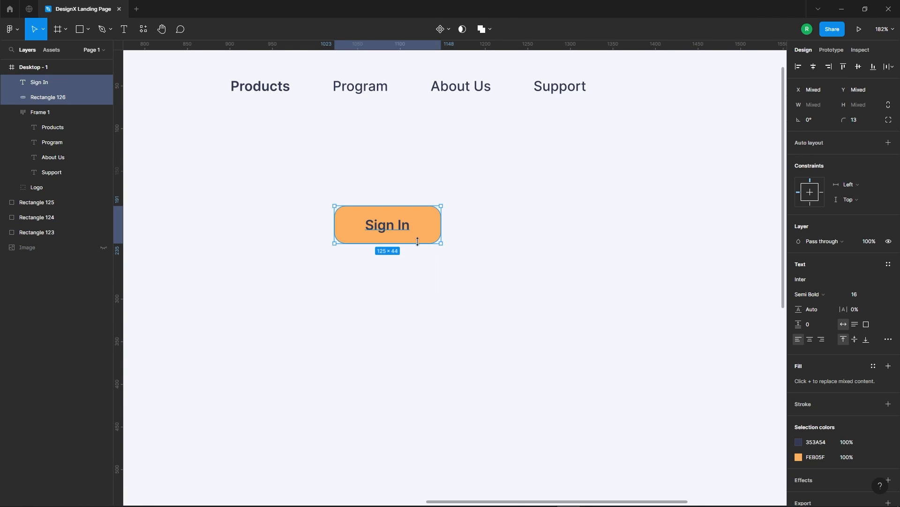
right_click(416, 236)
click(464, 333)
Place the Sign In button to the right of the navigation menu and align the vertical centres of logo, menu and button.
scroll(457, 238, down, 6)
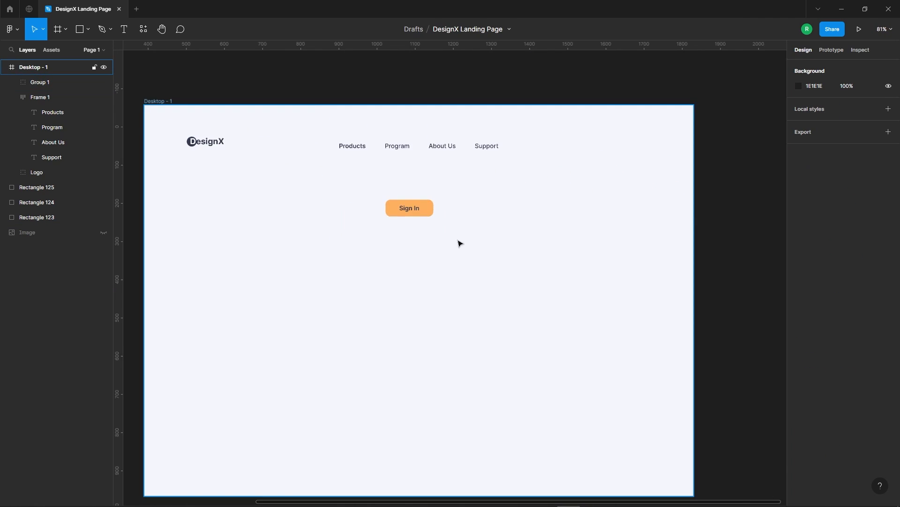
drag(427, 220, 257, 190)
click(858, 66)
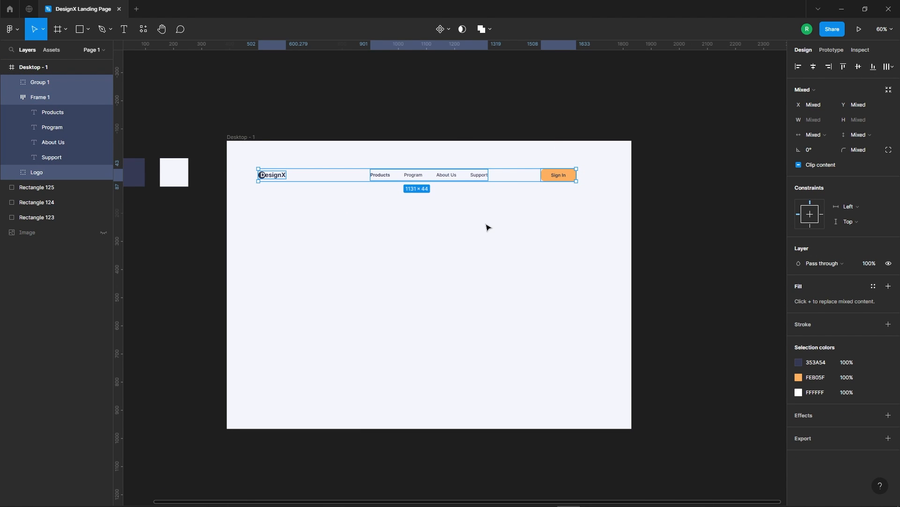
Move the Sign In button horizontally closer to the desktop frame's right edge.
scroll(555, 156, up, 5)
drag(557, 192, 608, 193)
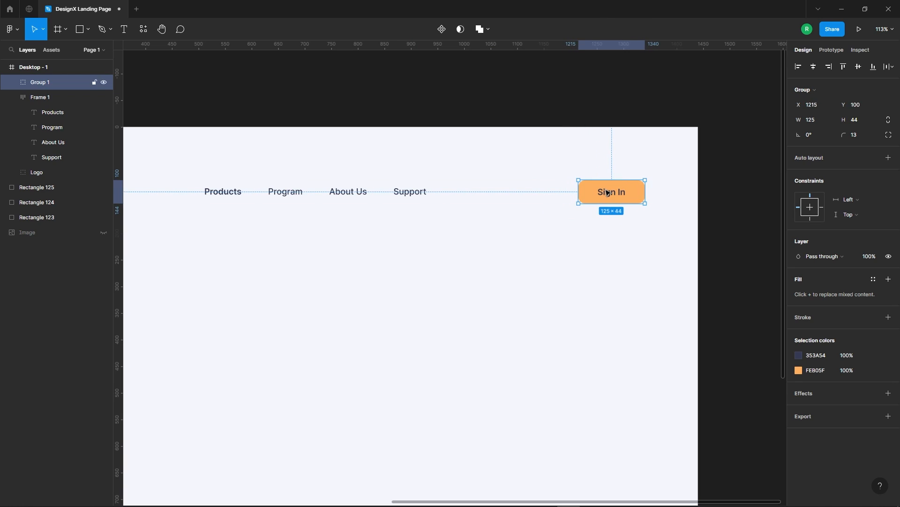
key(shift+Left)
key(alt)
Move the logo, navigation menu and Sign In button up together by about 50.
scroll(629, 224, down, 5)
drag(342, 191, 678, 230)
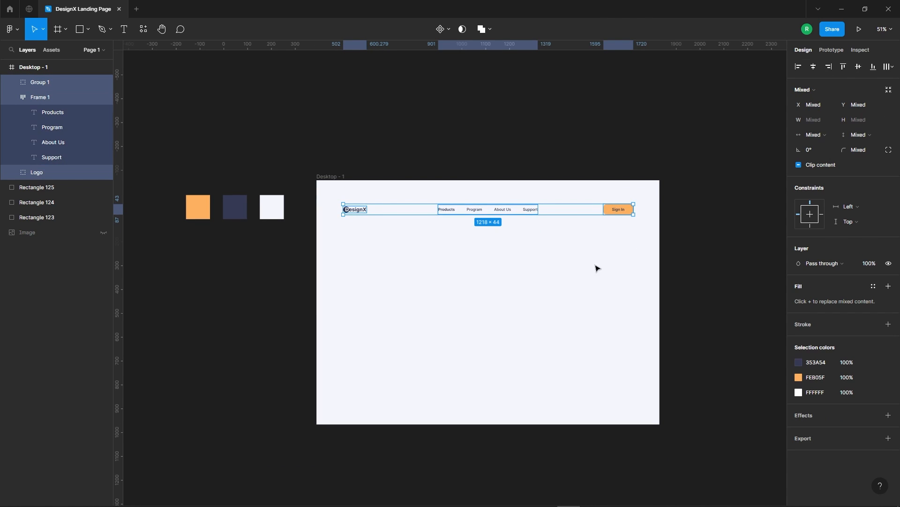
click(486, 209)
click(498, 326)
drag(337, 199, 658, 233)
key(shift+Up)
key(shift+Up)
key(shift+Up)
key(shift+Up)
key(shift+Up)
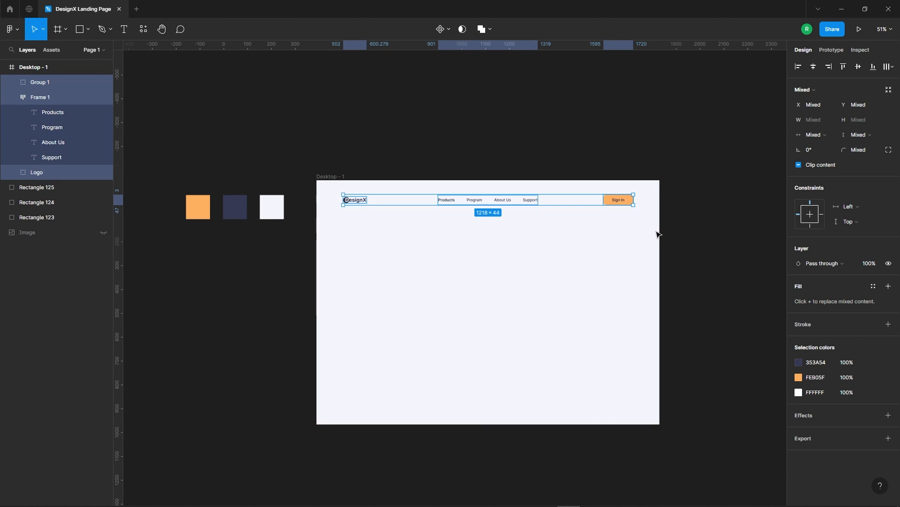
ctrl+scroll(535, 299, up, 2)
scroll(563, 234, down, 2)
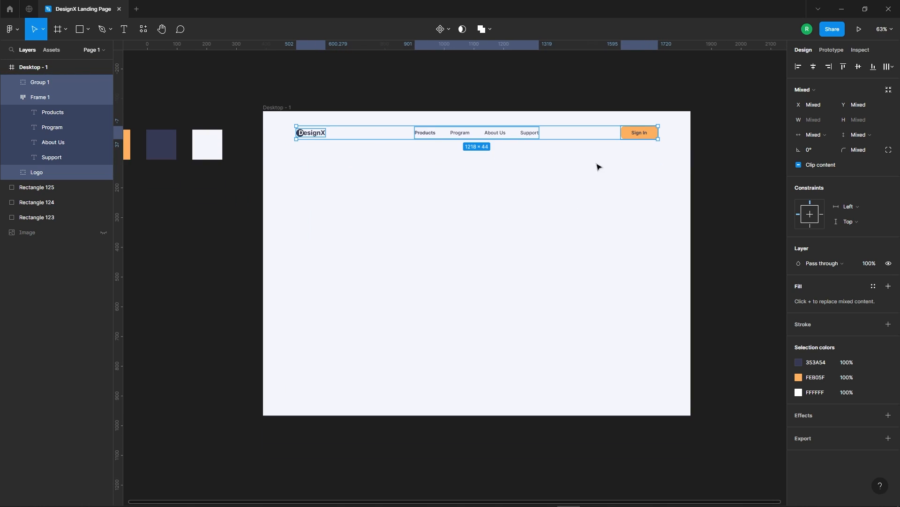
click(600, 170)
scroll(578, 320, down, 1)
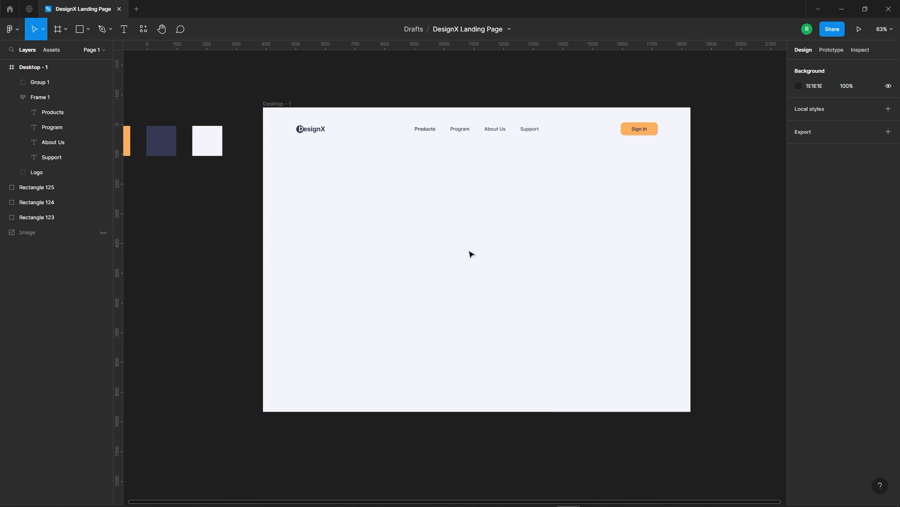
Draw a horizontal line about 1091 wide below the header and centre it horizontally in the desktop frame.
click(108, 30)
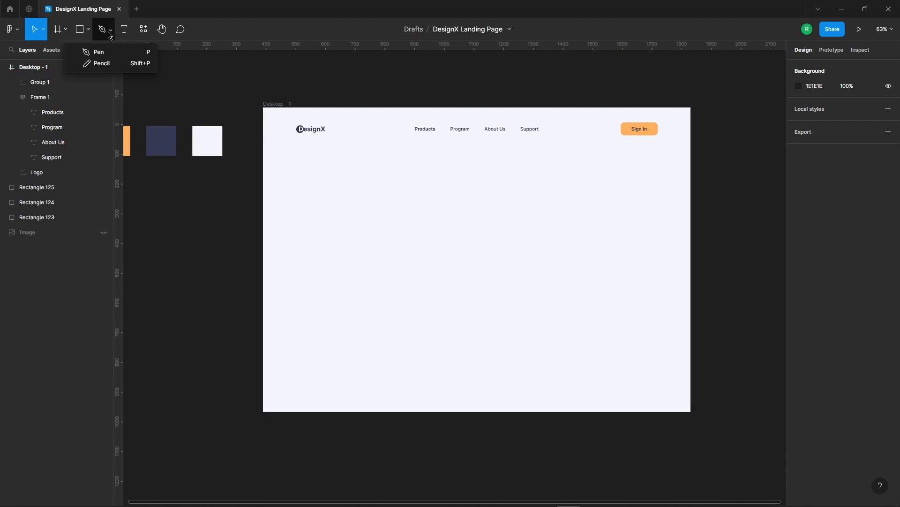
click(87, 31)
click(57, 63)
drag(308, 141, 632, 149)
click(814, 69)
Nudge the line vertically below the header to Y 130.
key(shift+Down)
key(shift+Down)
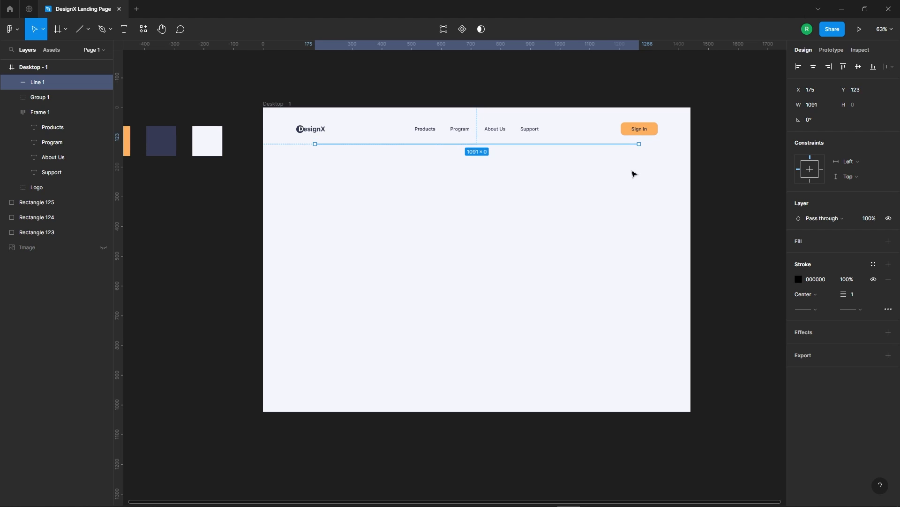
key(Up)
key(Up)
key(Up)
key(Up)
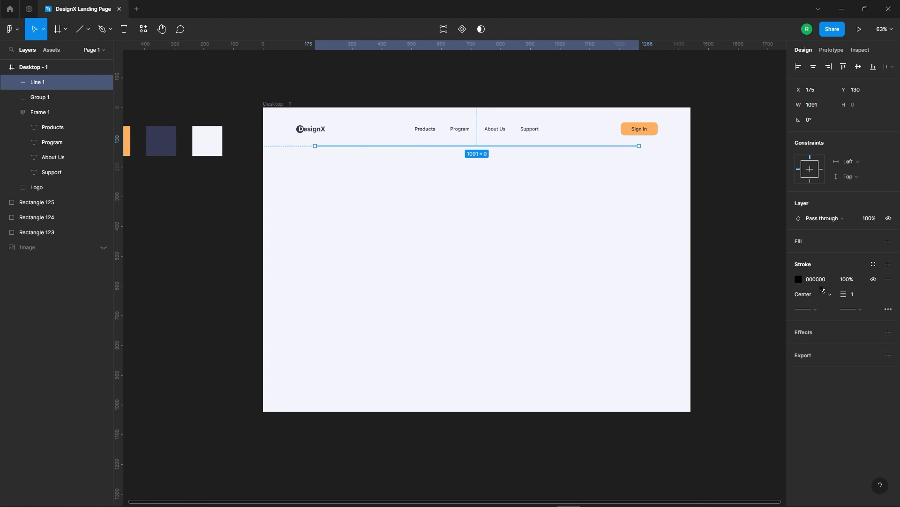
Set the header line's stroke to the dark navy 353A54, sampled from the colour swatch beside the frame.
click(799, 280)
click(688, 400)
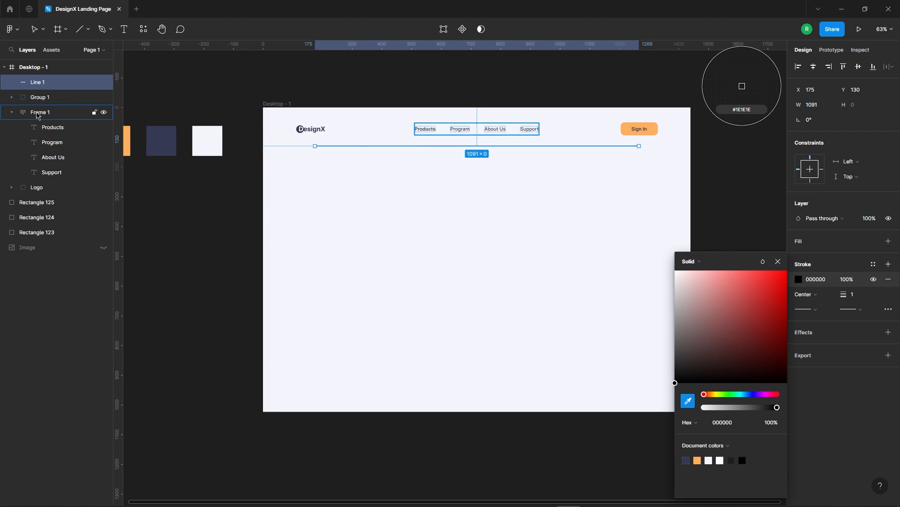
click(172, 137)
click(337, 206)
scroll(605, 225, down, 2)
scroll(621, 192, up, 3)
Move the header line up to Y 124.
click(593, 145)
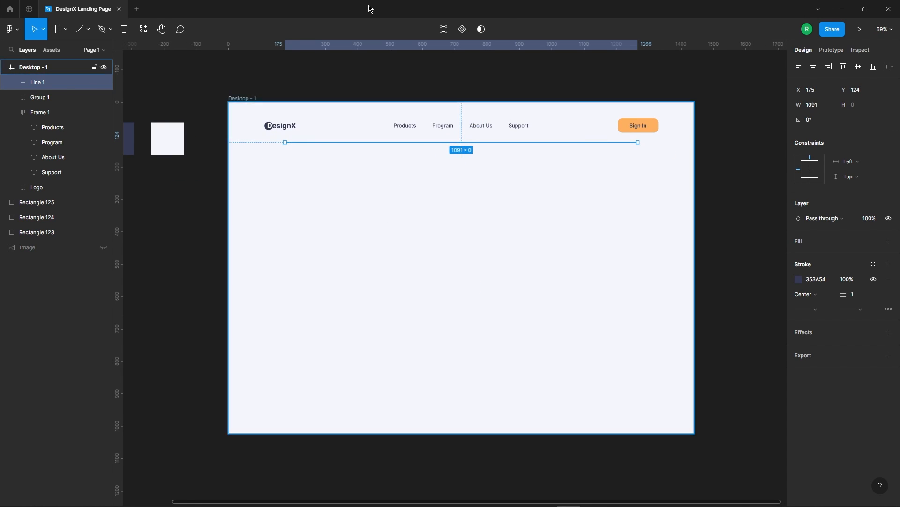
scroll(587, 201, down, 3)
click(641, 247)
Add the two-line headline text "Take It To The Next Level" below the header line on the frame's left side.
click(123, 29)
scroll(217, 195, up, 2)
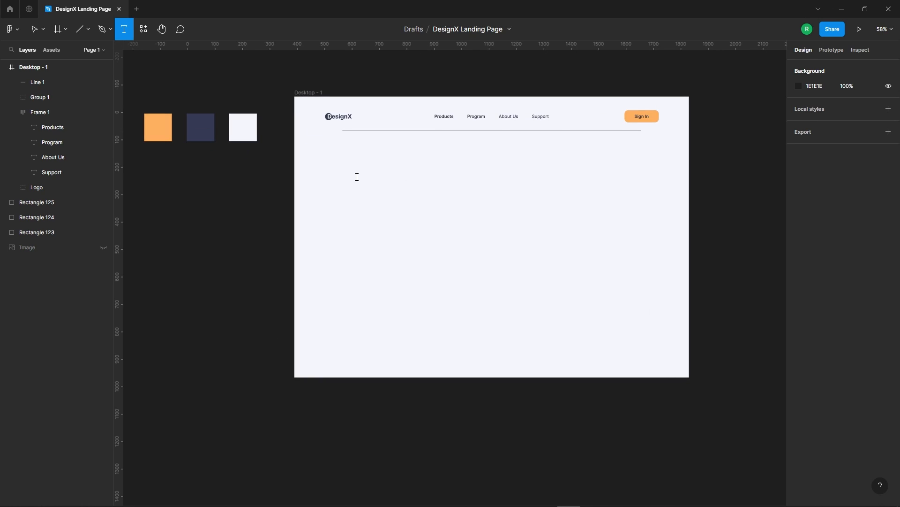
click(357, 177)
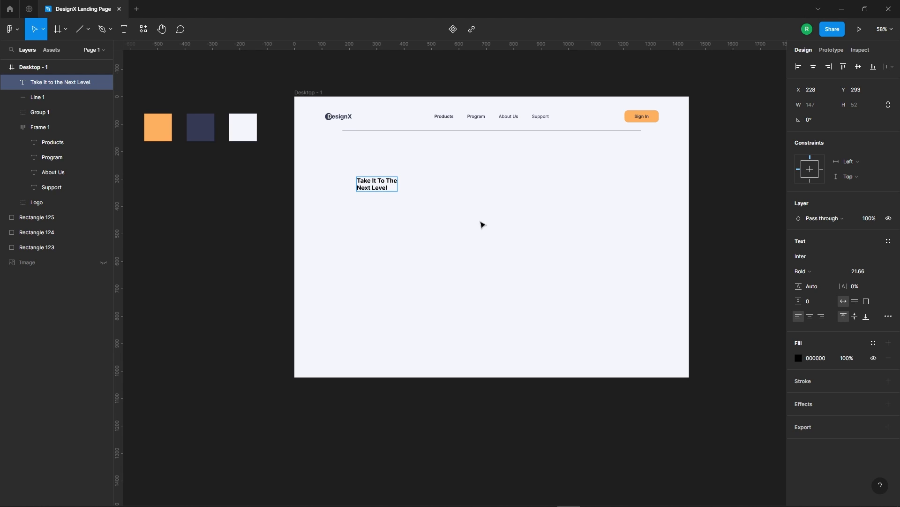
key(Escape)
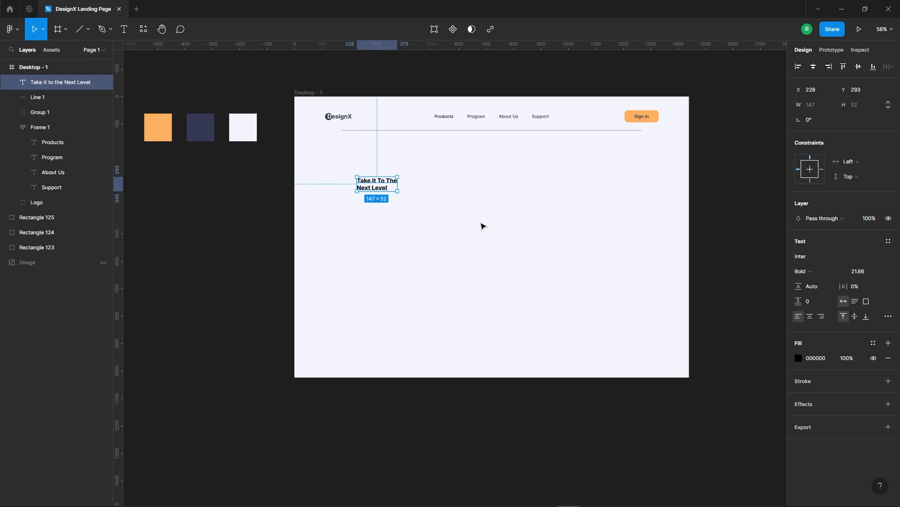
Set the headline's font to Bungee Inline and its size to 85.
click(814, 261)
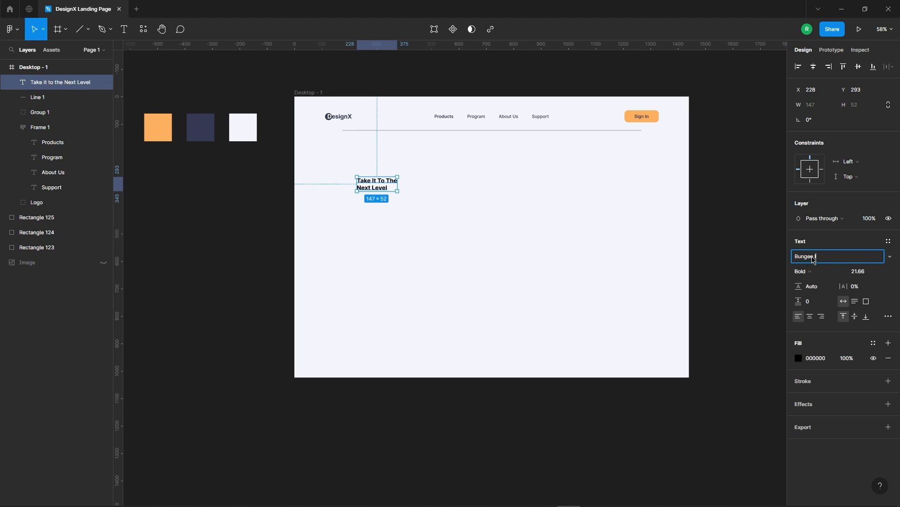
key(Return)
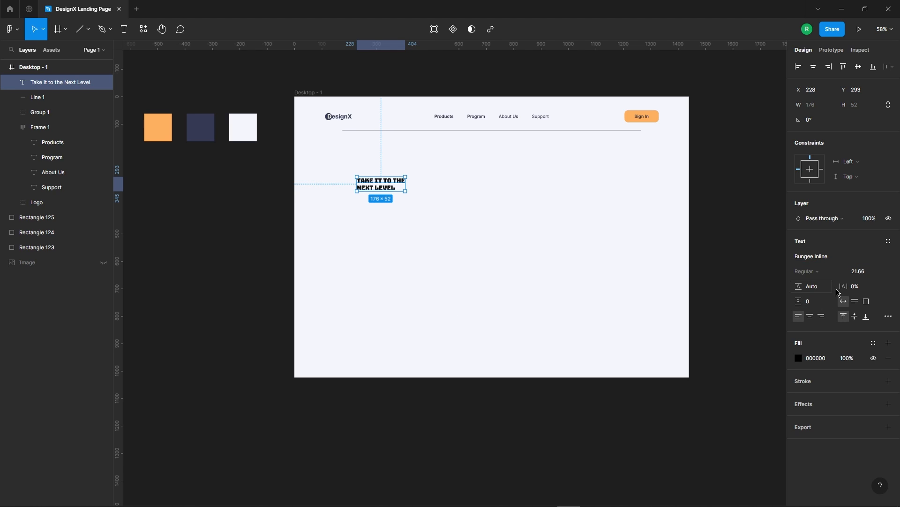
click(866, 274)
text(85)
key(Return)
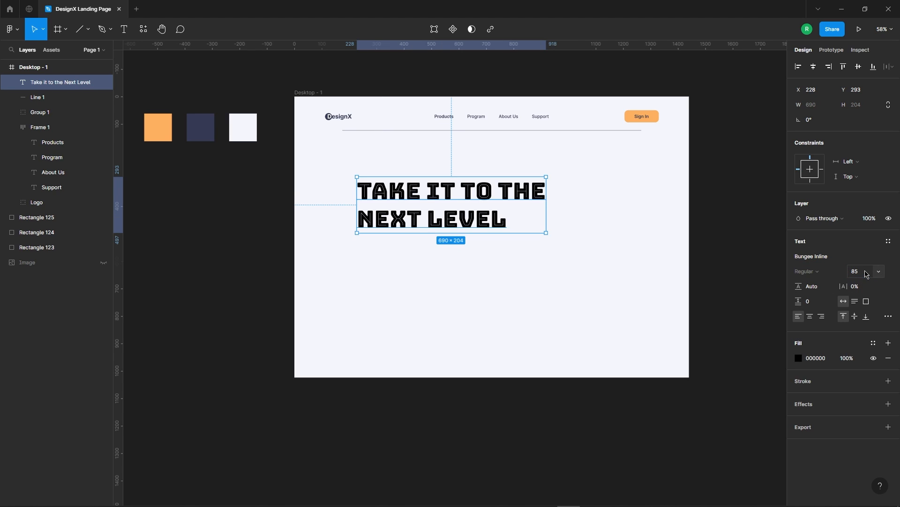
Set the headline's line height to 98 and move it to X 112, Y 272, in line with the logo's left edge.
click(458, 244)
click(454, 216)
key(Down)
key(Down)
key(Down)
key(Down)
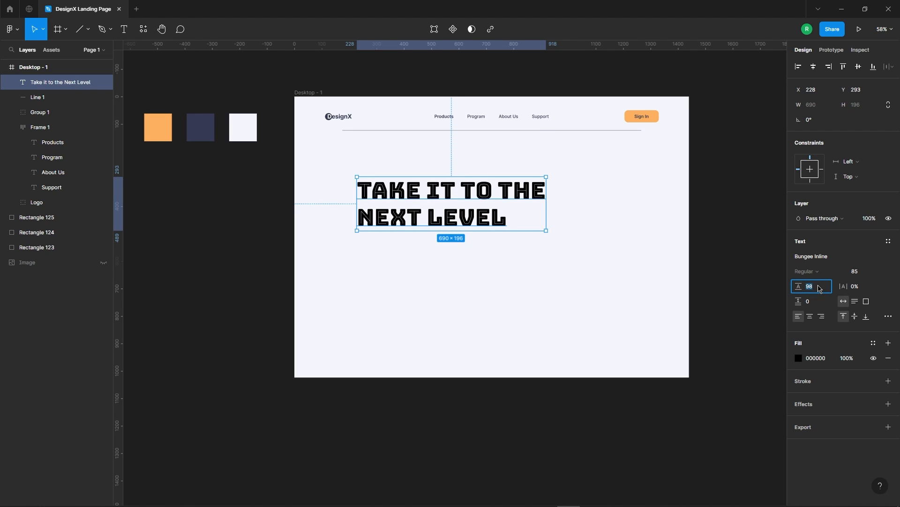
click(609, 305)
drag(504, 216, 473, 209)
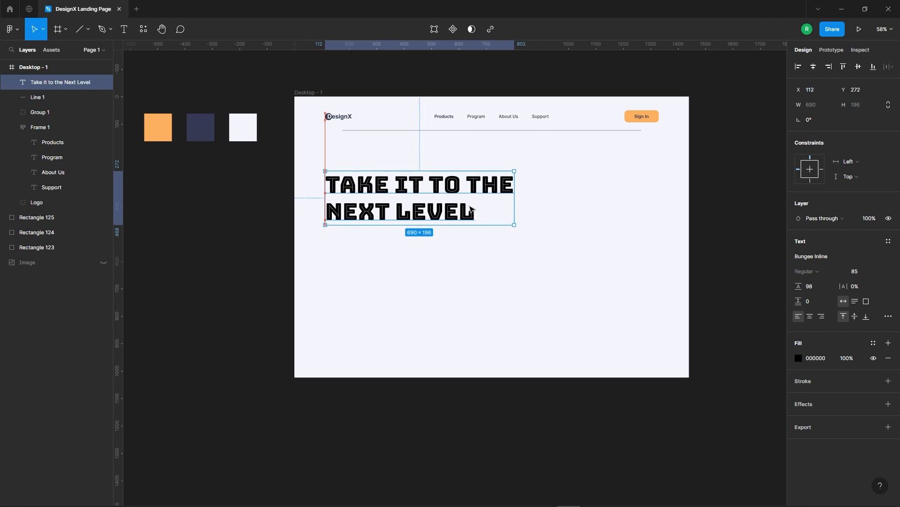
Change the headline's fill to the dark navy 353A54, sampled from the colour swatch beside the frame.
click(799, 358)
click(688, 402)
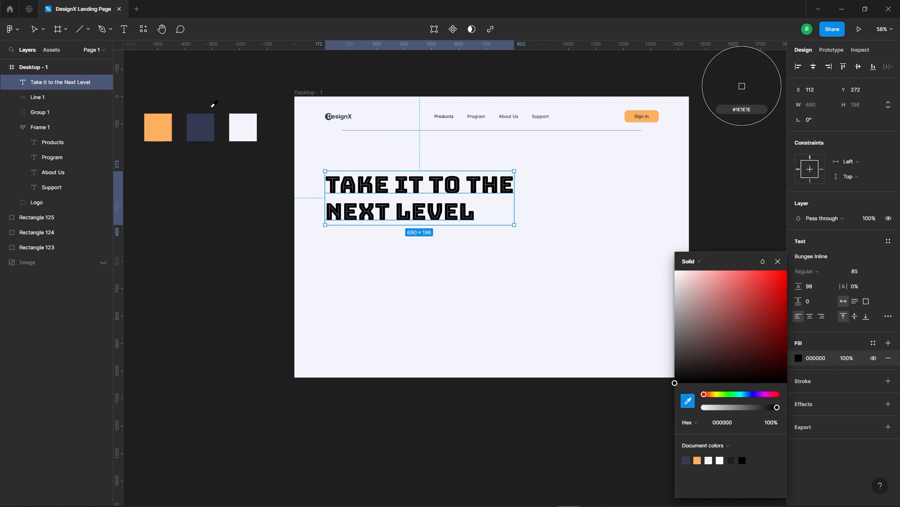
click(200, 128)
click(617, 235)
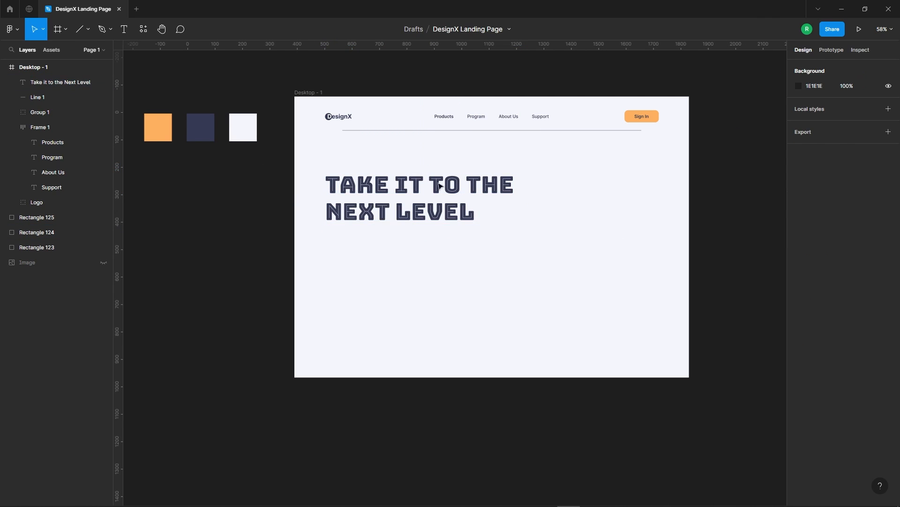
Nudge the headline up by 10.
click(493, 196)
scroll(490, 201, down, 2)
scroll(488, 239, up, 2)
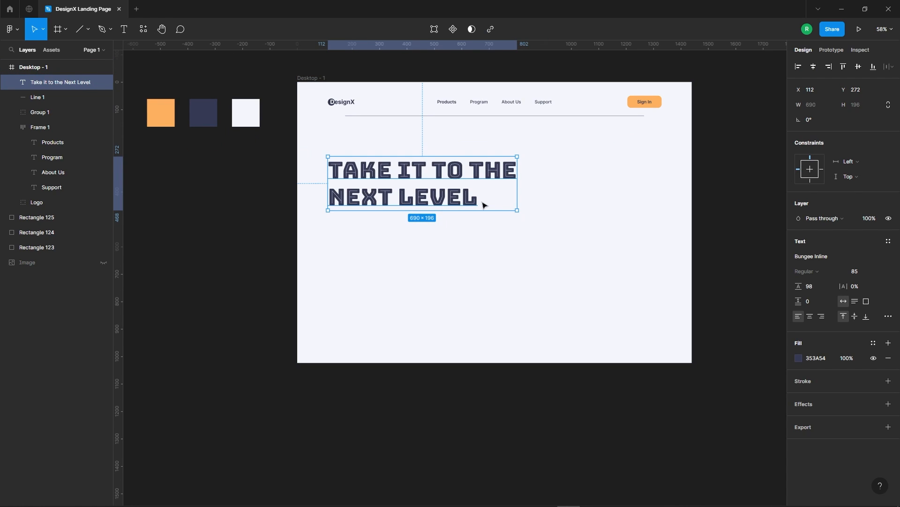
key(shift+Up)
click(465, 259)
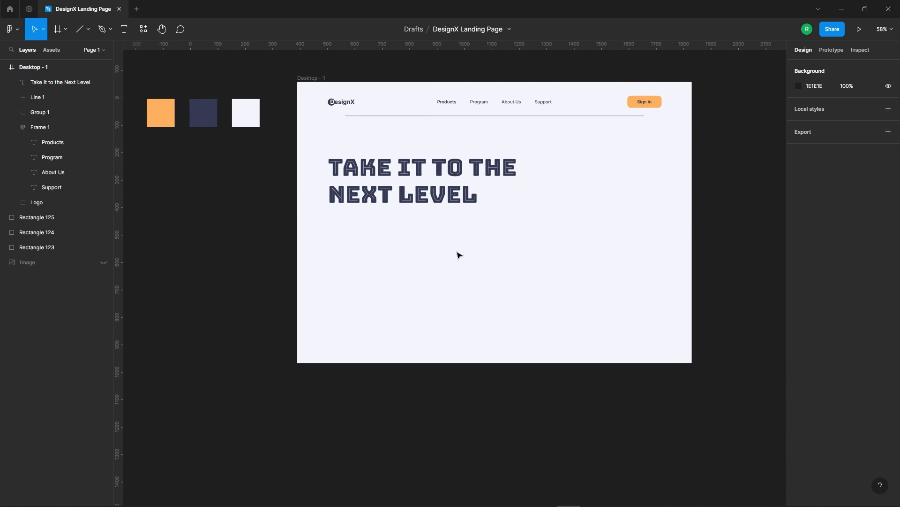
Add an empty text layer below the headline in Inter Regular, size 16, with line height Auto.
key(t)
click(339, 227)
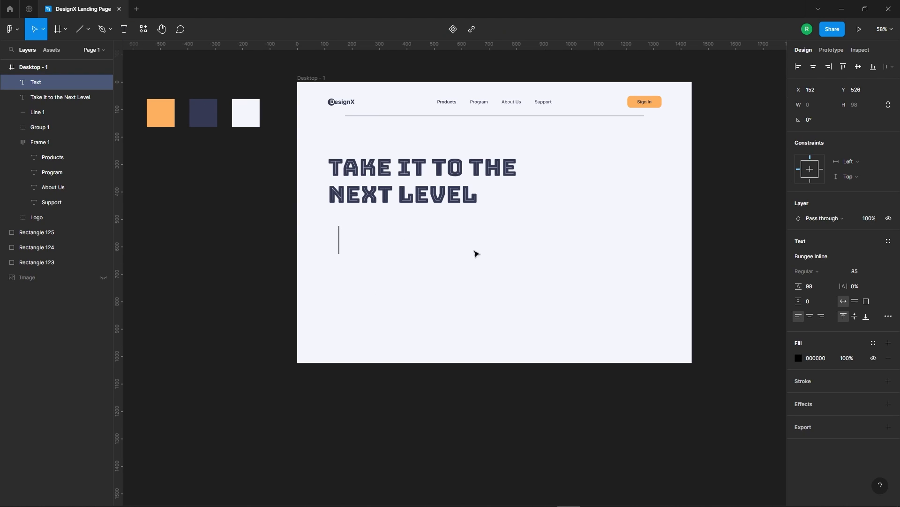
click(824, 257)
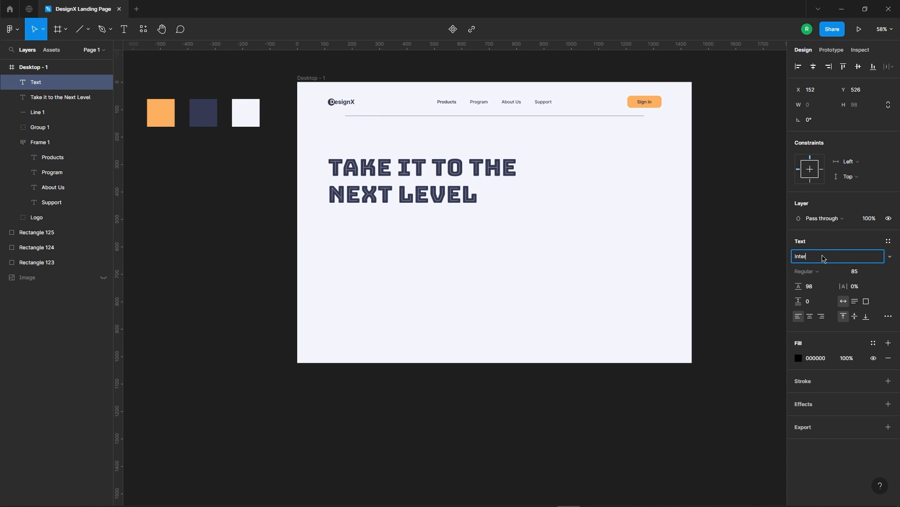
key(Return)
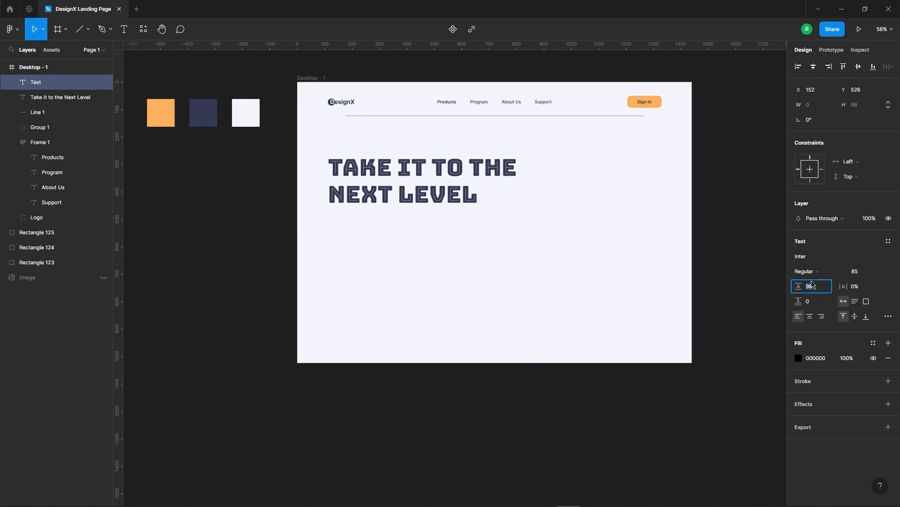
key(Return)
click(879, 272)
click(855, 272)
key(Return)
Fill the new text layer with one paragraph of placeholder text using the Lorem Ipsum plugin.
mouse_move(41, 158)
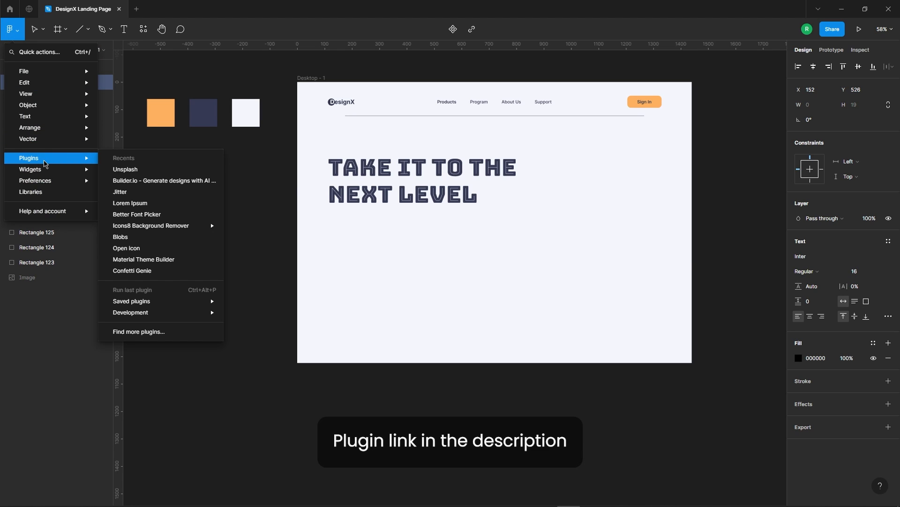
click(172, 202)
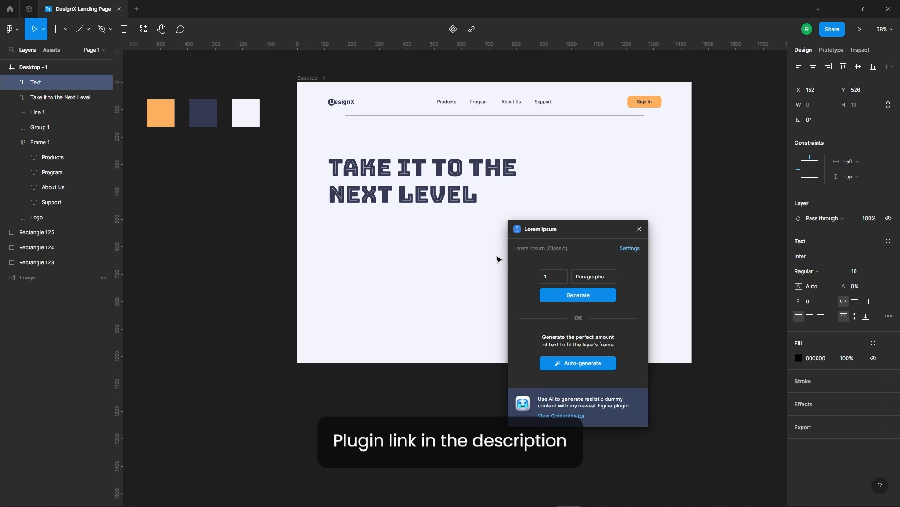
click(606, 301)
key(shift+1)
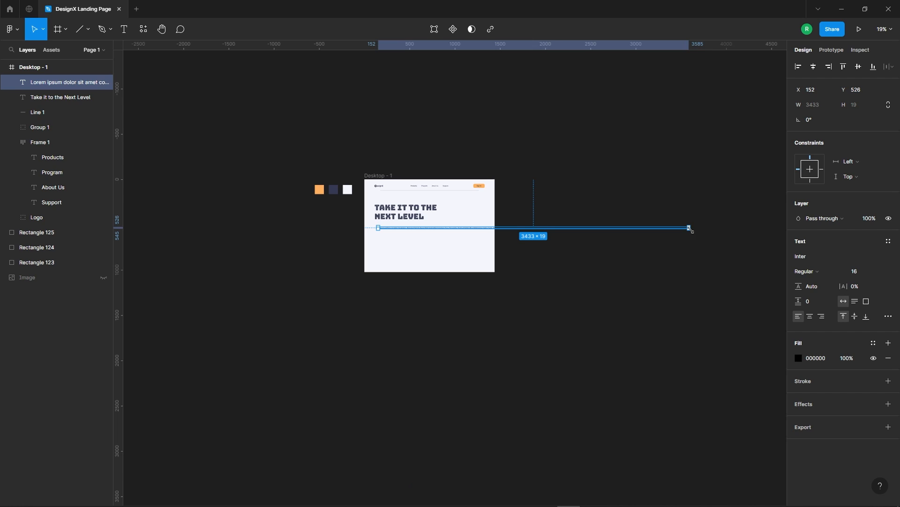
Wrap the placeholder paragraph into a block about 594 wide and place it beneath the headline at X 112, Y 489.
drag(691, 230, 406, 240)
scroll(432, 246, up, 3)
scroll(433, 248, up, 5)
scroll(403, 236, up, 6)
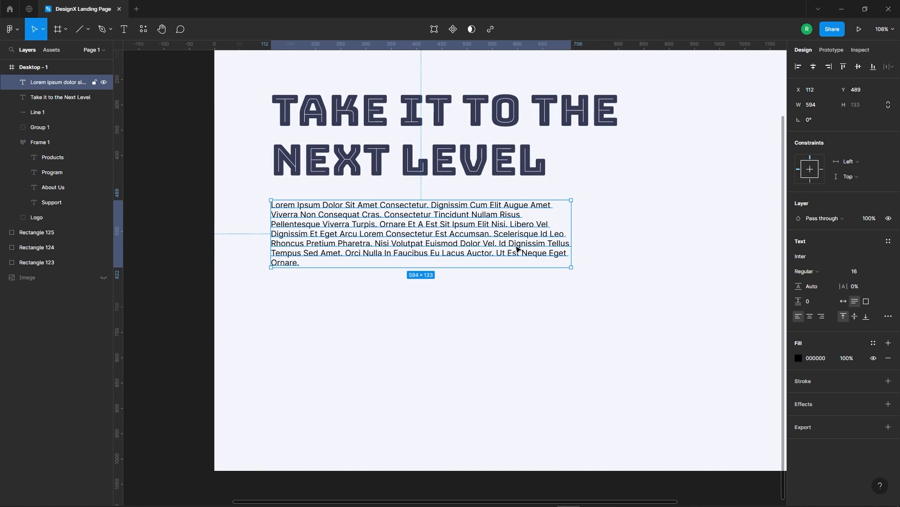
Set the paragraph's weight to Medium, line height to 24 and letter spacing to 1%.
double_click(517, 249)
click(807, 271)
click(809, 288)
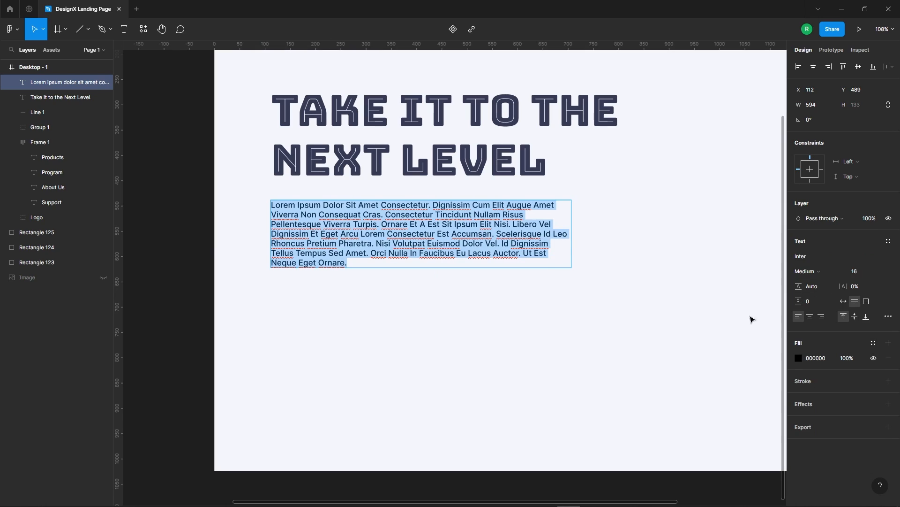
text(24)
key(Return)
text(1)
key(Return)
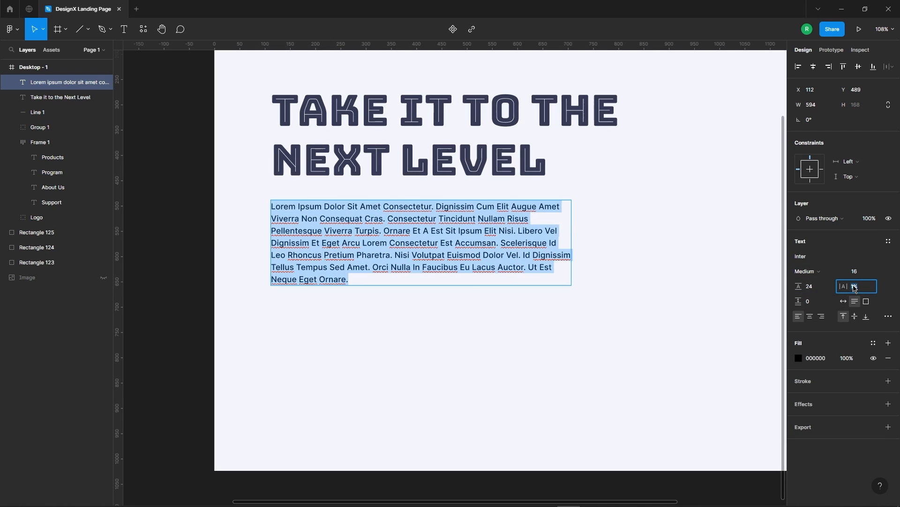
click(559, 262)
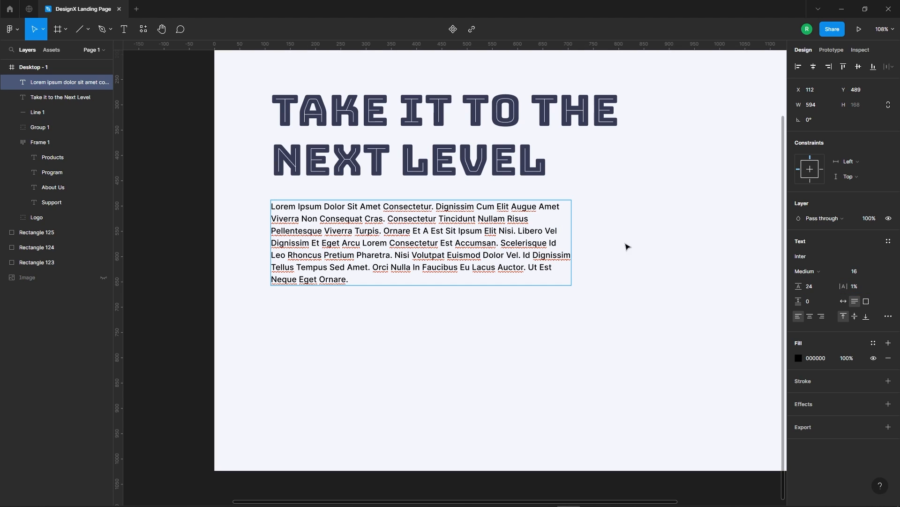
key(Escape)
Widen the paragraph to about 628 and delete all its text after "Consectetur Est Accumsan.".
drag(569, 236, 588, 243)
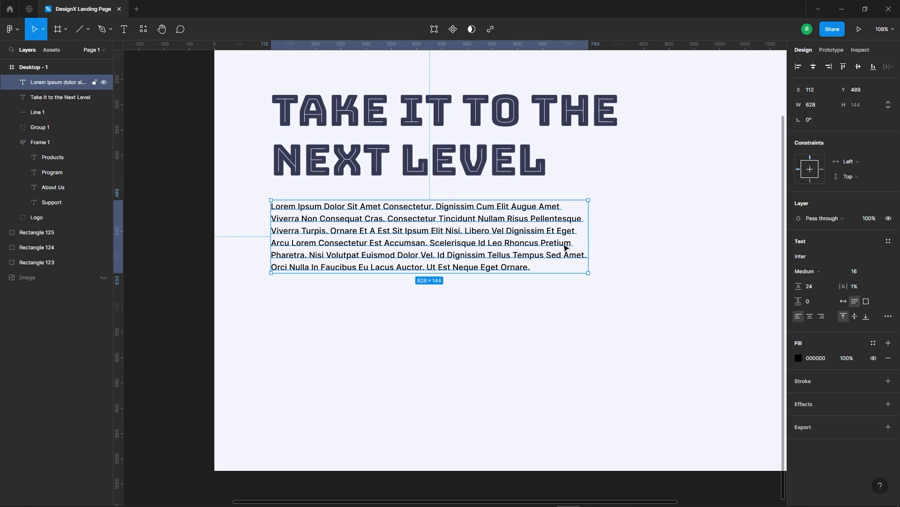
double_click(495, 246)
click(425, 243)
drag(456, 242, 555, 267)
key(BackSpace)
click(547, 287)
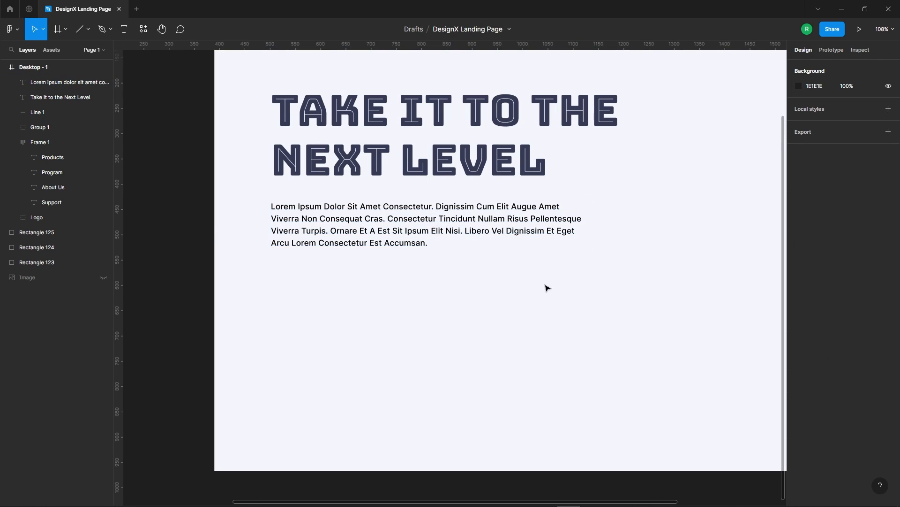
Nudge the paragraph up to Y 483 and align its left edge with the headline.
click(448, 237)
key(Up)
key(Up)
key(Up)
key(Up)
key(Up)
key(Up)
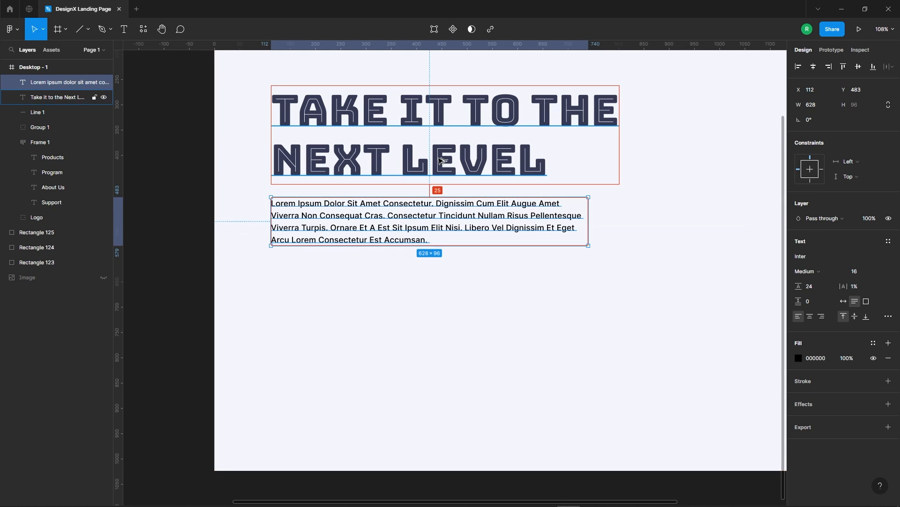
click(428, 317)
drag(247, 115, 602, 217)
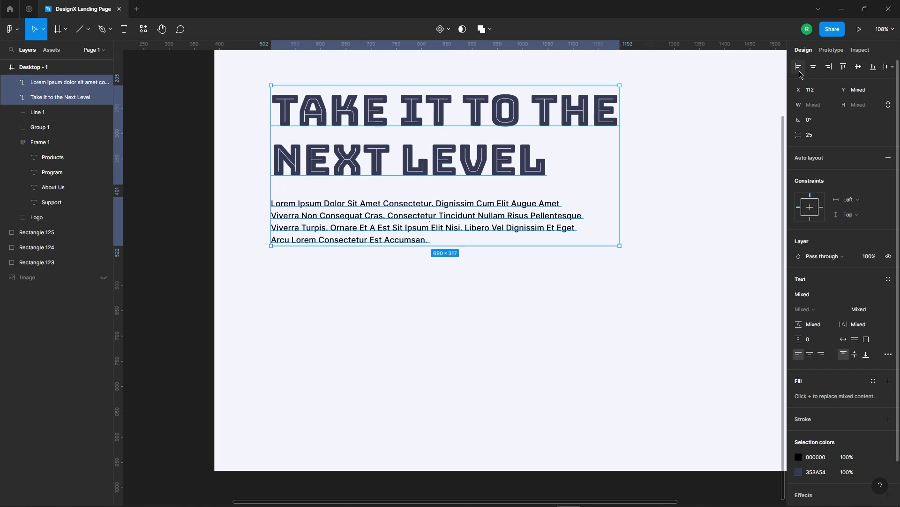
click(476, 338)
Change the paragraph's fill to the dark navy 353A54 and set the fill opacity to 80%.
click(429, 221)
click(798, 359)
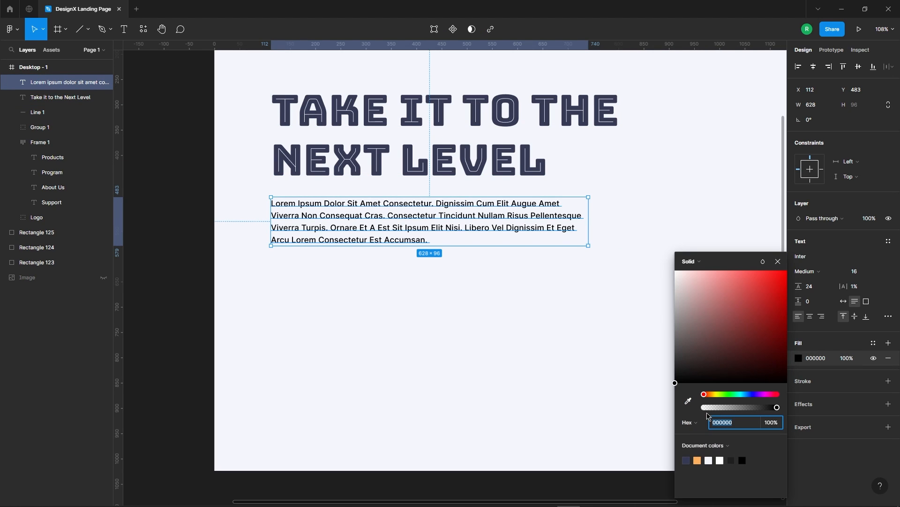
key(shift+1)
click(484, 254)
scroll(484, 254, up, 4)
click(408, 198)
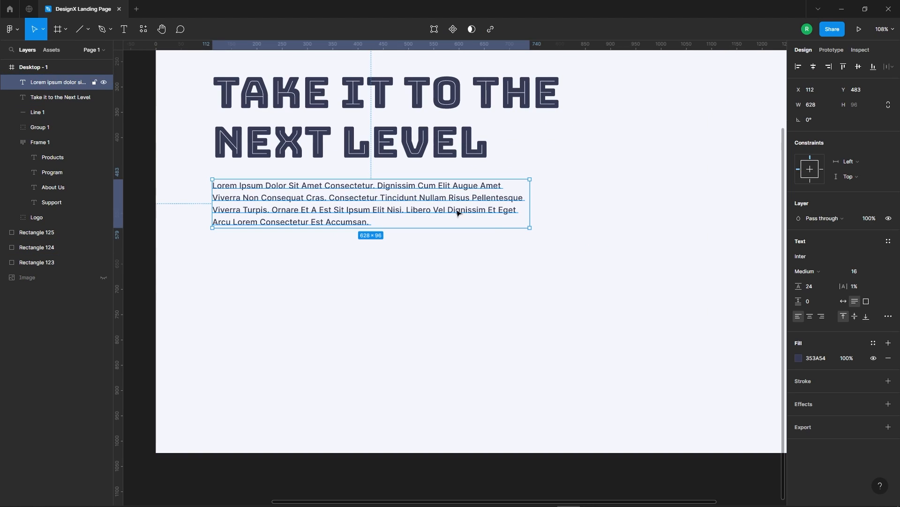
text(80)
key(Return)
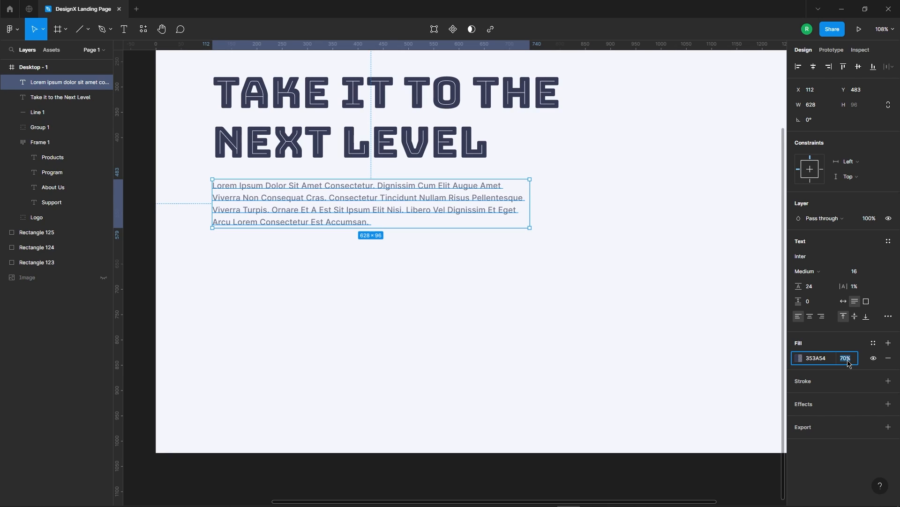
click(544, 287)
Examine the placement and spacing of the headline and paragraph within the whole desktop frame.
scroll(537, 282, down, 4)
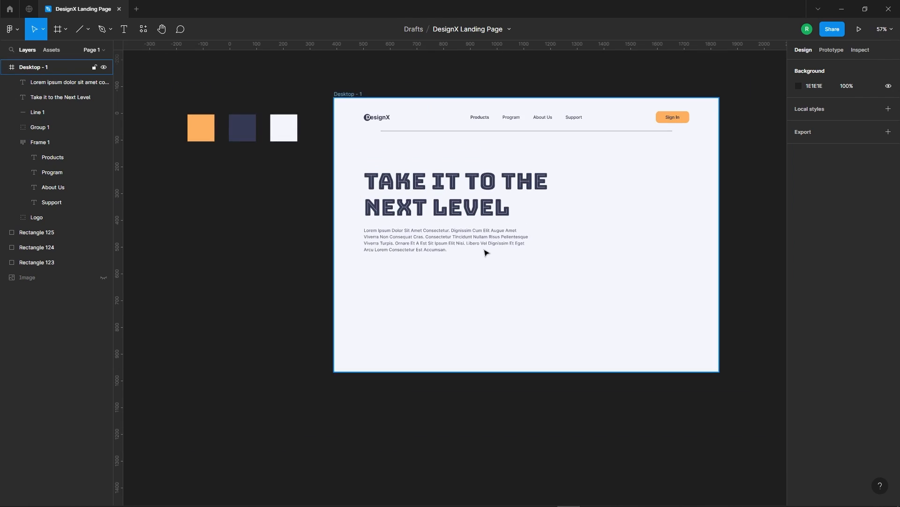
scroll(471, 261, up, 4)
scroll(377, 261, down, 2)
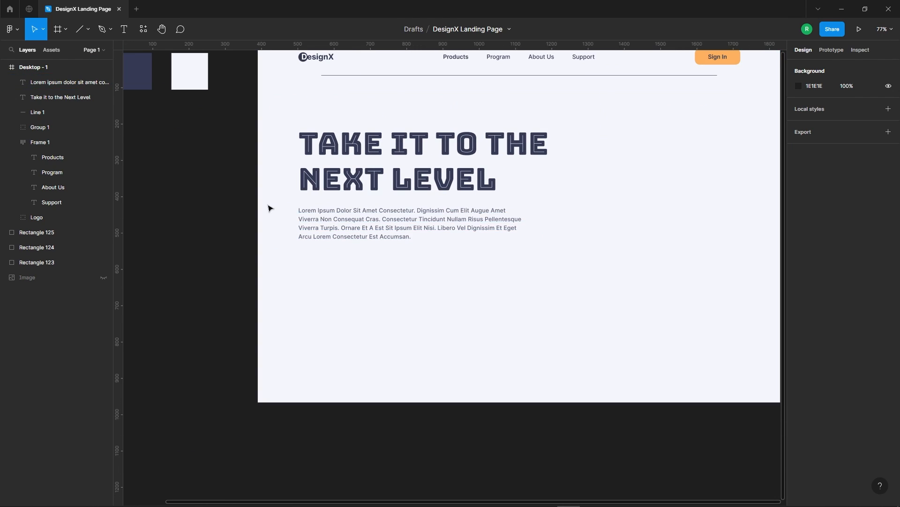
scroll(269, 204, down, 2)
click(430, 227)
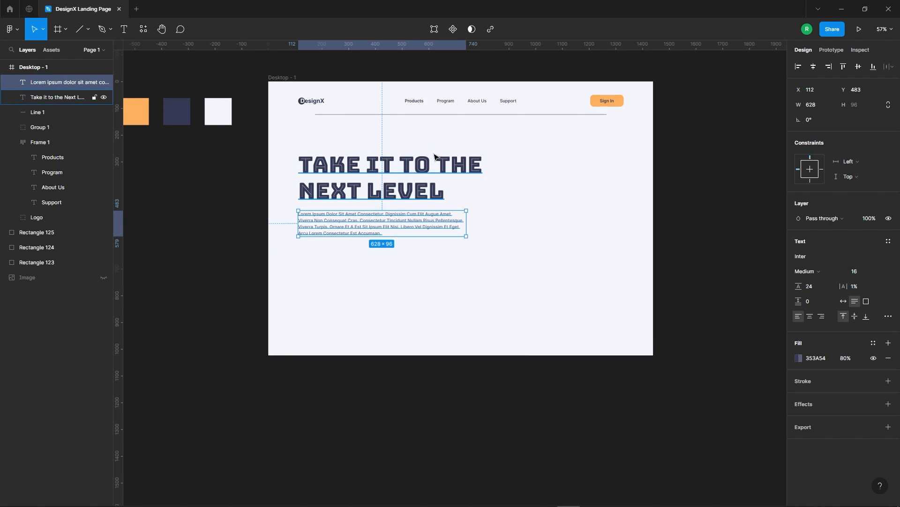
click(505, 240)
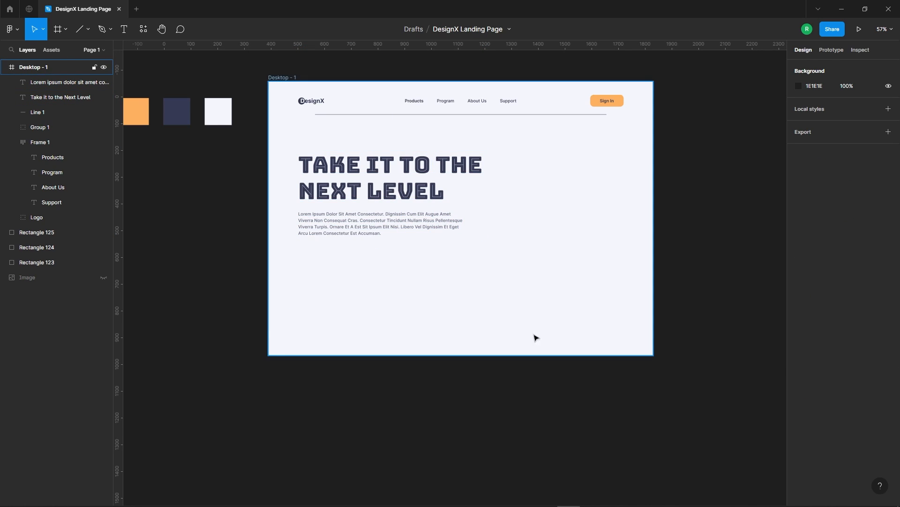
scroll(474, 239, down, 1)
scroll(382, 249, up, 2)
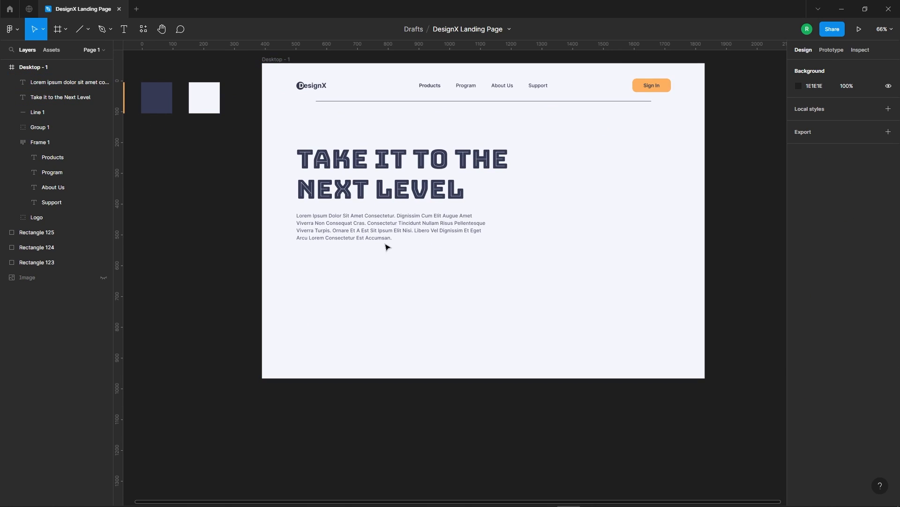
Draw a rectangle about 496 by 58 below the paragraph.
click(80, 38)
click(87, 29)
click(61, 50)
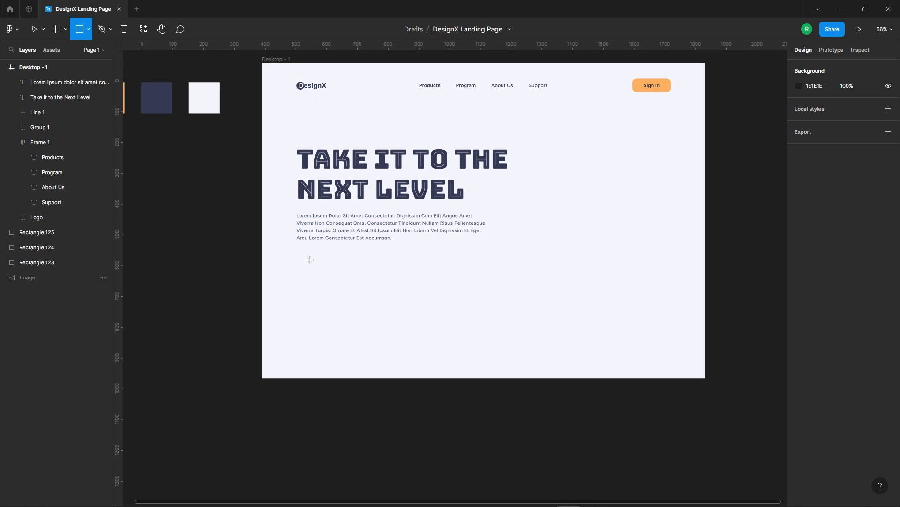
drag(293, 257, 446, 274)
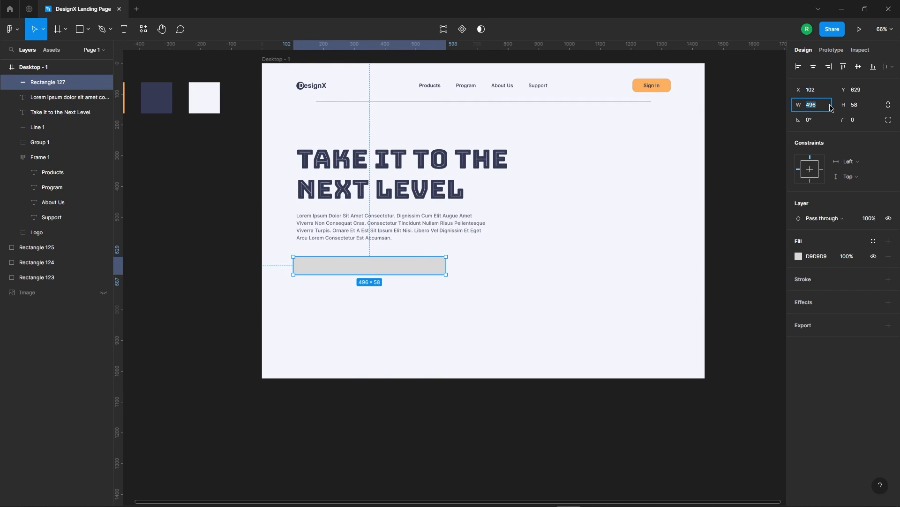
Set the rectangle's width to 427 and its height to 56.
key(shift+Down)
key(shift+Down)
key(shift+Down)
key(shift+Down)
key(shift+Down)
key(shift+Down)
key(shift+Down)
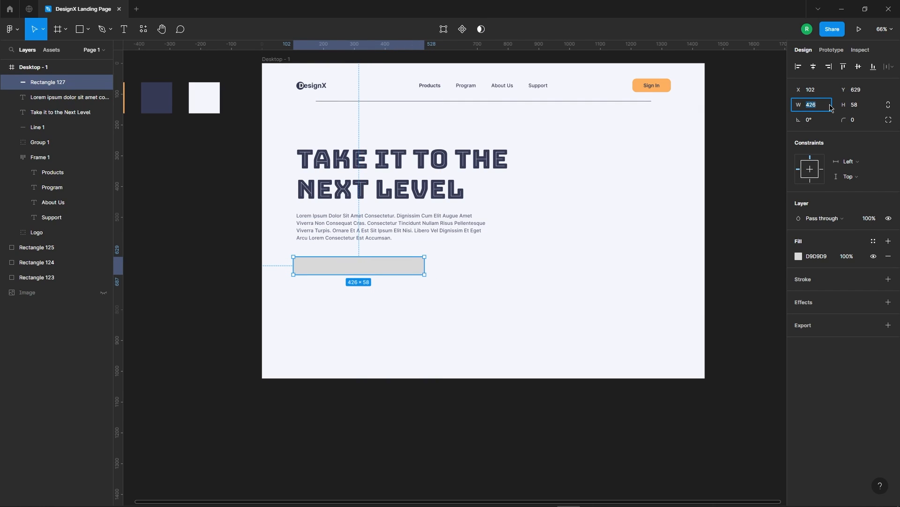
key(Down)
key(Down)
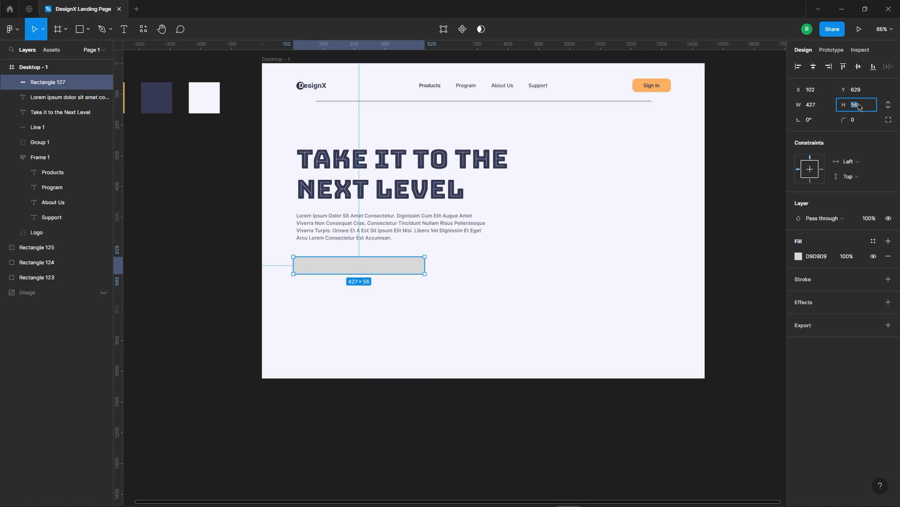
click(310, 322)
scroll(310, 321, up, 4)
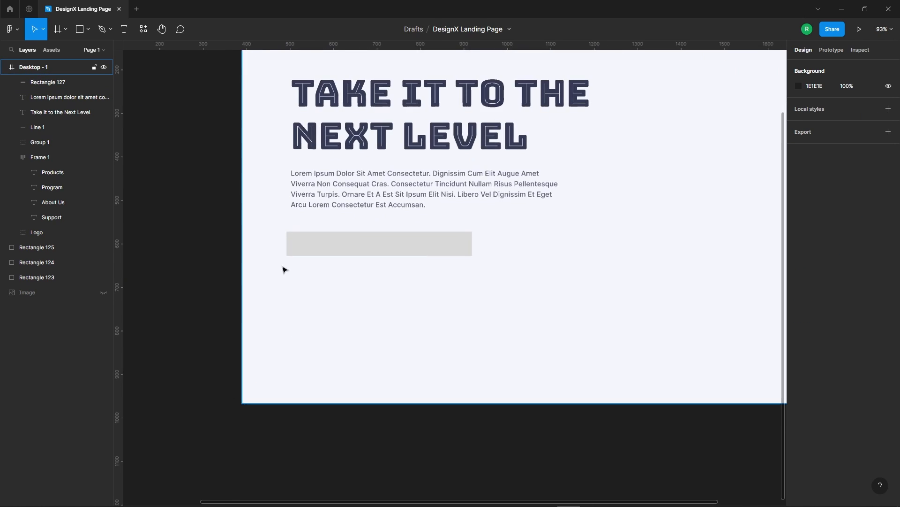
Duplicate the rectangle to its right at X 557, Y 629 and narrow the copy to a width of 156.
click(463, 256)
drag(509, 251, 703, 254)
scroll(322, 223, down, 4)
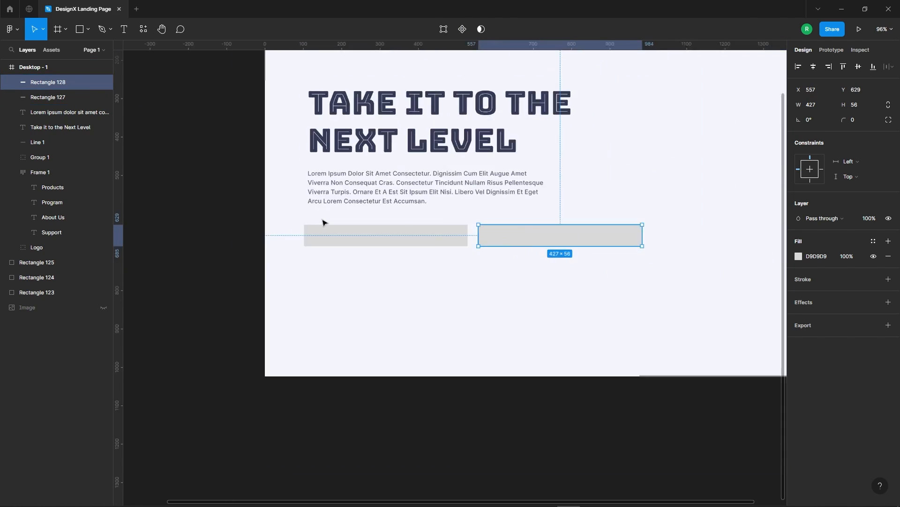
drag(596, 233, 500, 238)
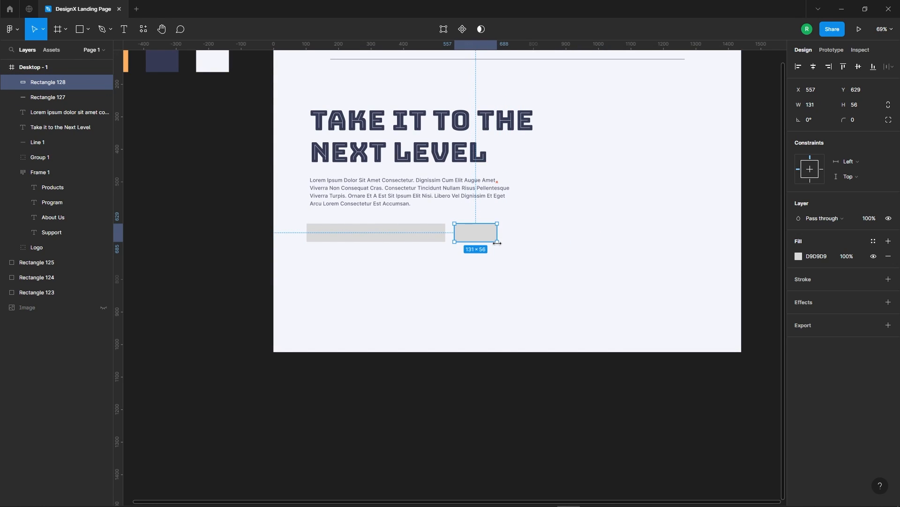
key(shift+Up)
key(shift+Up)
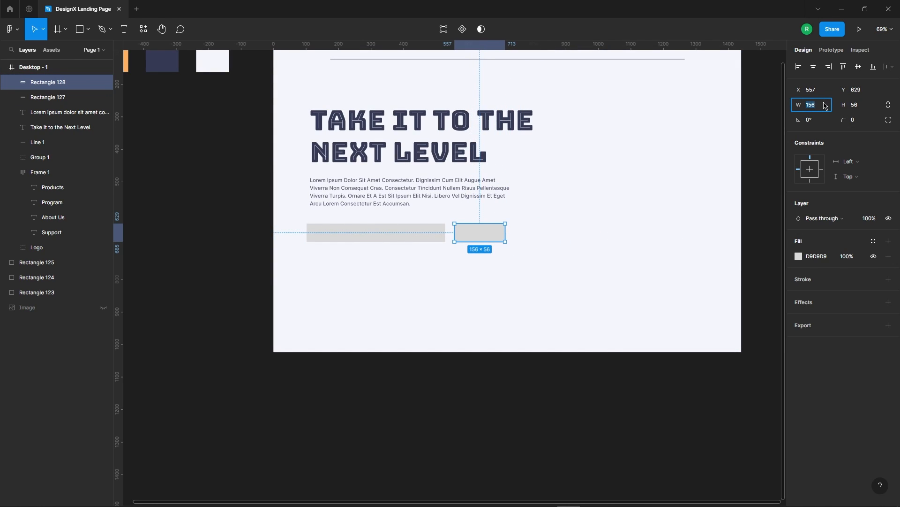
click(551, 284)
Round the narrow rectangle's corners with a radius of 16.
scroll(480, 237, up, 5)
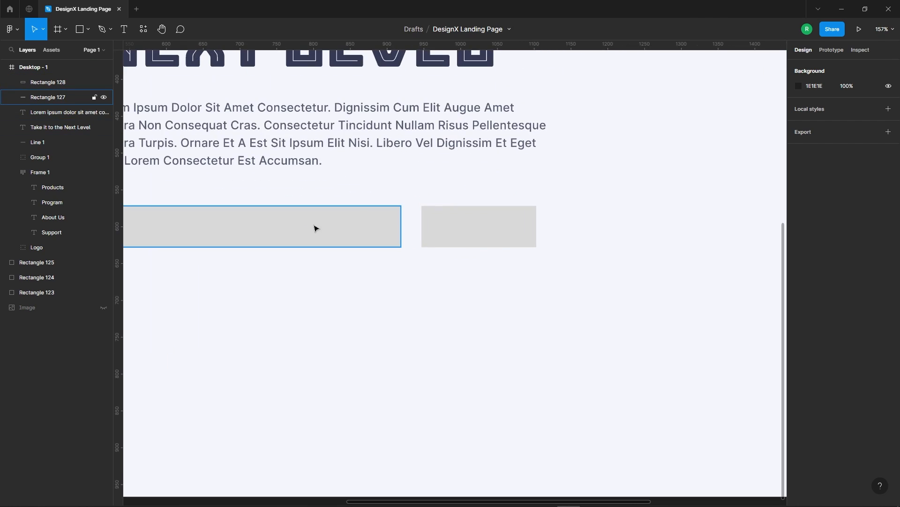
click(464, 229)
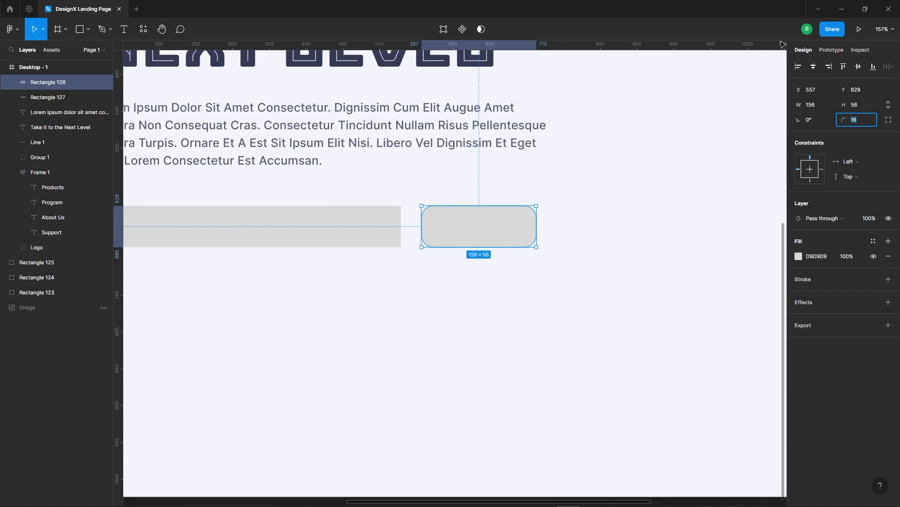
click(513, 280)
scroll(559, 241, down, 4)
Set the wide rectangle's corner radius to 20.
click(454, 234)
click(871, 121)
text(10)
key(Return)
text(21)
key(Return)
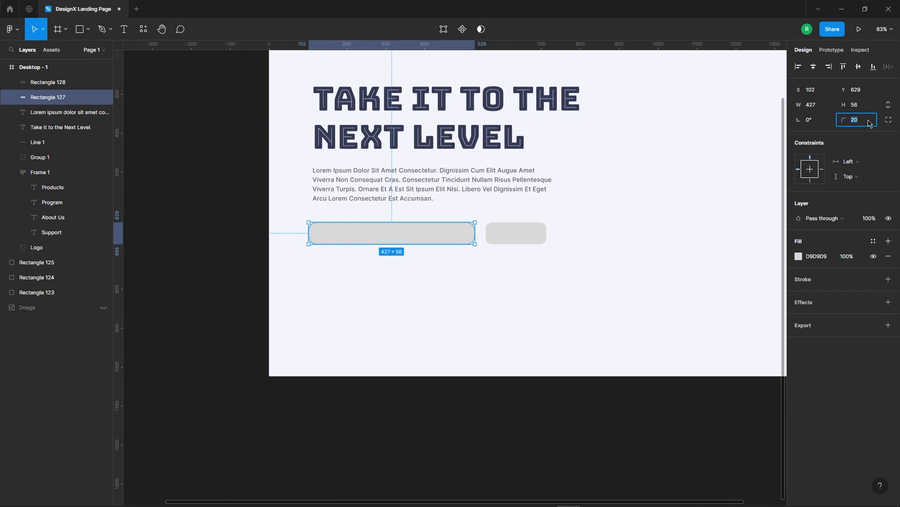
click(541, 325)
Fill the wide rectangle with white FFFFFF and add a drop shadow effect to it.
scroll(355, 206, up, 3)
click(526, 257)
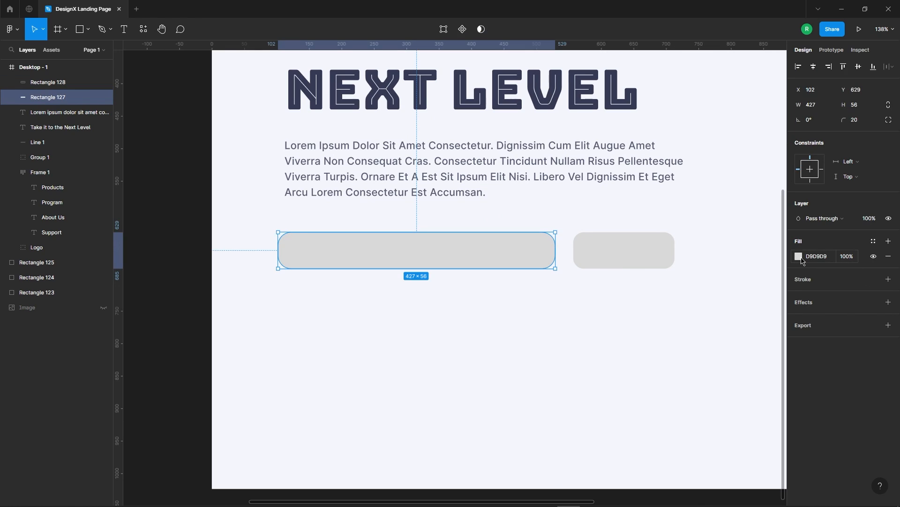
click(800, 257)
drag(699, 287, 662, 249)
click(572, 220)
click(530, 249)
click(803, 305)
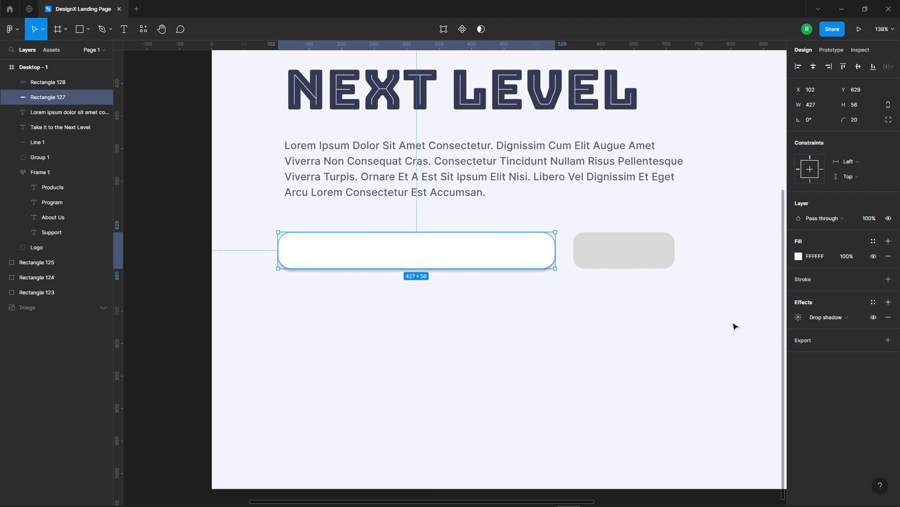
Set the wide white rectangle's drop shadow to blur 37, Y offset 6 and spread -22.
click(530, 307)
scroll(386, 257, down, 3)
scroll(420, 300, up, 3)
click(473, 244)
click(800, 317)
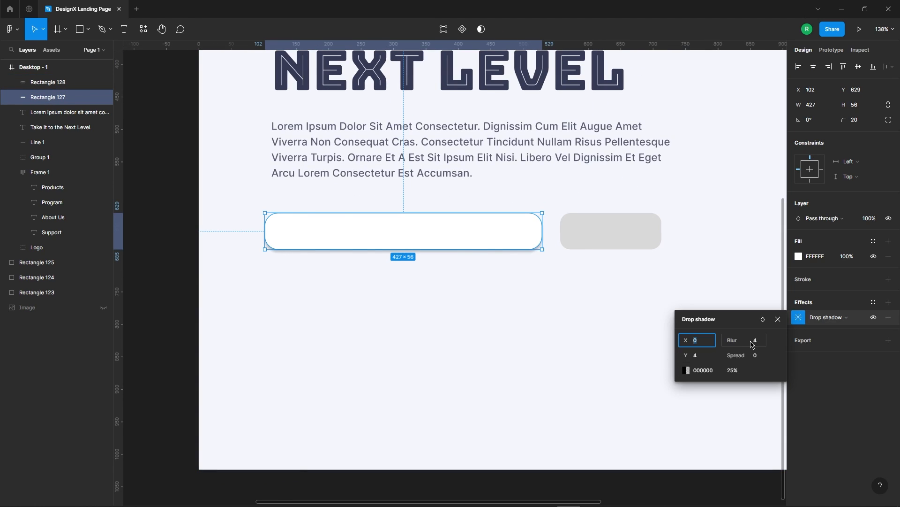
click(712, 355)
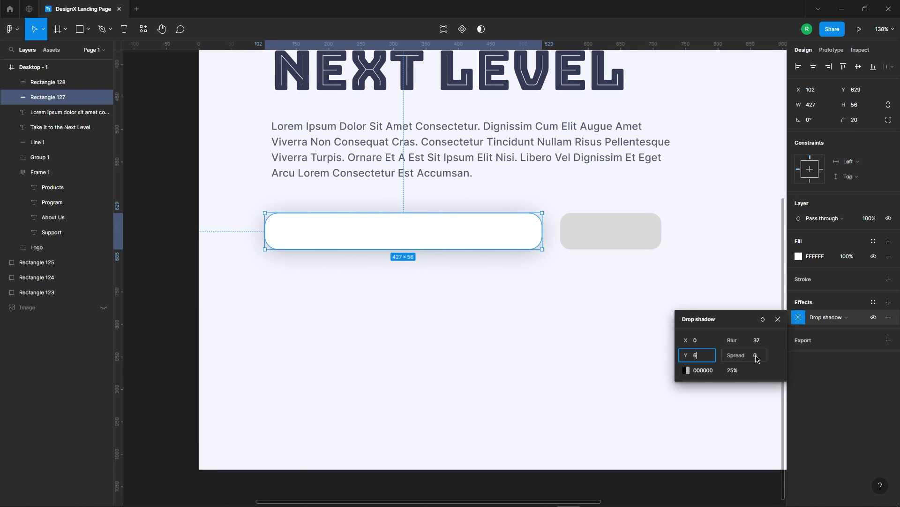
key(Return)
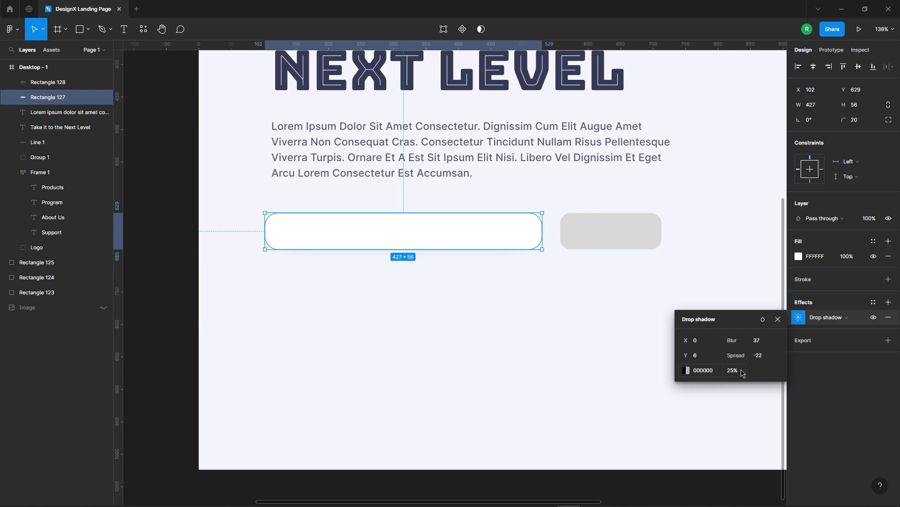
click(622, 301)
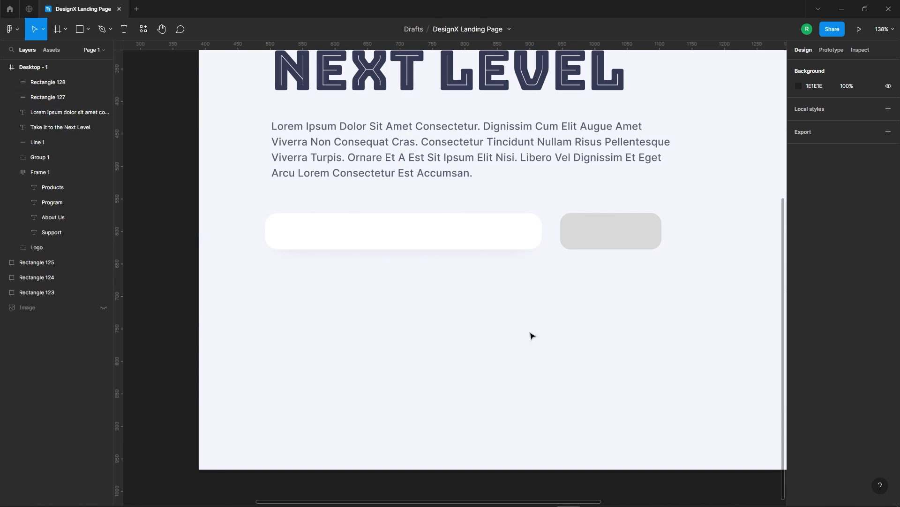
Replace the grey rectangle beside the white field with a duplicate of the header's Sign In button.
scroll(450, 249, down, 1)
click(588, 237)
scroll(323, 217, down, 5)
scroll(363, 146, up, 2)
scroll(362, 146, up, 1)
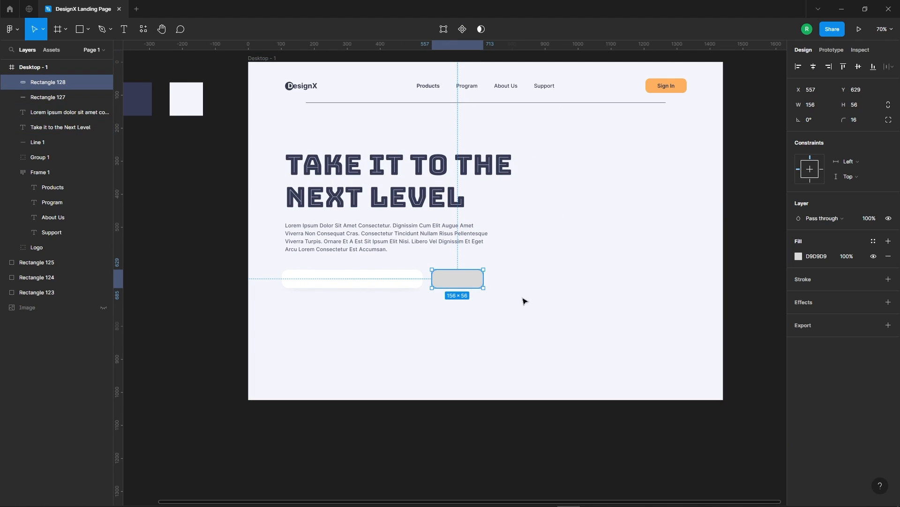
key(Delete)
click(666, 87)
drag(666, 87, 458, 281)
scroll(458, 281, up, 5)
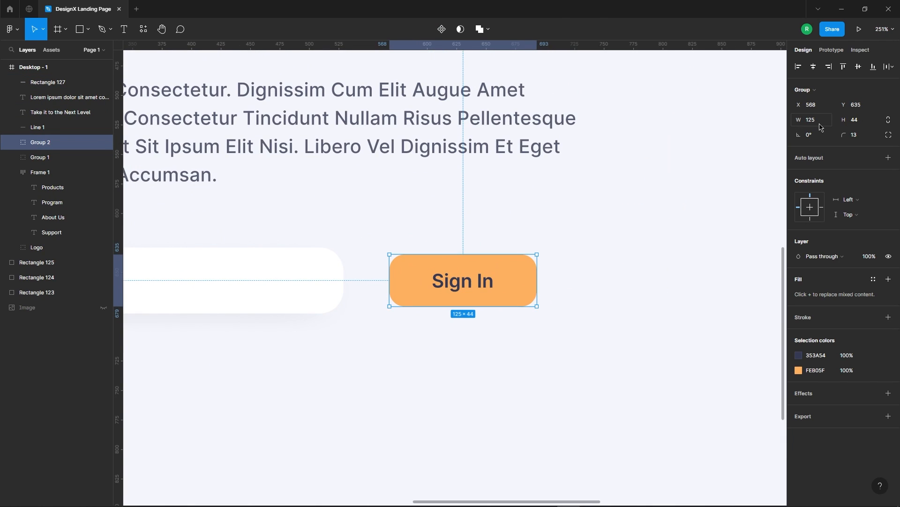
Resize the duplicated button to 156 wide and 56 high.
key(shift+Up)
key(shift+Up)
key(shift+Up)
key(Up)
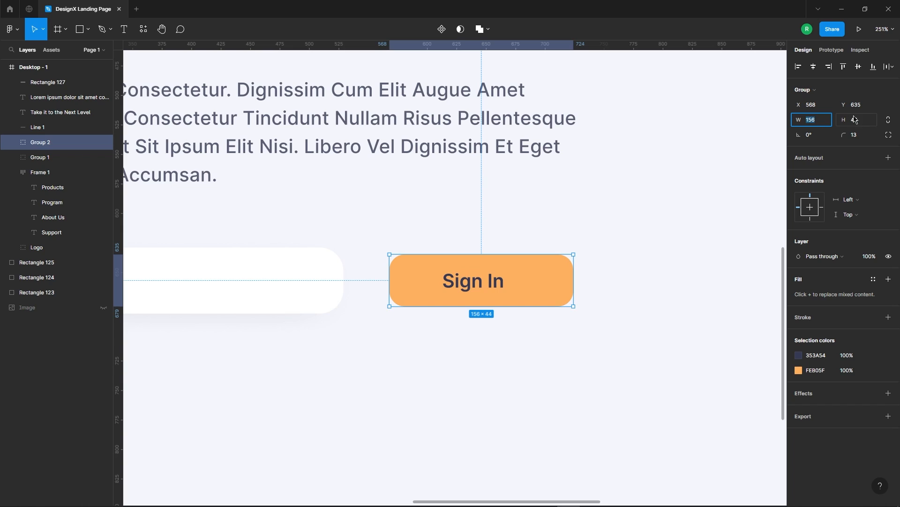
key(shift+Up)
key(Up)
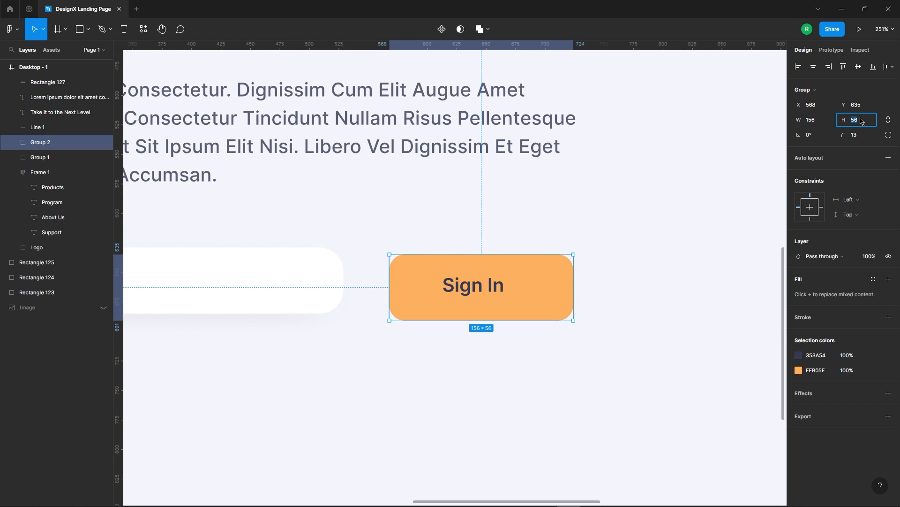
Move the duplicated button to X 642 and centre its label on the orange rectangle.
scroll(373, 189, down, 3)
click(419, 221)
drag(420, 235, 467, 234)
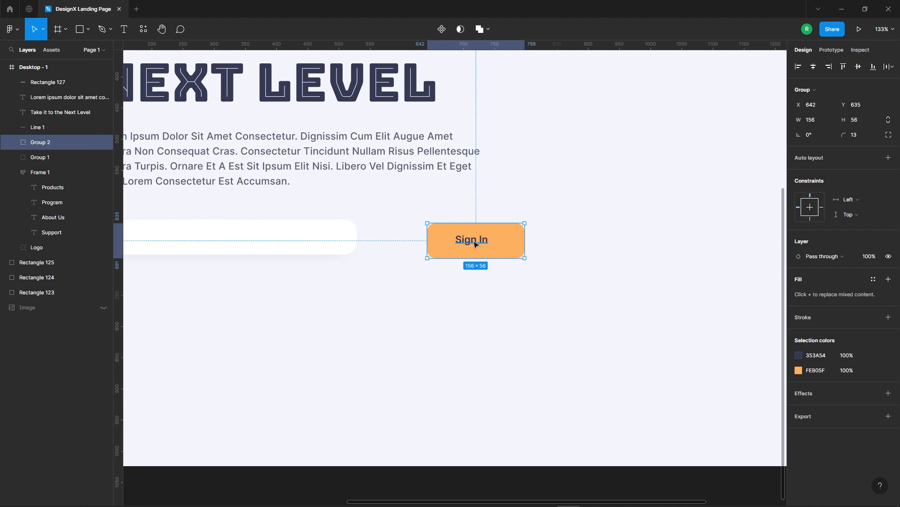
key(Return)
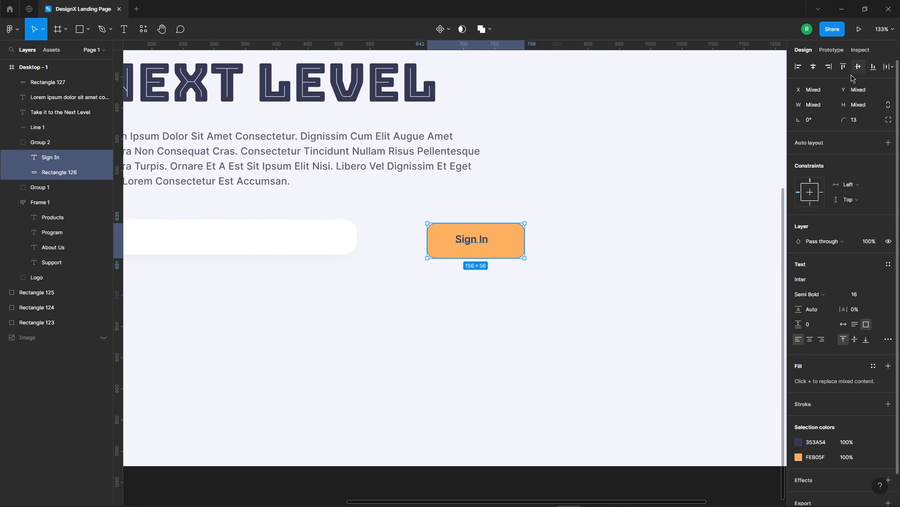
click(574, 212)
ctrl+click(470, 244)
Change the duplicated button's label to "Register".
scroll(485, 238, up, 4)
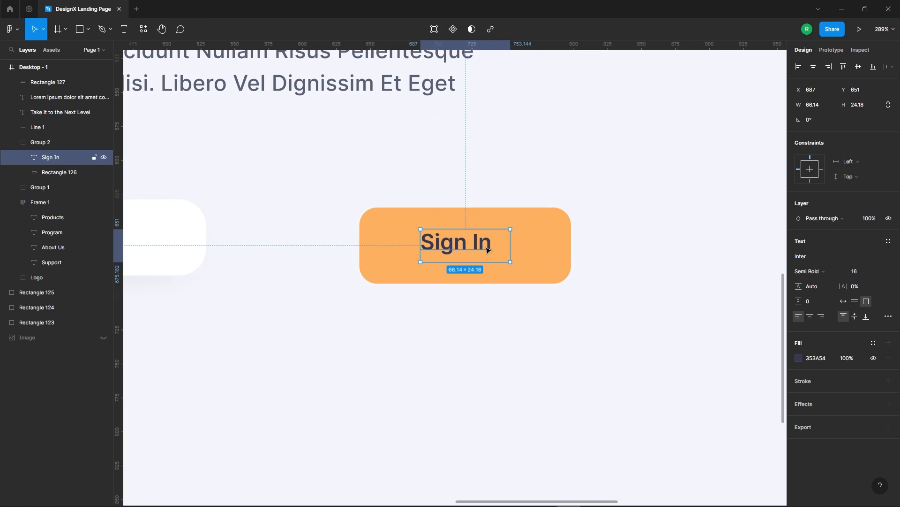
double_click(497, 245)
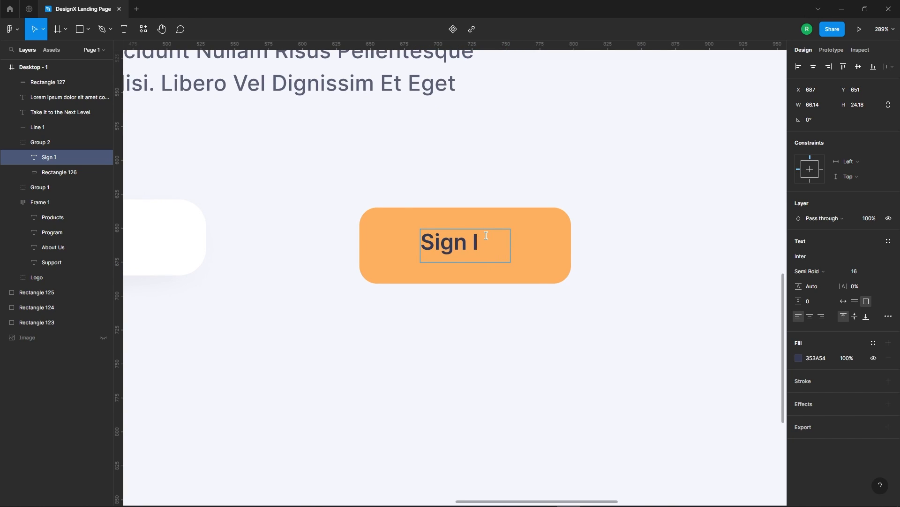
key(BackSpace)
key(BackSpace)
key(BackSpace)
key(BackSpace)
key(BackSpace)
key(BackSpace)
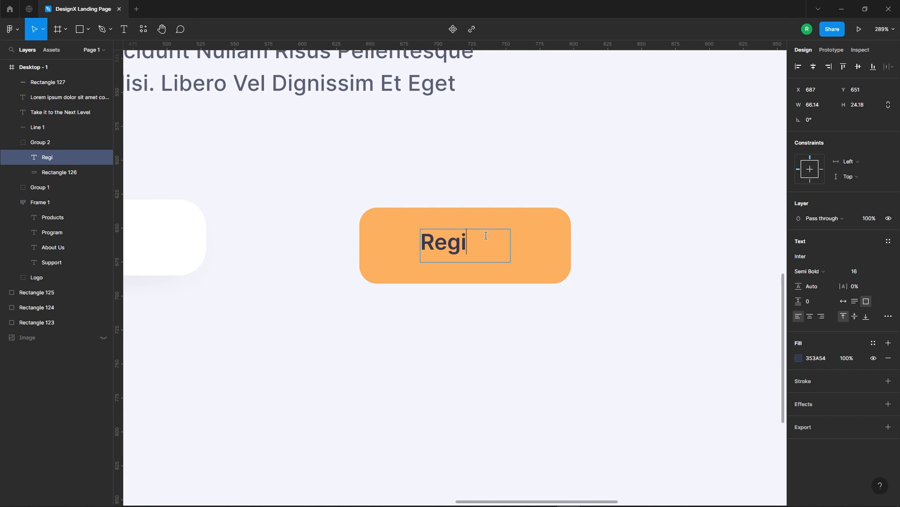
click(492, 380)
Align the Register label to the centre of its orange rectangle and nudge the label slightly down.
click(510, 323)
double_click(487, 244)
key(alt)
shift+click(542, 258)
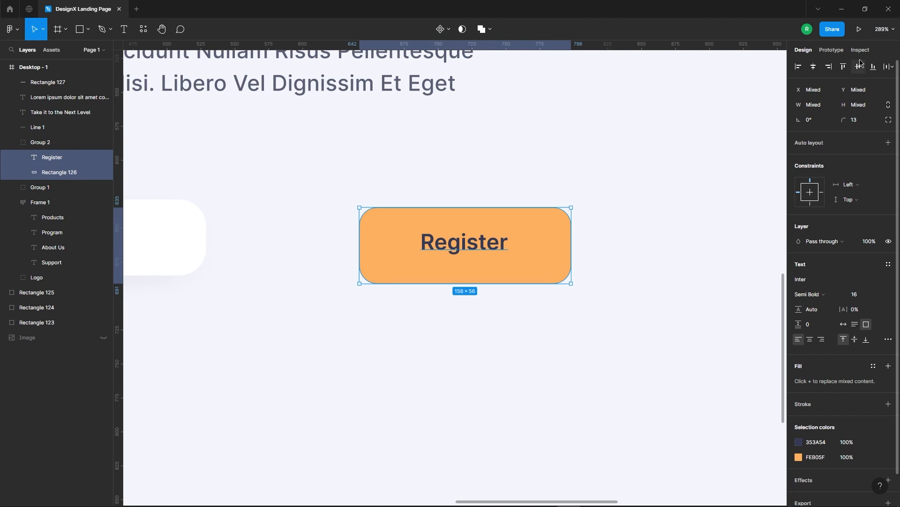
click(558, 333)
ctrl+click(480, 242)
key(Down)
Place the Register button next to the white field at X 551, Y 629.
scroll(541, 215, down, 3)
click(433, 203)
drag(522, 241, 459, 237)
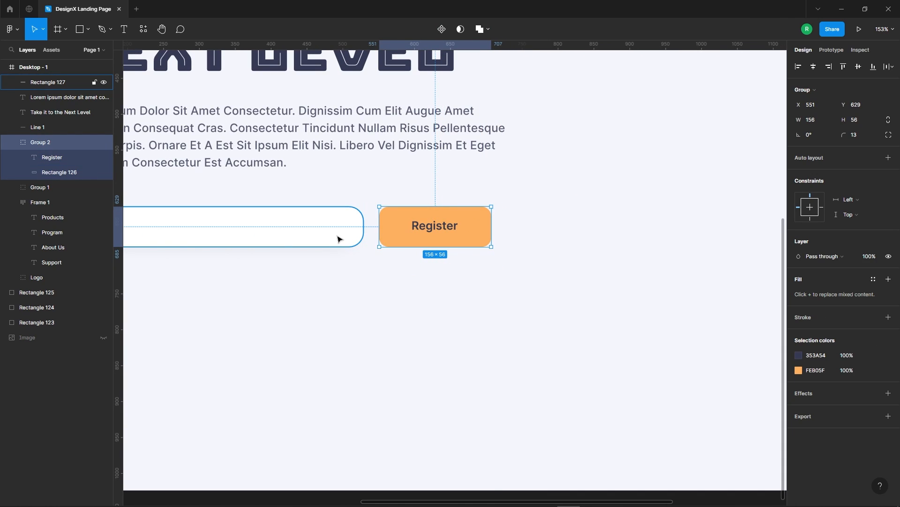
Compare the Register button with the header's Sign In button.
scroll(462, 261, down, 5)
click(426, 330)
scroll(675, 92, up, 2)
scroll(692, 180, up, 3)
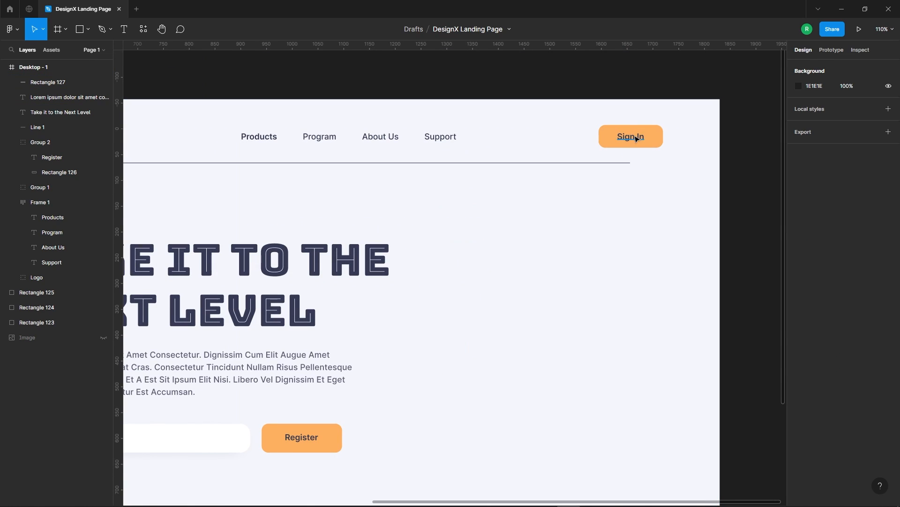
scroll(521, 324, down, 3)
scroll(640, 267, down, 2)
scroll(428, 272, up, 3)
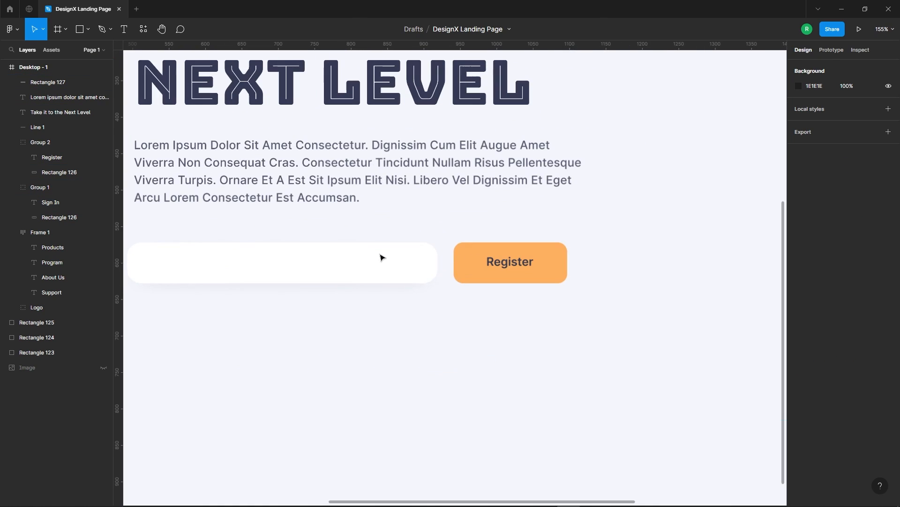
click(522, 270)
click(498, 327)
scroll(498, 327, down, 2)
scroll(446, 296, left, 3)
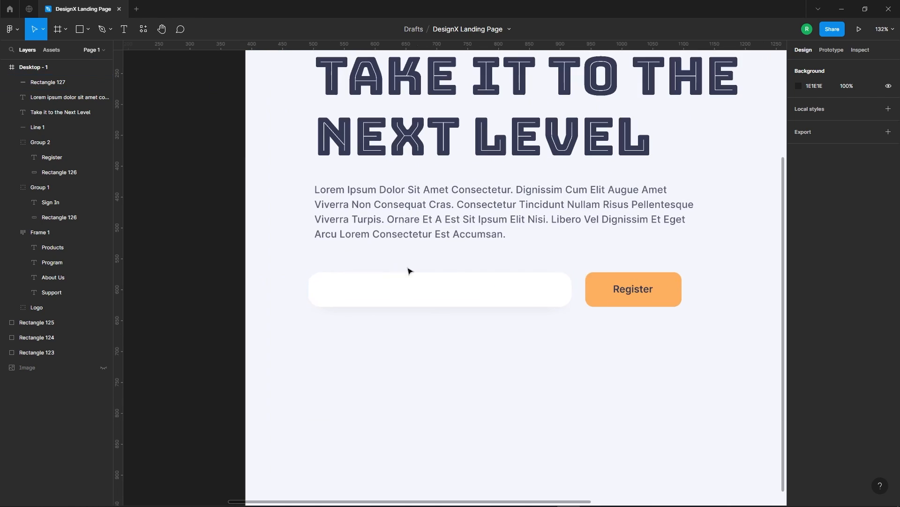
double_click(635, 292)
drag(638, 291, 366, 291)
key(ctrl+z)
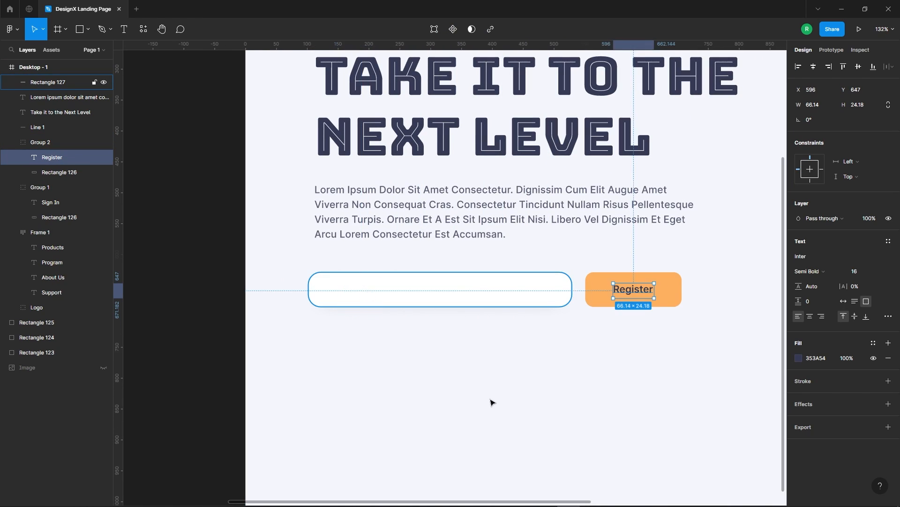
Duplicate the supporting paragraph onto the white field and bring the copy to the front.
click(386, 323)
drag(442, 205, 444, 300)
right_click(435, 307)
click(453, 299)
Replace the copied paragraph's text with "Enter Your Email Address".
double_click(471, 316)
text(Enter Your Email Address)
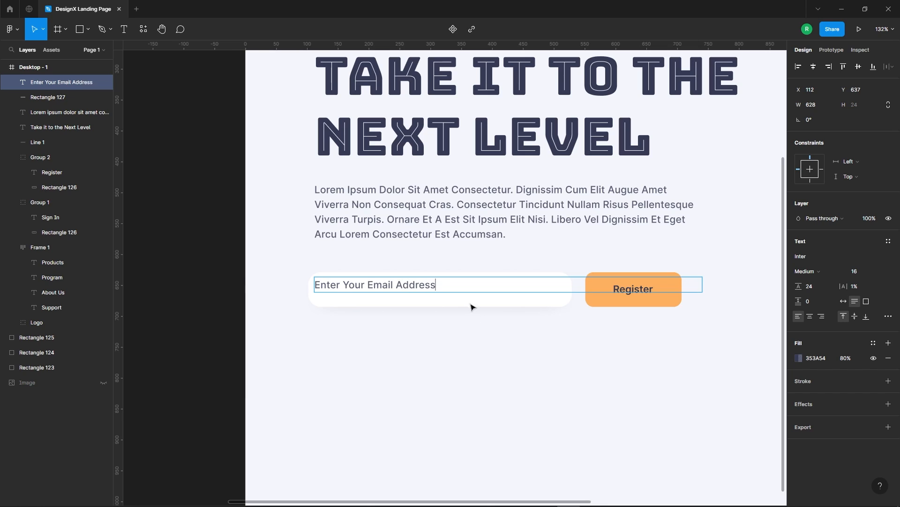
key(Escape)
Set the email placeholder text to auto width with a font size of 12.
click(844, 301)
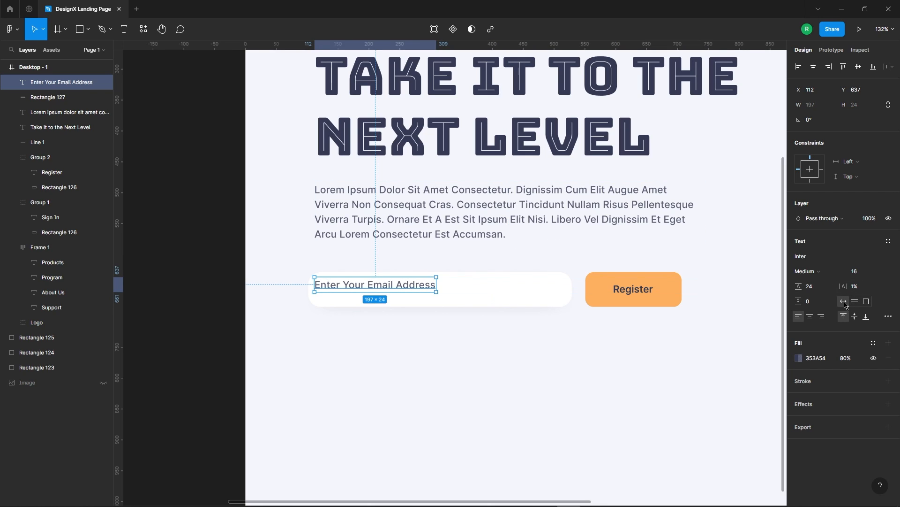
click(861, 272)
text(12)
key(Return)
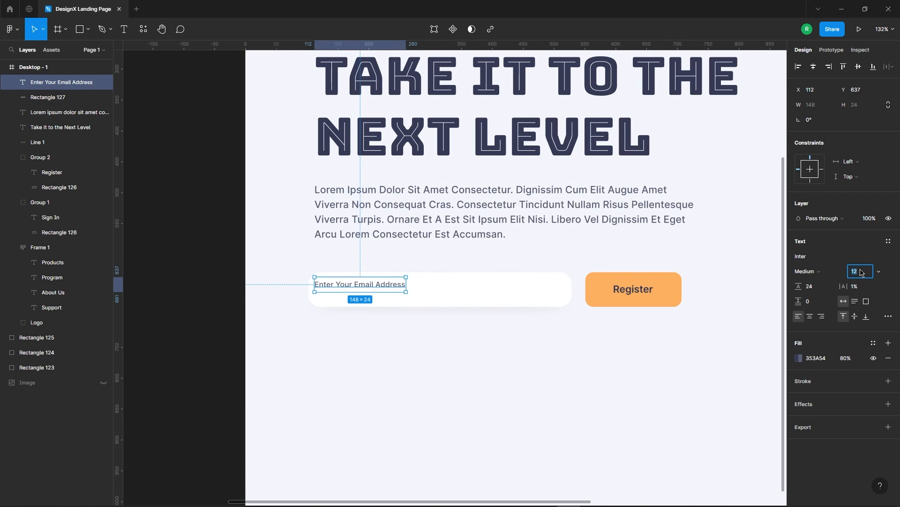
Move the email placeholder to X 132, Y 647 inside the field and set its fill opacity to 70%.
click(443, 367)
drag(382, 284, 394, 293)
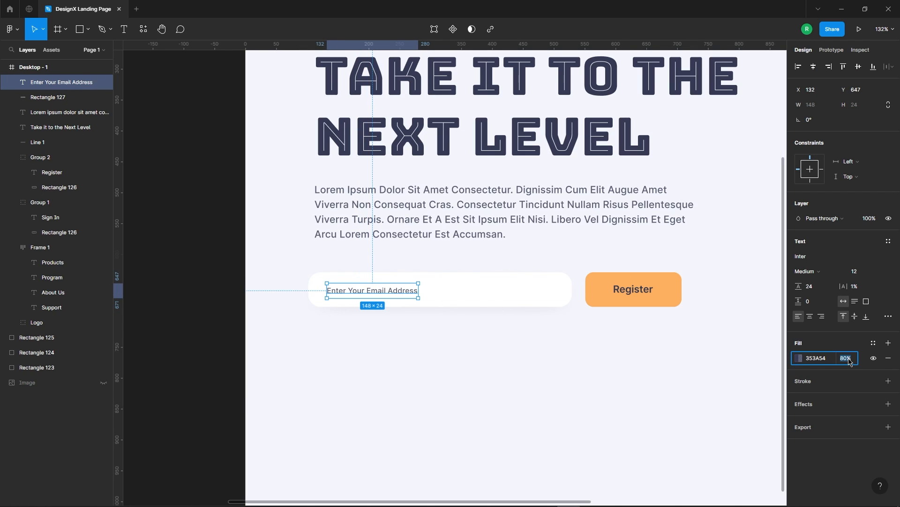
click(474, 429)
Set the supporting paragraph's fill opacity to 85%.
click(474, 194)
click(847, 360)
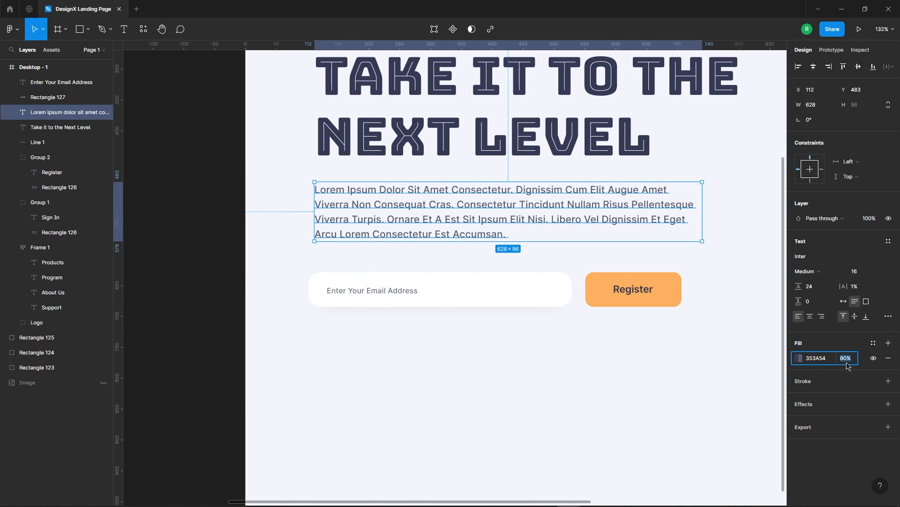
click(504, 400)
scroll(469, 403, down, 4)
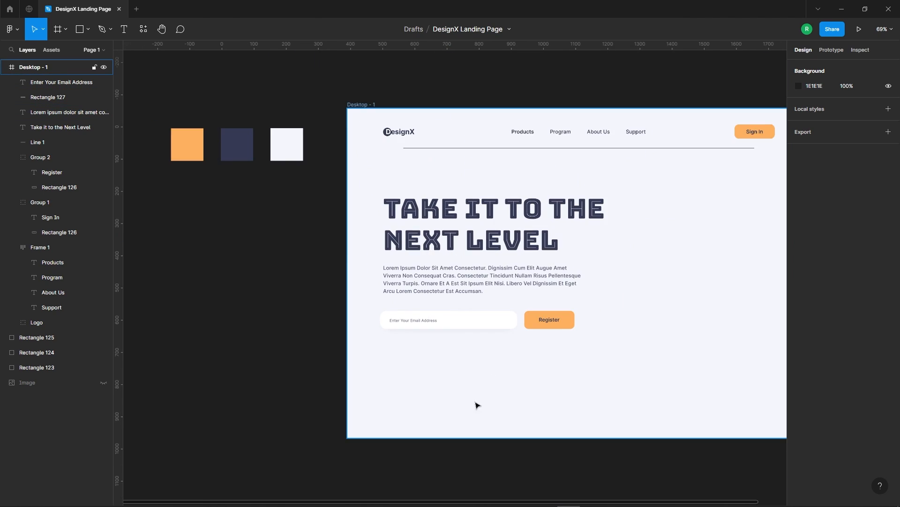
scroll(450, 408, up, 3)
scroll(359, 347, up, 3)
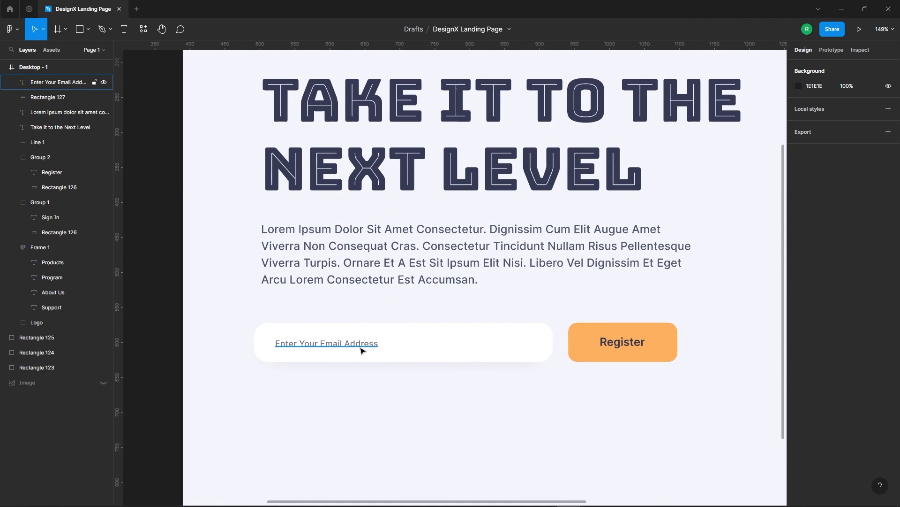
click(361, 347)
click(495, 431)
key(shift+1)
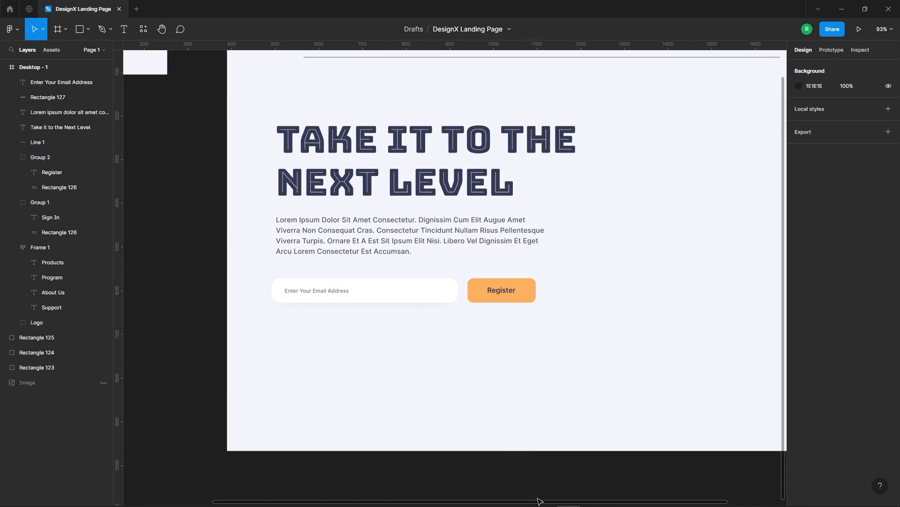
Set the Register button rectangle's corner radius to 17 and shift the whole button to X 548.
click(533, 296)
double_click(533, 297)
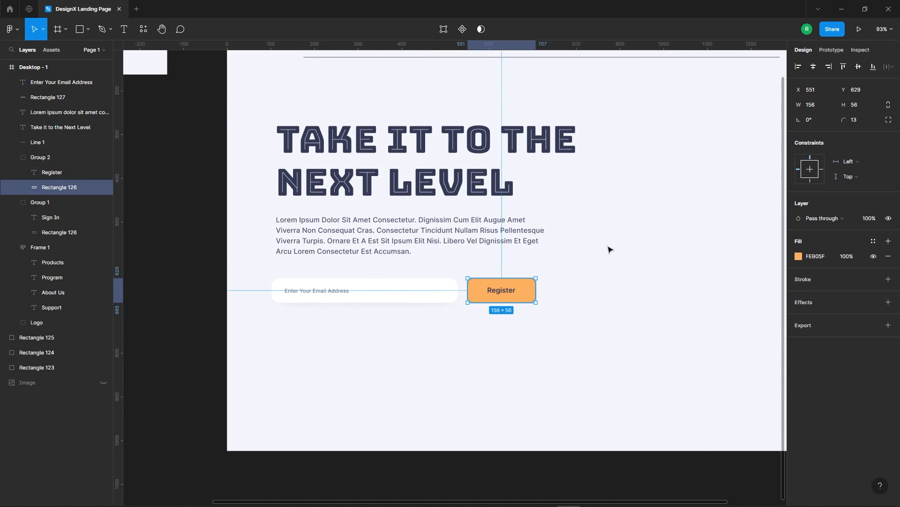
click(858, 120)
text(17)
key(Return)
click(555, 392)
click(498, 302)
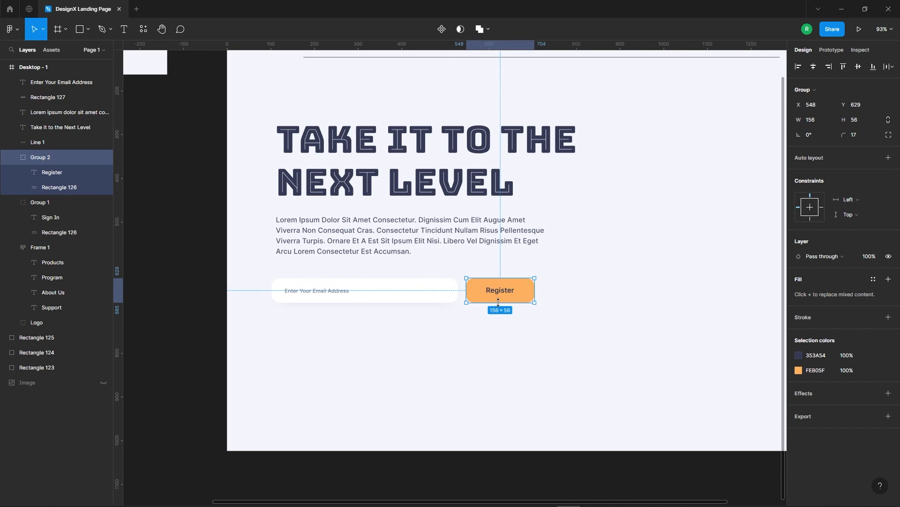
click(307, 325)
drag(262, 266, 607, 361)
click(230, 140)
drag(263, 105, 354, 459)
click(801, 65)
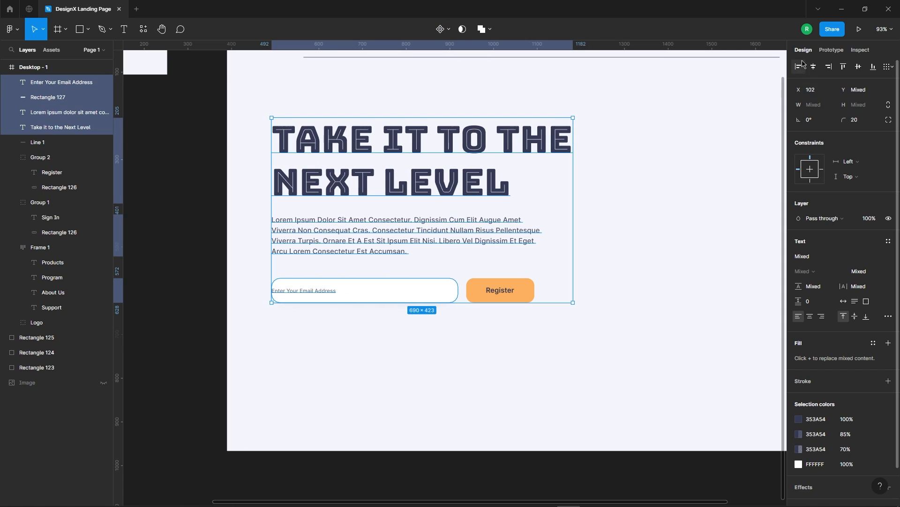
key(ctrl+z)
Align the left edges of the white field rectangle, the supporting paragraph and the headline.
click(322, 345)
click(364, 290)
shift+click(415, 234)
shift+click(433, 184)
click(794, 67)
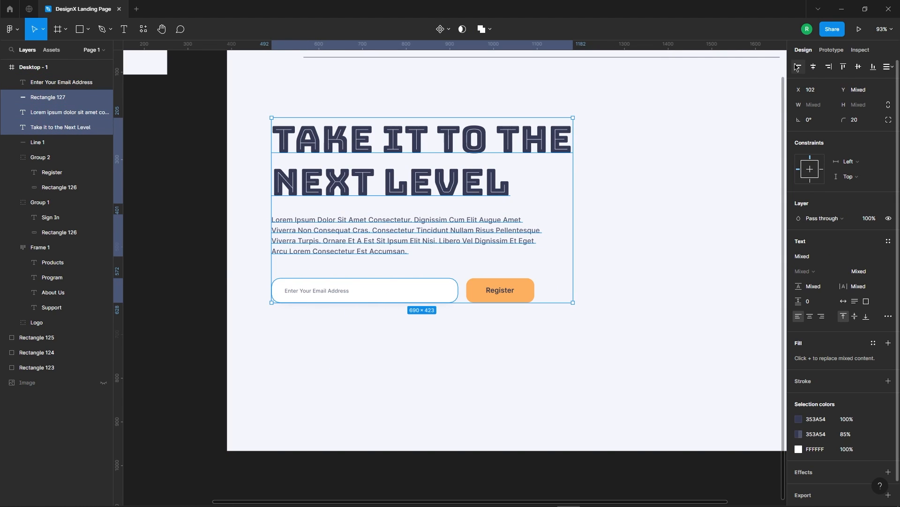
Select all the hero content, including the email field and Register button, and shift it 10 px to the right.
click(356, 336)
scroll(506, 293, down, 5)
drag(360, 175, 648, 408)
key(shift+Left)
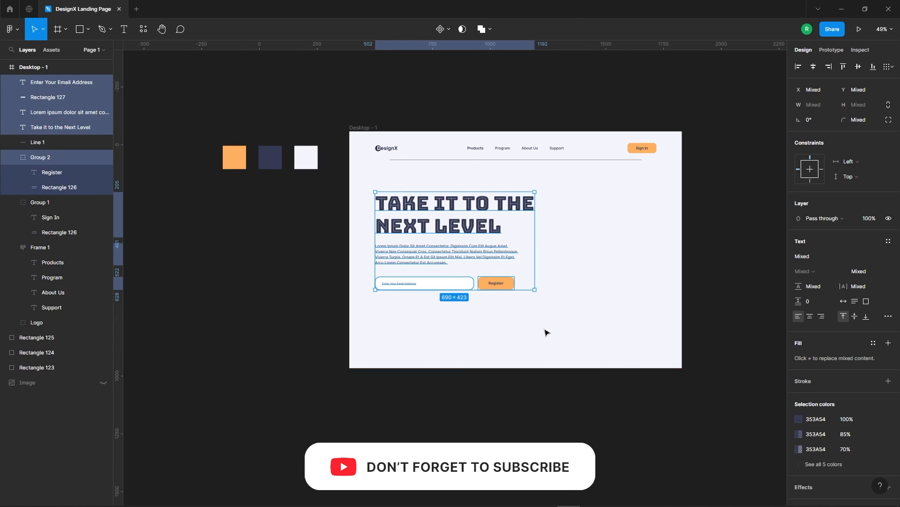
scroll(546, 331, up, 4)
click(447, 352)
Draw a circle in the empty area to the right of the hero text and size it to 413 × 413.
scroll(334, 228, up, 2)
scroll(434, 211, down, 3)
scroll(368, 342, up, 1)
scroll(369, 345, up, 1)
scroll(369, 345, down, 2)
drag(631, 255, 551, 271)
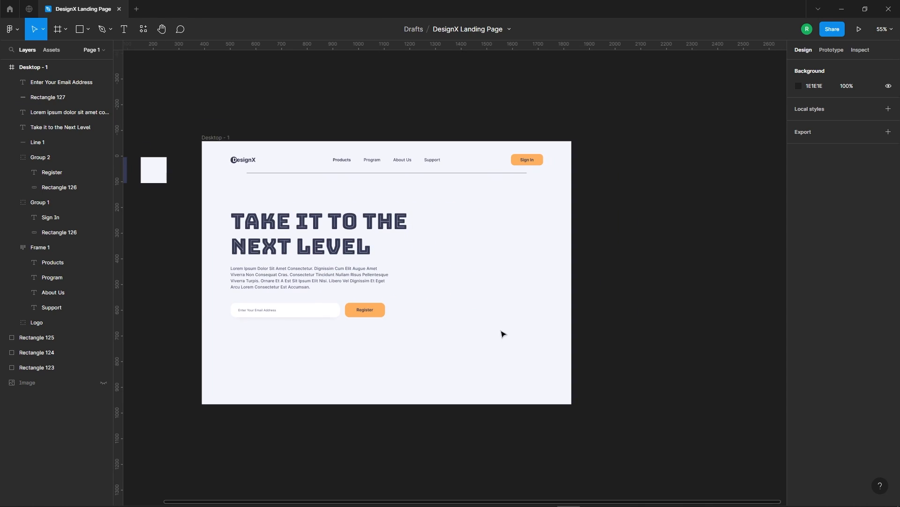
click(88, 29)
click(54, 84)
drag(449, 219, 552, 322)
key(Up)
key(Up)
key(Up)
key(Up)
key(Up)
key(Up)
key(Up)
key(Up)
key(Up)
key(Up)
key(Up)
key(Up)
key(Up)
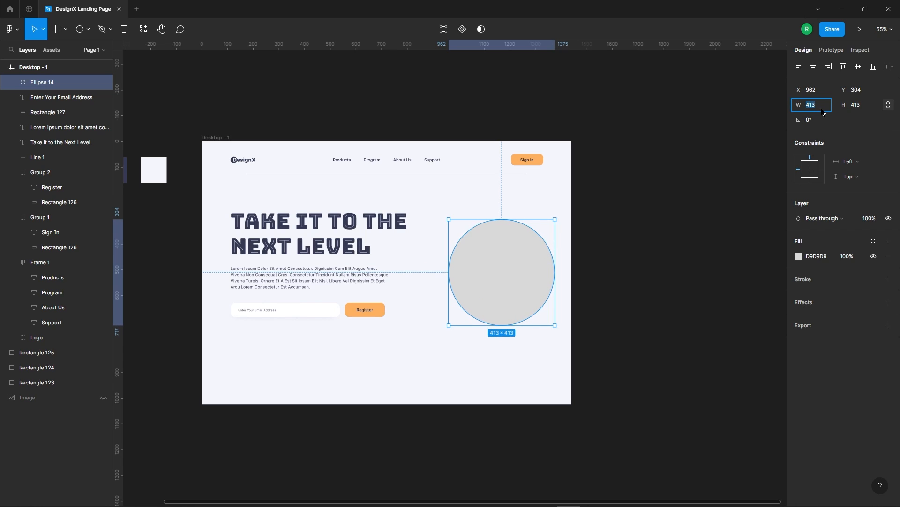
Move the grey circle to X 911, Y 276.
scroll(503, 305, down, 3)
scroll(502, 305, up, 5)
drag(561, 260, 548, 252)
key(Left)
key(Left)
key(Left)
key(Left)
key(Left)
key(Left)
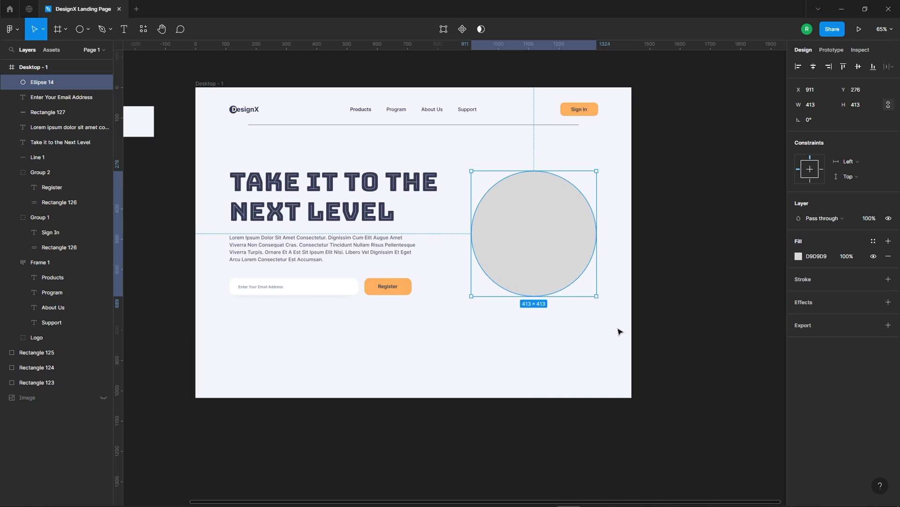
Fill the grey circle with the Register button's orange, FEB05F.
click(798, 261)
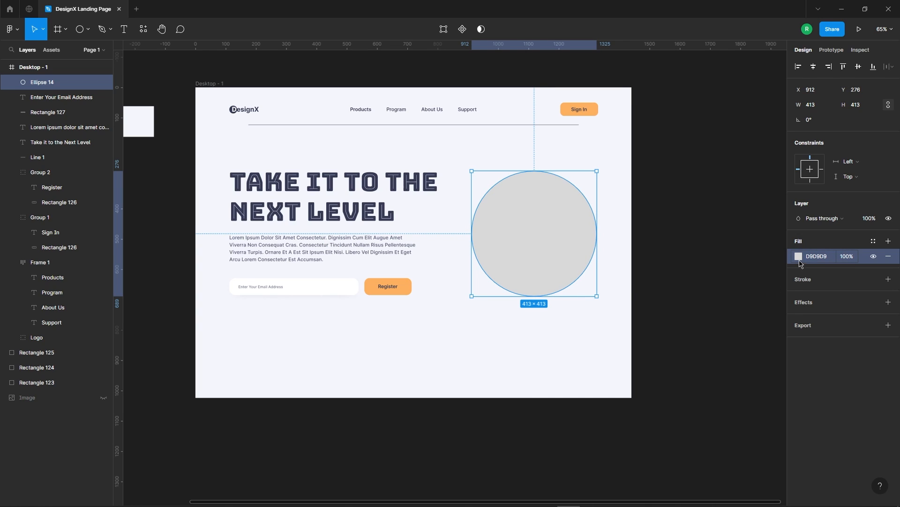
click(799, 261)
click(688, 398)
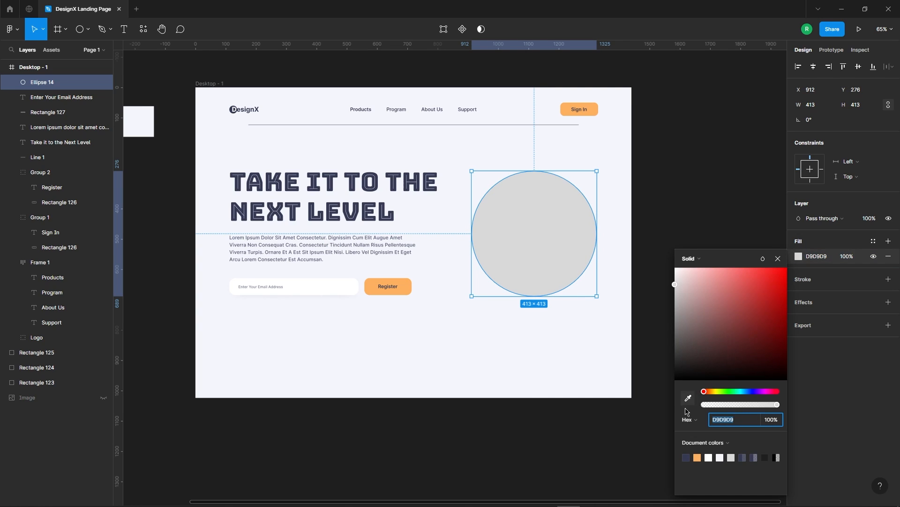
click(408, 285)
Change the circle's fill to a radial gradient with both stops FEB05F at 100% opacity.
click(690, 258)
click(700, 270)
click(693, 228)
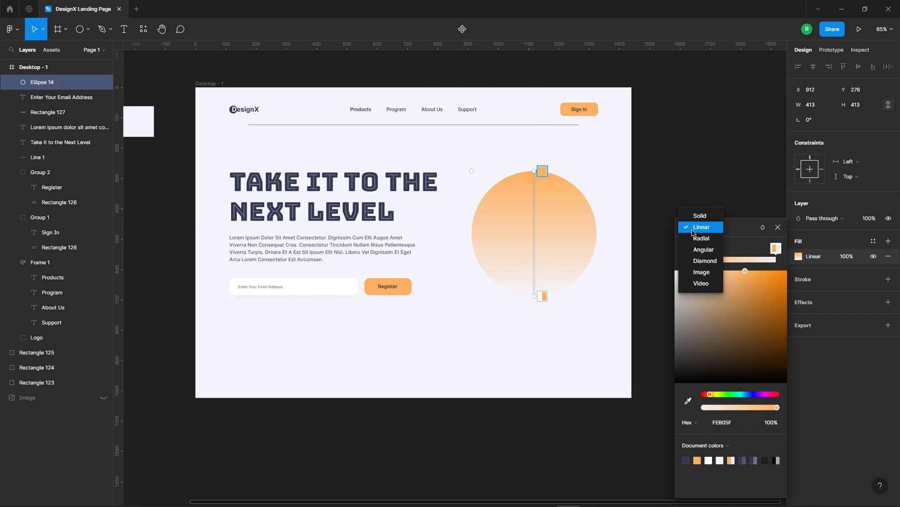
click(695, 238)
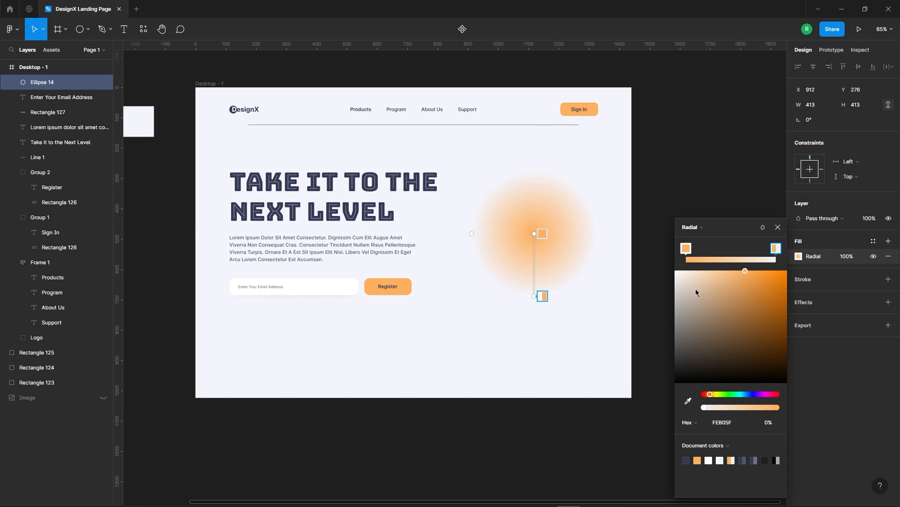
click(689, 399)
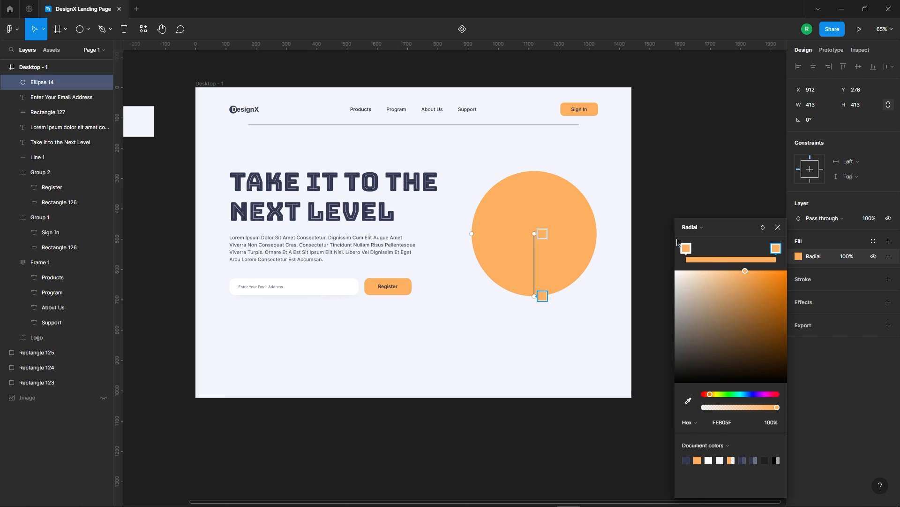
Set the gradient's centre stop to FED15F and swing its end handle to the circle's lower-right edge.
drag(775, 248, 738, 249)
drag(710, 397, 714, 396)
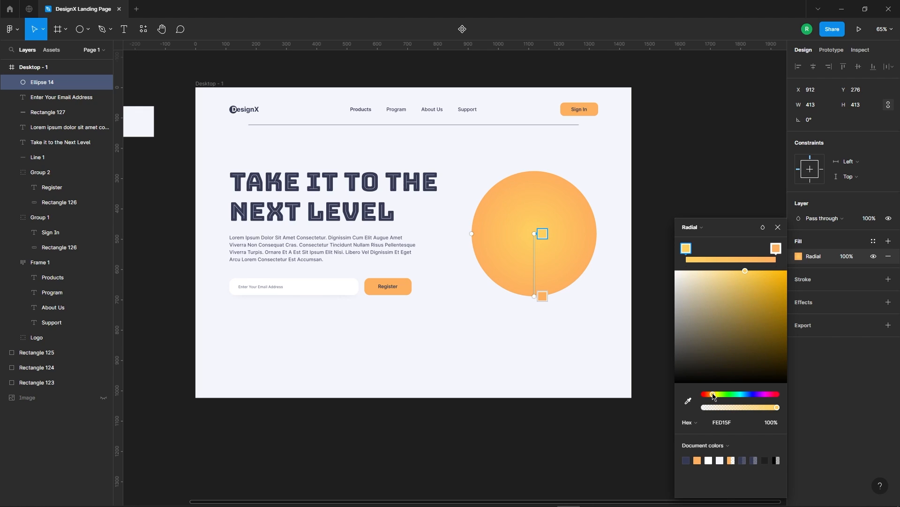
scroll(538, 240, up, 5)
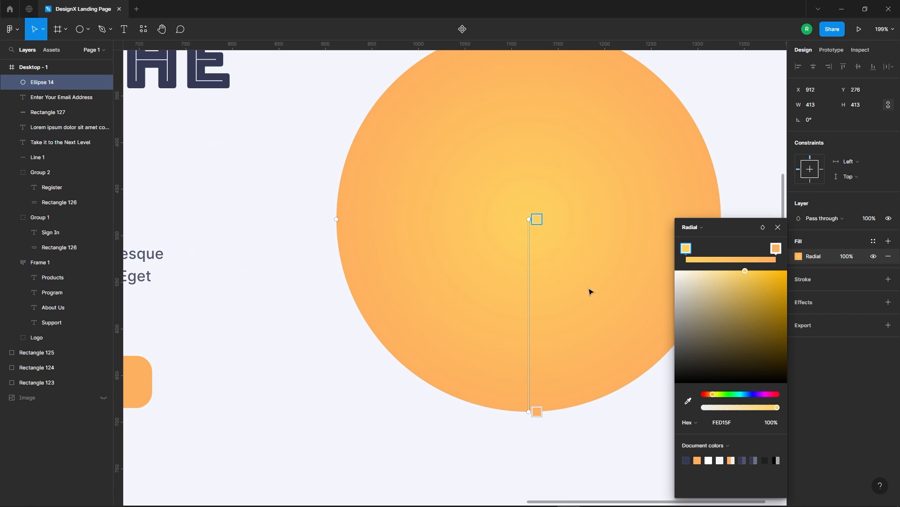
drag(532, 416, 486, 466)
scroll(416, 249, down, 4)
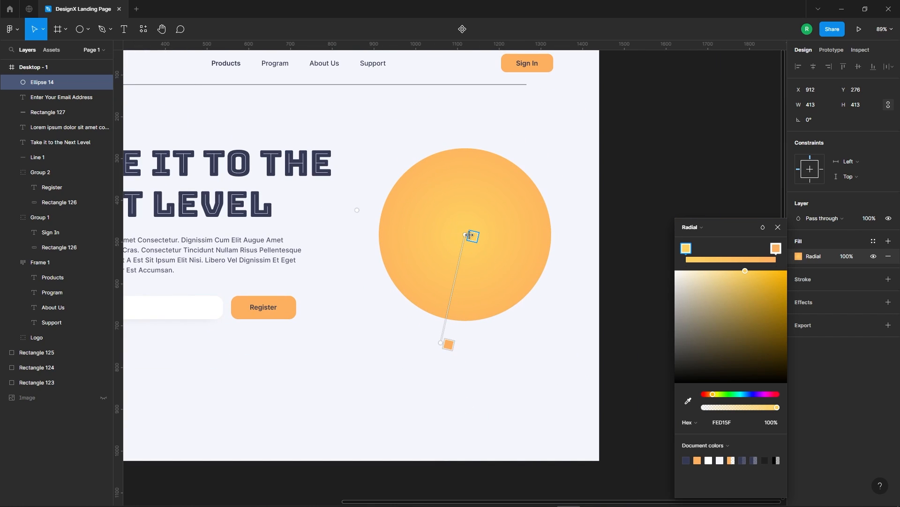
drag(445, 345, 539, 291)
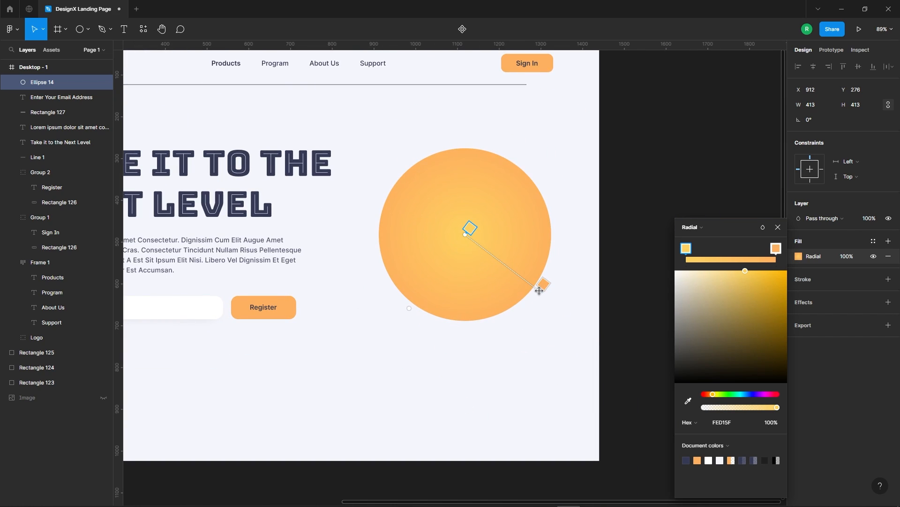
drag(711, 396, 714, 396)
click(779, 227)
click(689, 199)
Unhide the character image and place it over the orange circle at X 764, Y 174.
scroll(484, 149, down, 5)
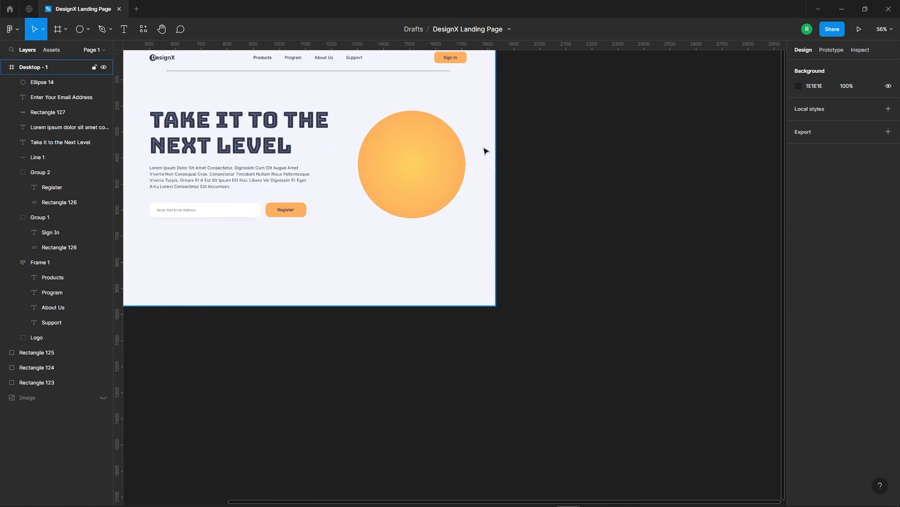
scroll(563, 197, up, 1)
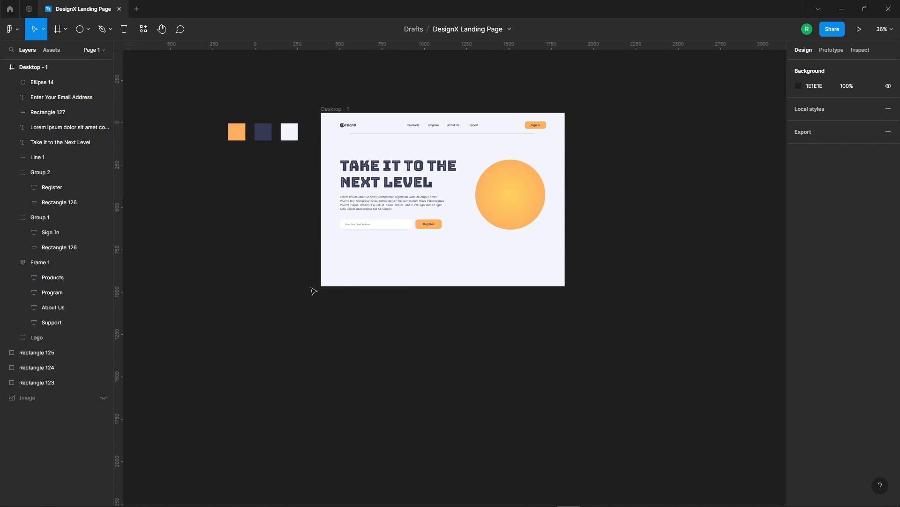
click(103, 397)
drag(240, 93, 503, 169)
scroll(534, 177, up, 5)
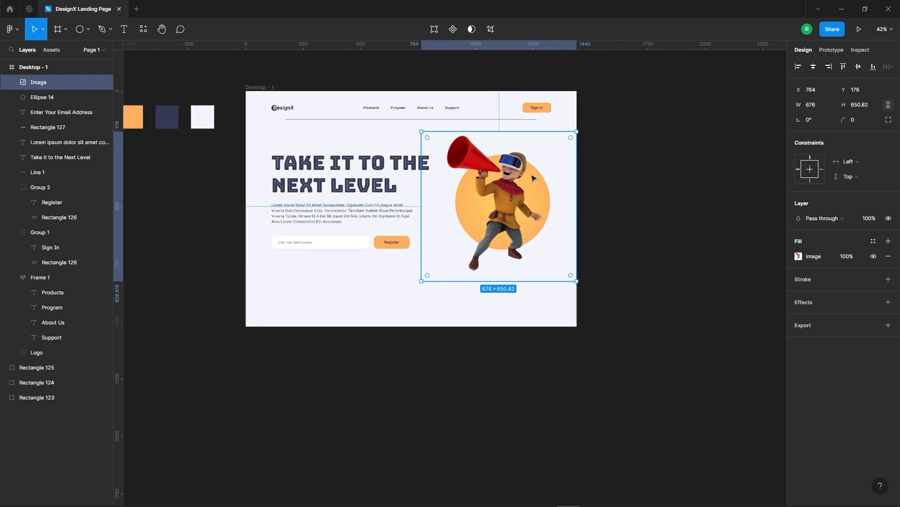
key(Up)
key(Up)
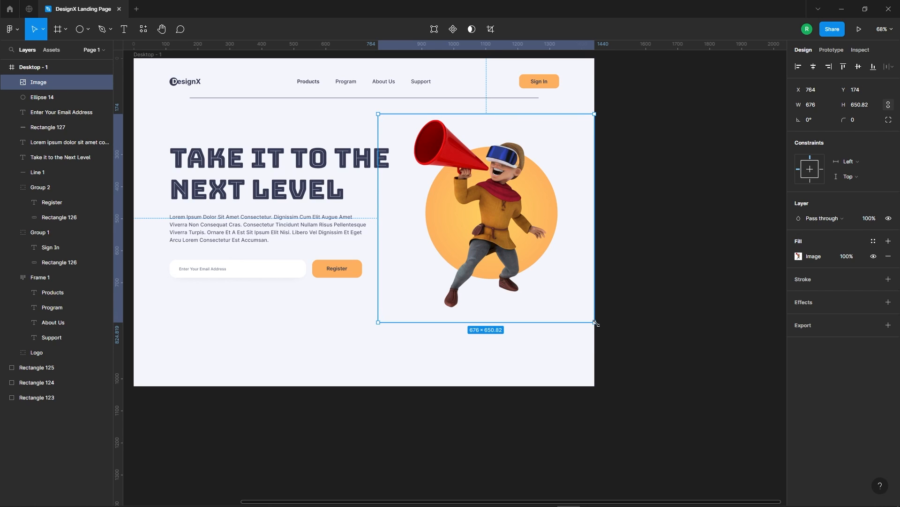
Enlarge the character image to 708 × 681 and position it at X 774, Y 157.
drag(596, 324, 601, 324)
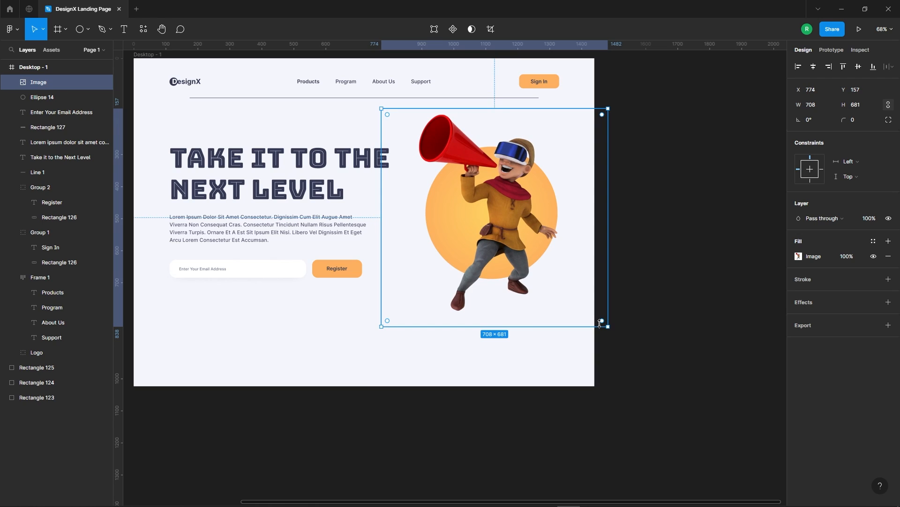
scroll(602, 325, up, 1)
click(682, 207)
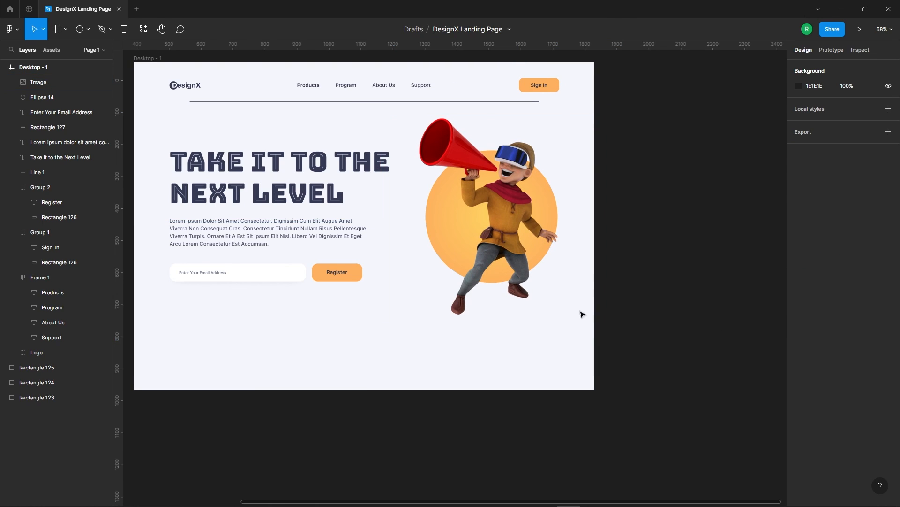
Scatter five small grey circles of varying sizes, the smallest 7 × 7, around the character and the orange circle.
scroll(663, 213, down, 3)
key(o)
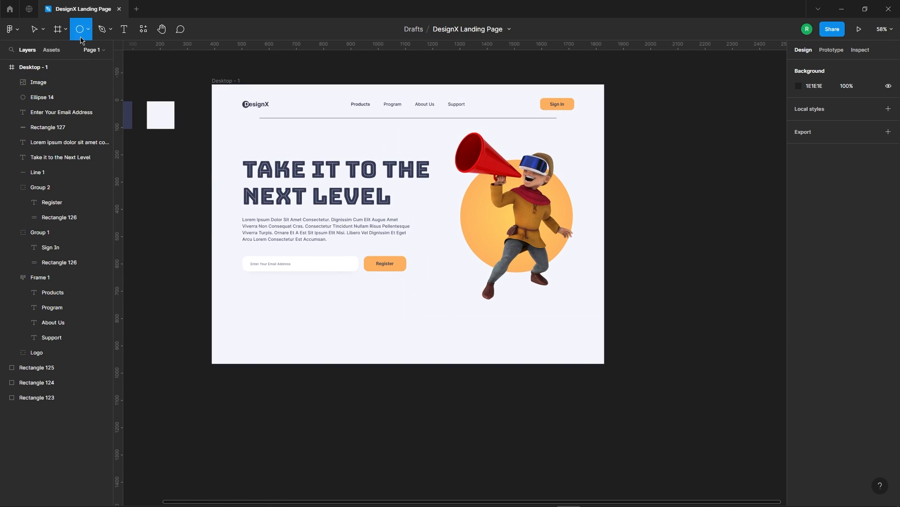
scroll(370, 232, up, 3)
mouse_move(452, 236)
mouse_down()
mouse_move(469, 254)
mouse_move(657, 285)
mouse_move(513, 280)
mouse_move(515, 291)
mouse_move(466, 227)
mouse_move(512, 188)
mouse_move(640, 142)
mouse_move(625, 143)
mouse_move(645, 191)
mouse_move(662, 190)
mouse_move(627, 209)
mouse_move(635, 217)
mouse_up()
scroll(513, 281, up, 5)
scroll(500, 276, down, 5)
scroll(641, 142, up, 5)
scroll(667, 189, up, 6)
key(alt)
scroll(622, 167, down, 10)
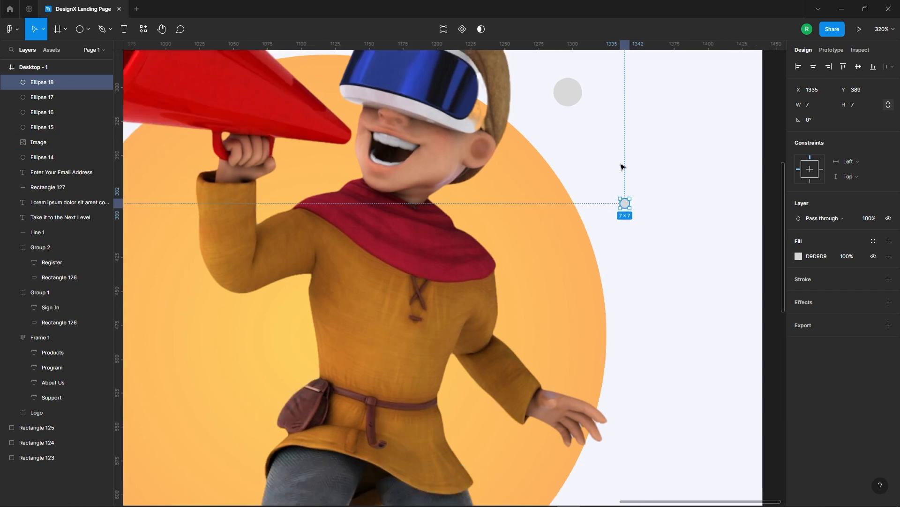
scroll(503, 187, up, 1)
drag(650, 179, 399, 167)
scroll(466, 170, up, 8)
scroll(382, 153, down, 9)
Select all five small grey circles and fill them with the Register button's orange, FEB05F.
click(535, 342)
click(386, 153)
shift+click(543, 128)
click(671, 155)
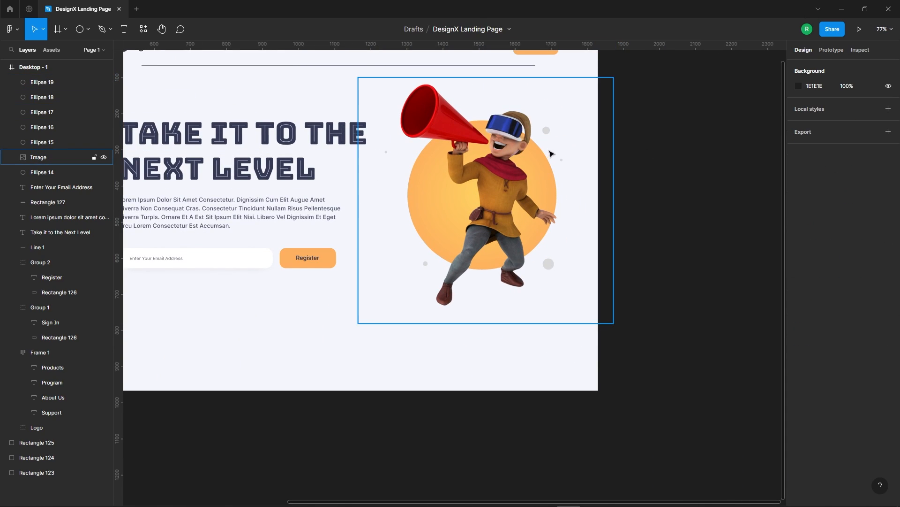
click(547, 131)
shift+click(386, 152)
shift+click(425, 264)
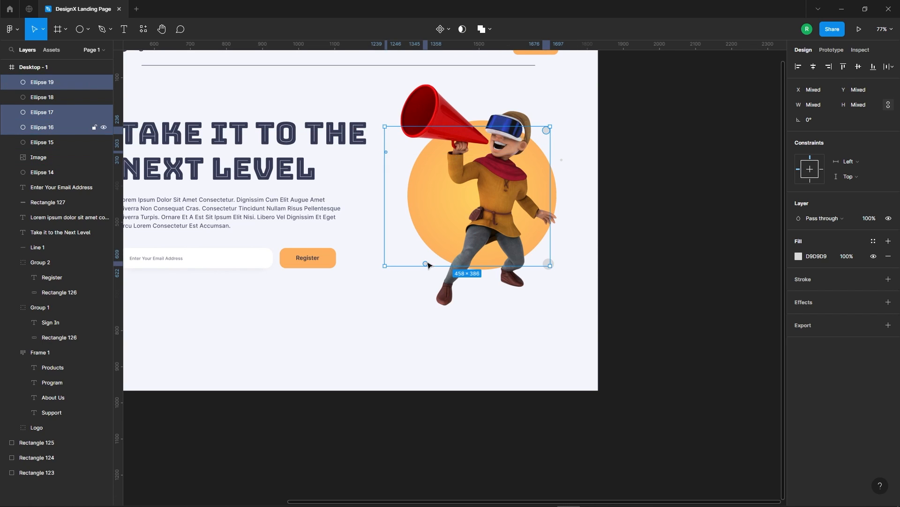
shift+click(548, 264)
shift+click(563, 161)
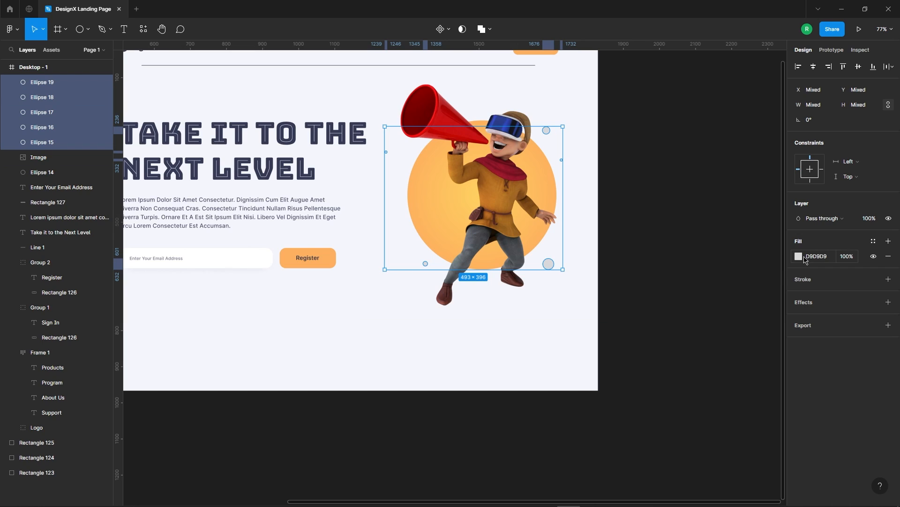
click(803, 257)
click(688, 398)
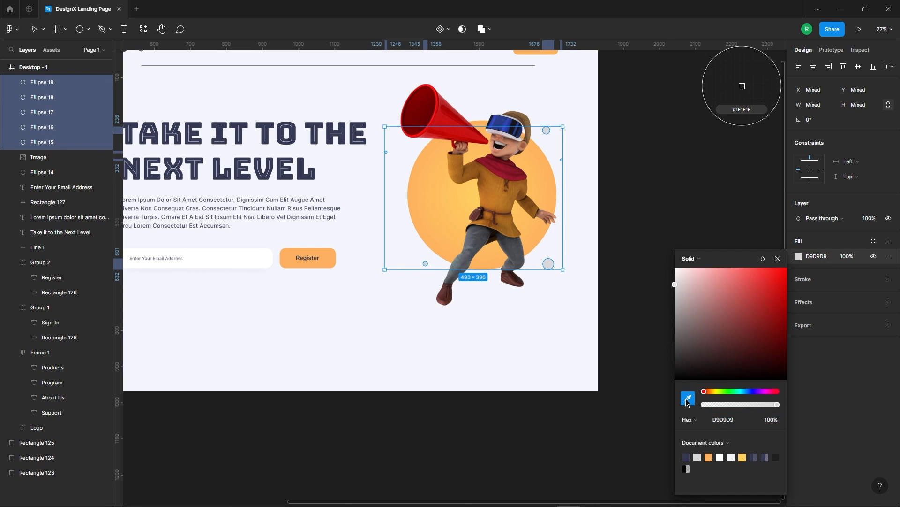
click(323, 258)
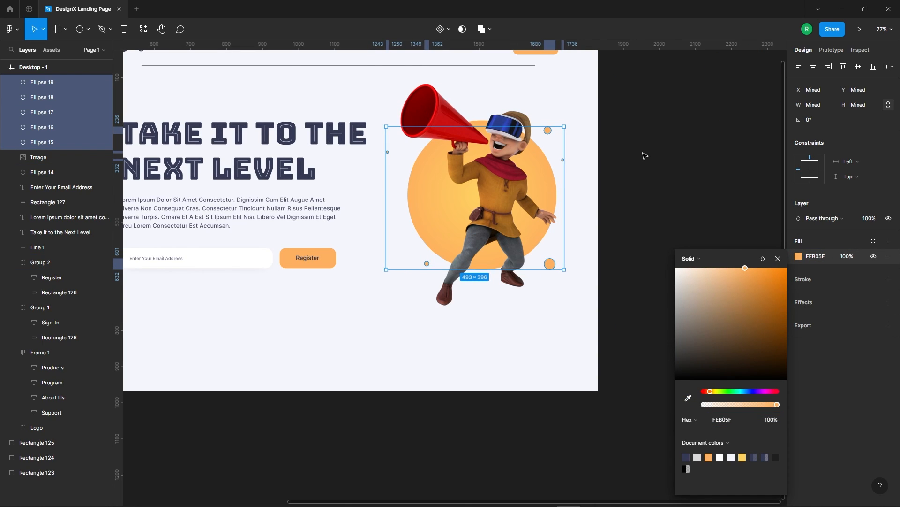
click(645, 156)
Enlarge and shift the small dot between the headline and the orange circle, and add a tiny duplicate below it.
drag(386, 153, 396, 156)
mouse_move(397, 154)
alt+mouse_down()
mouse_move(390, 189)
mouse_move(398, 204)
mouse_move(395, 155)
mouse_move(399, 167)
alt+mouse_up()
scroll(392, 151, up, 8)
scroll(409, 147, down, 8)
key(Escape)
scroll(444, 177, down, 5)
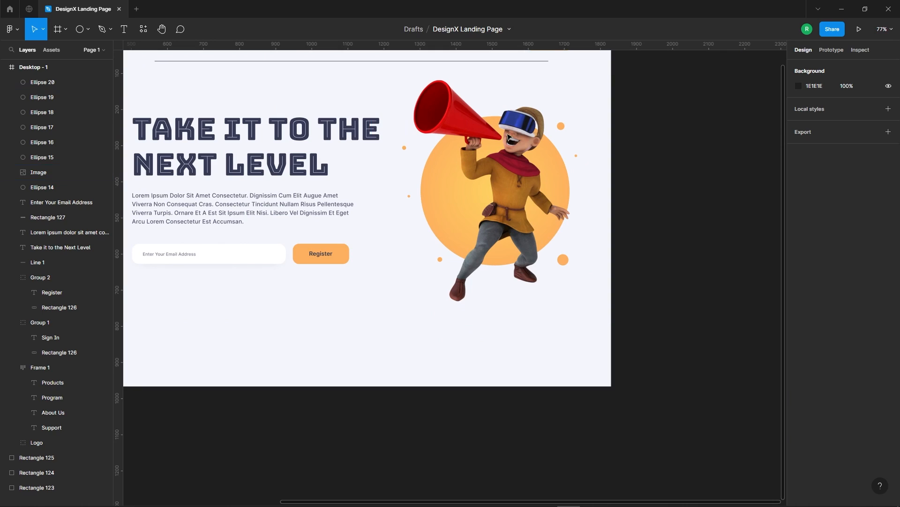
Open the Community file "50+ Hand Drawn Doodles | BRIX Templates" in Figma and switch to its Design page.
scroll(586, 235, down, 2)
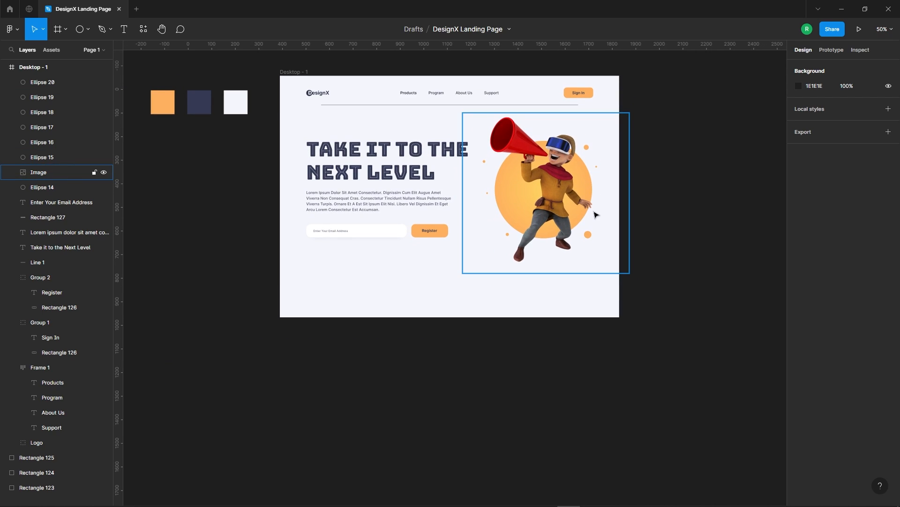
scroll(649, 255, up, 3)
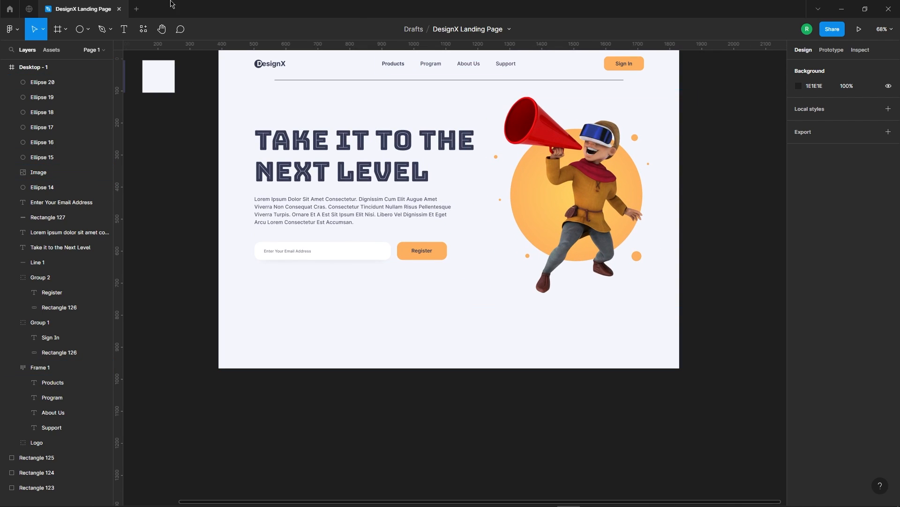
click(29, 10)
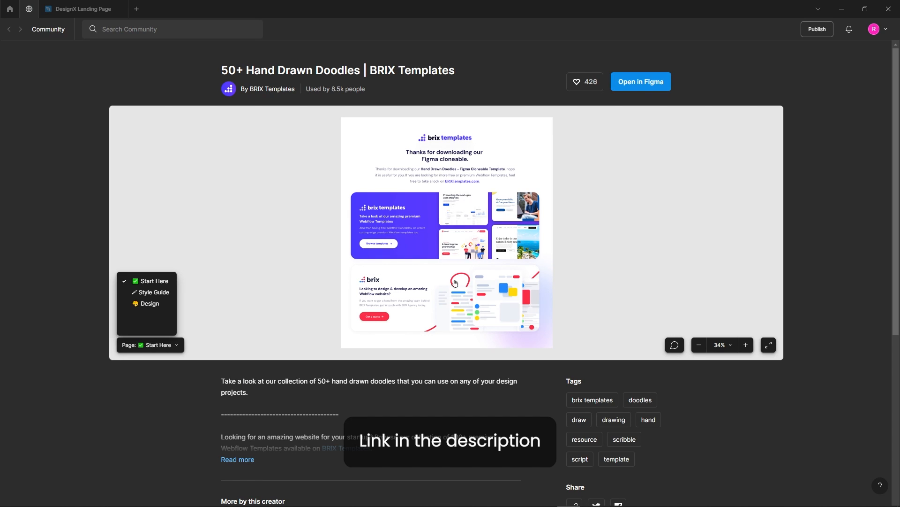
click(626, 84)
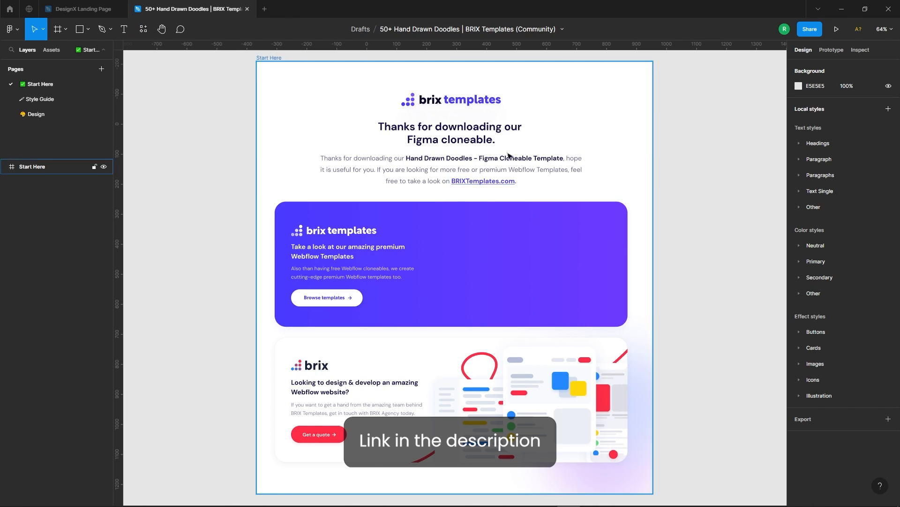
click(36, 115)
Copy the two-sided short-stroke doodle from the Highlights frame and paste it into the DesignX Landing Page file.
scroll(444, 137, down, 3)
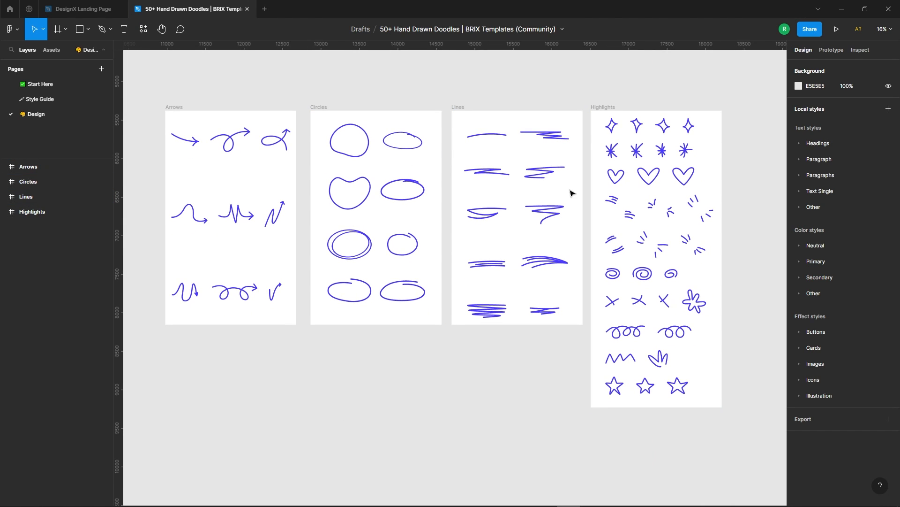
scroll(416, 212, down, 3)
scroll(670, 213, up, 5)
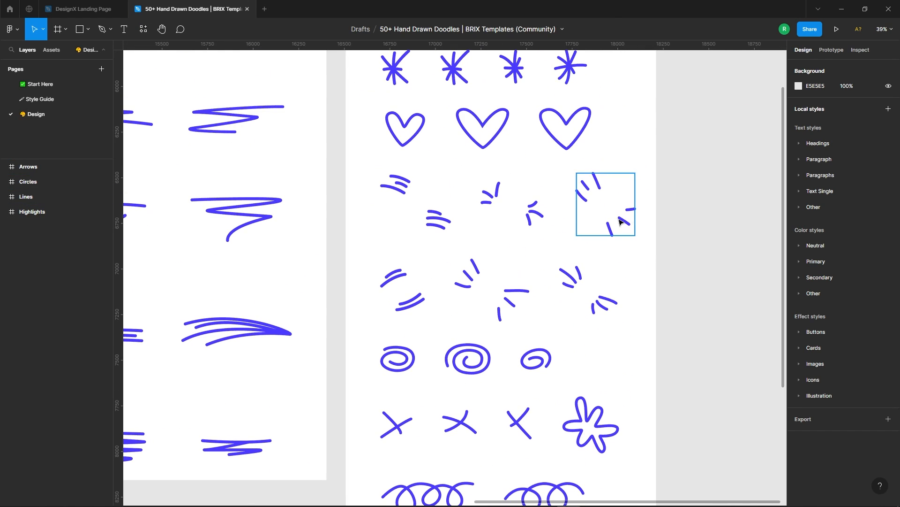
click(632, 212)
right_click(631, 210)
key(Escape)
click(87, 5)
right_click(436, 332)
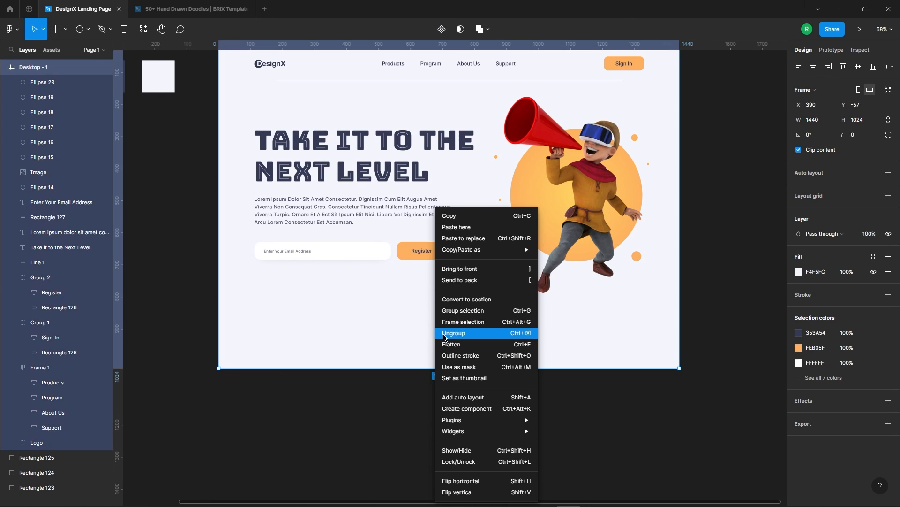
click(451, 226)
Move the pasted doodle onto the empty canvas beside the desktop frame and ungroup it.
scroll(459, 318, down, 2)
mouse_move(467, 344)
mouse_down()
mouse_move(698, 238)
mouse_move(690, 249)
mouse_up()
click(724, 257)
scroll(724, 256, up, 2)
right_click(668, 257)
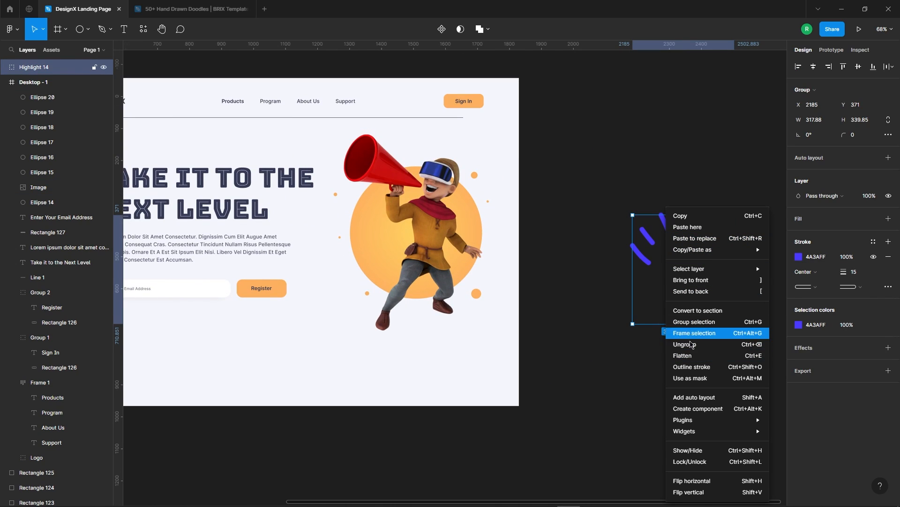
click(685, 342)
Move the doodle's lower three strokes to the megaphone and arrange them fanning out from its open end.
drag(741, 254, 678, 368)
drag(715, 298, 356, 160)
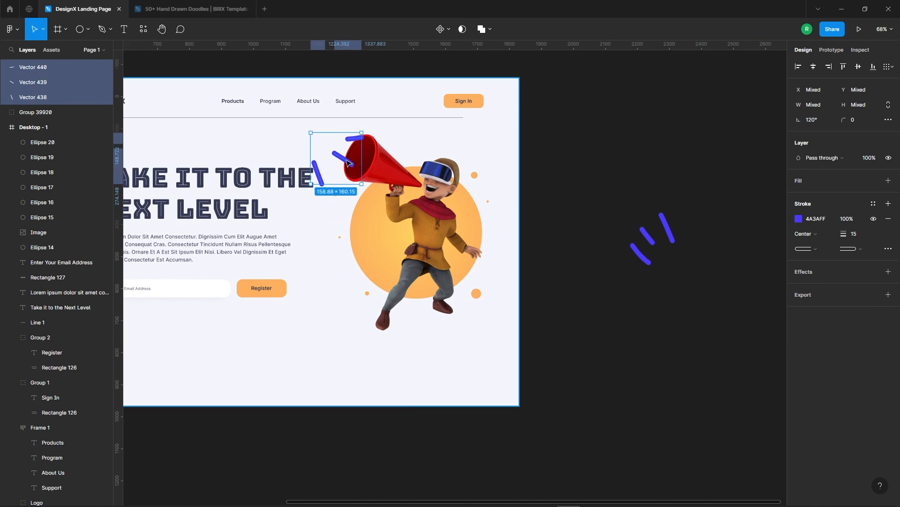
scroll(300, 215, up, 3)
mouse_move(299, 214)
mouse_down()
mouse_move(350, 194)
mouse_move(390, 224)
mouse_move(396, 267)
mouse_up()
scroll(342, 268, up, 3)
scroll(357, 290, left, 3)
scroll(399, 328, down, 1)
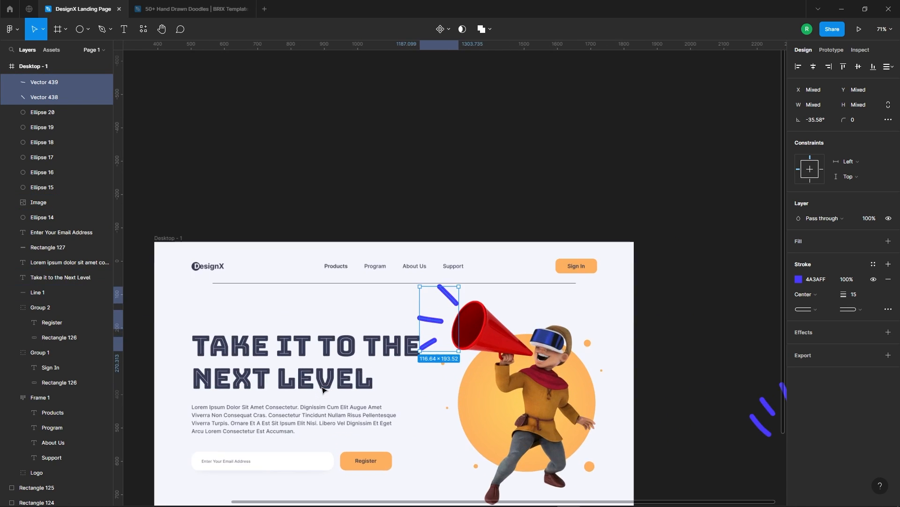
scroll(432, 352, up, 5)
Change the stroke colour of the selected doodle lines to the Register button's orange, FEB05F.
click(798, 279)
scroll(381, 240, down, 3)
click(688, 401)
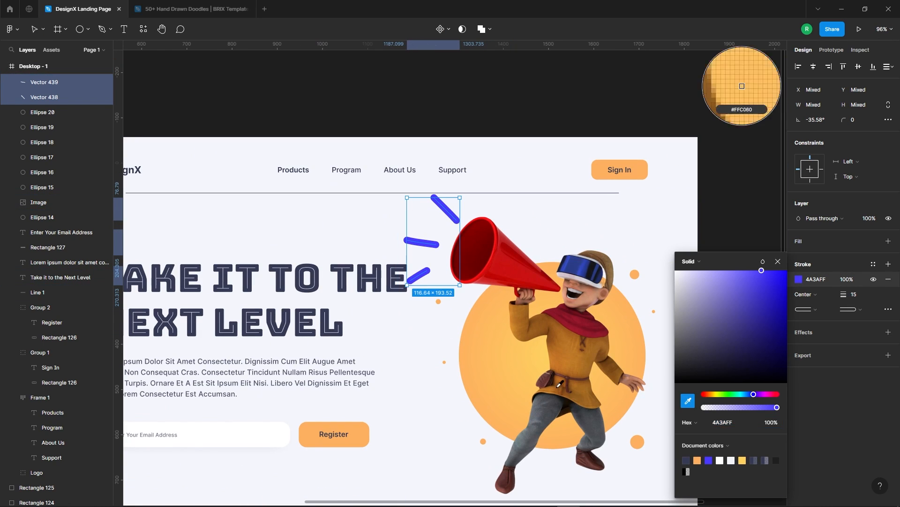
click(358, 432)
Set the three doodle strokes beside the megaphone to width 6 and scale them down to about 89 × 147.
click(524, 194)
click(446, 206)
shift+click(427, 243)
shift+click(425, 277)
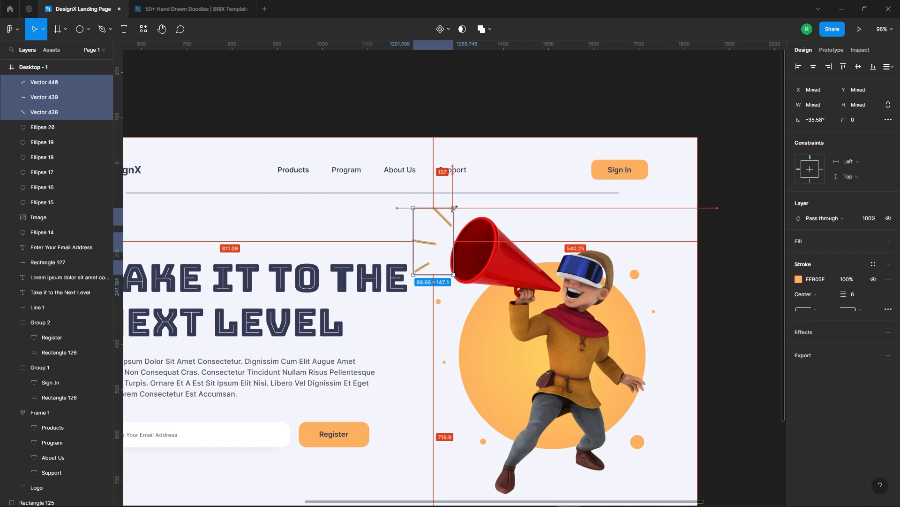
key(Escape)
scroll(402, 248, up, 3)
Reposition the three orange strokes individually so they fan out close to the megaphone's open end.
drag(444, 238, 458, 233)
mouse_move(438, 274)
mouse_down()
mouse_move(456, 264)
mouse_move(454, 272)
mouse_up()
drag(468, 202, 471, 186)
click(461, 236)
mouse_move(462, 238)
mouse_down()
mouse_move(458, 225)
mouse_move(459, 263)
mouse_move(466, 242)
mouse_up()
drag(480, 195, 479, 207)
scroll(439, 158, down, 4)
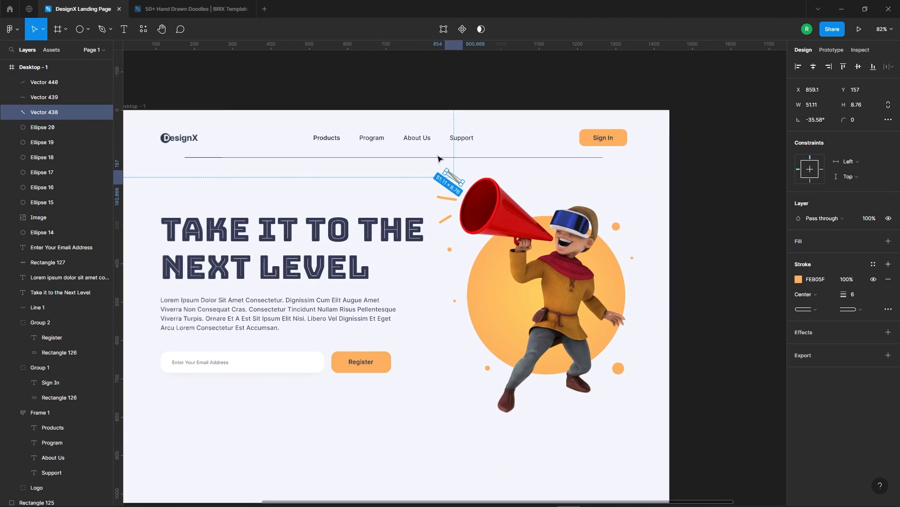
Delete the leftover purple doodle strokes from the empty canvas beside the desktop frame.
click(744, 93)
scroll(560, 299, down, 3)
scroll(673, 167, down, 1)
scroll(203, 203, up, 2)
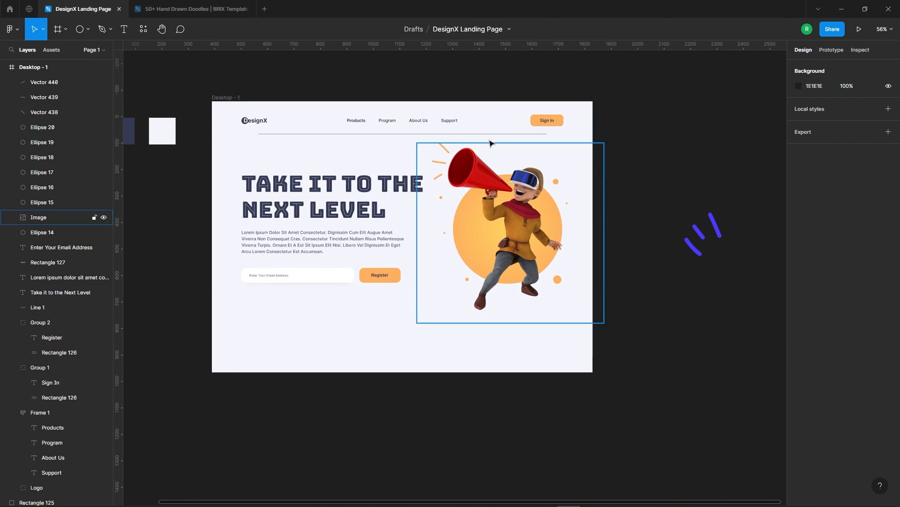
drag(679, 209, 724, 273)
key(Delete)
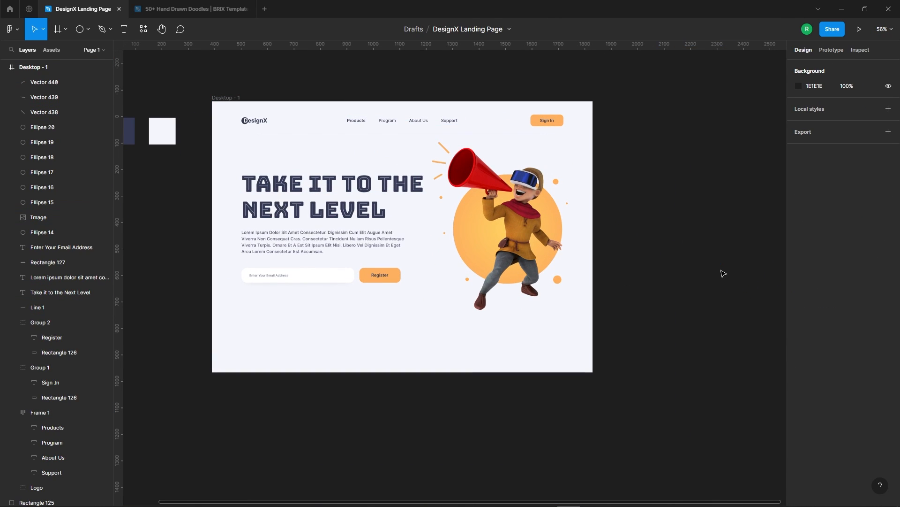
Draw a square about 245 px wide below the email field in the desktop frame.
scroll(721, 272, down, 1)
scroll(331, 293, up, 3)
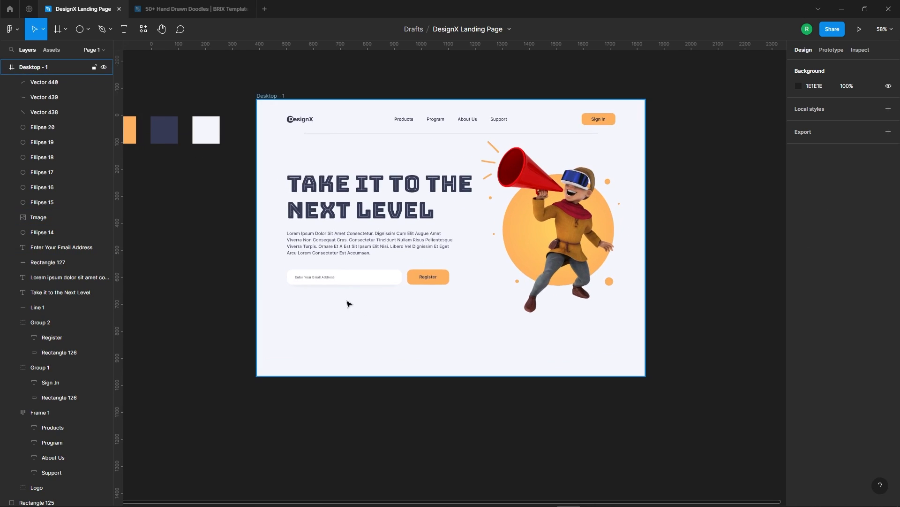
scroll(367, 308, down, 2)
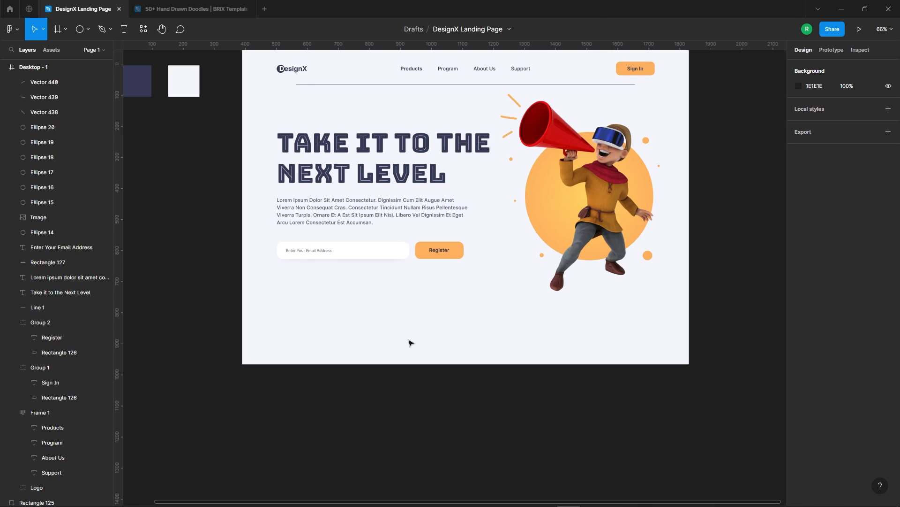
click(87, 29)
click(70, 50)
drag(333, 280, 410, 341)
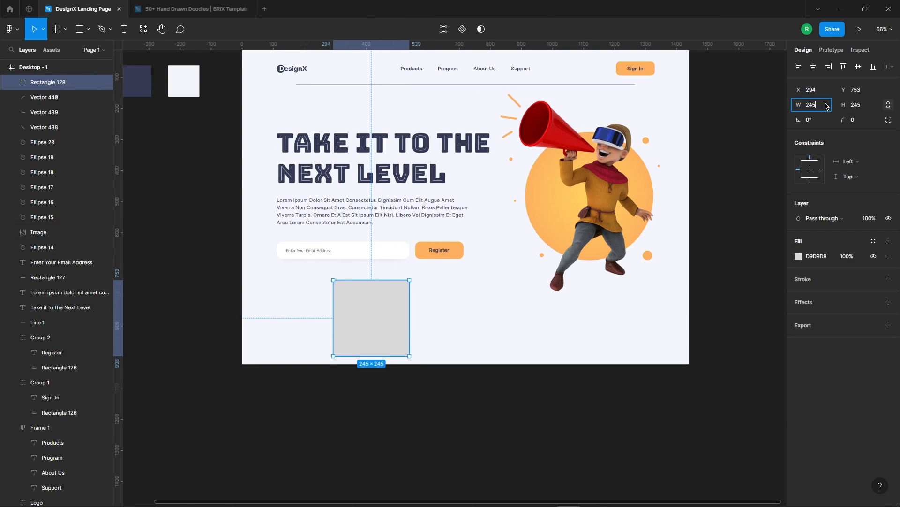
Resize the new shape to 240 × 183 and move it closer to the frame's lower-left corner.
key(Down)
key(Down)
key(Down)
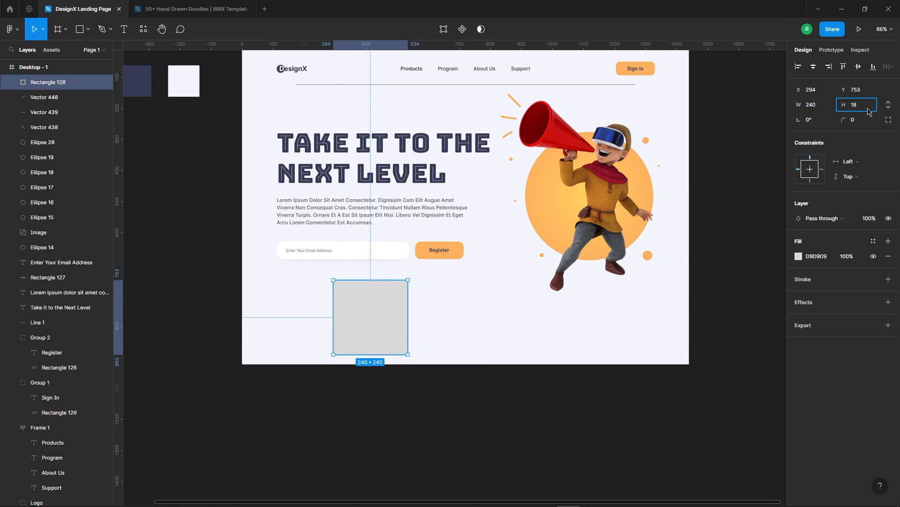
key(Return)
scroll(254, 317, up, 3)
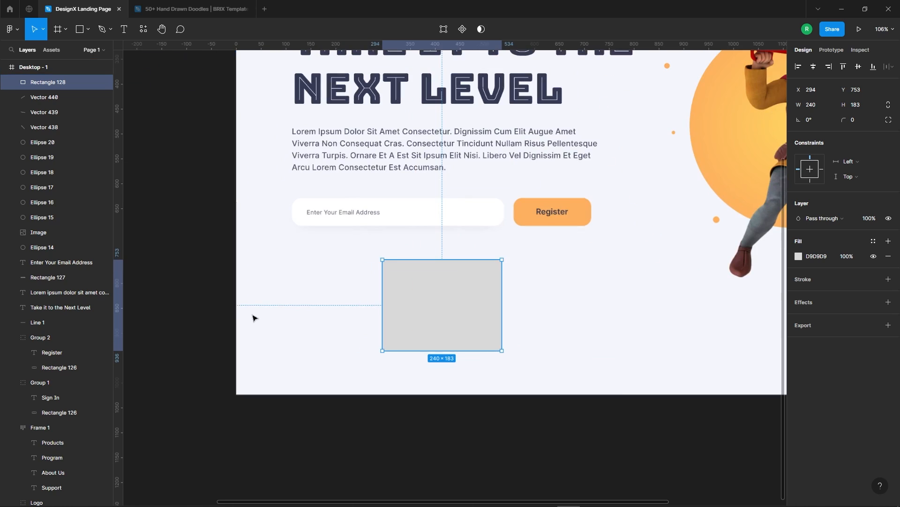
drag(460, 327, 410, 346)
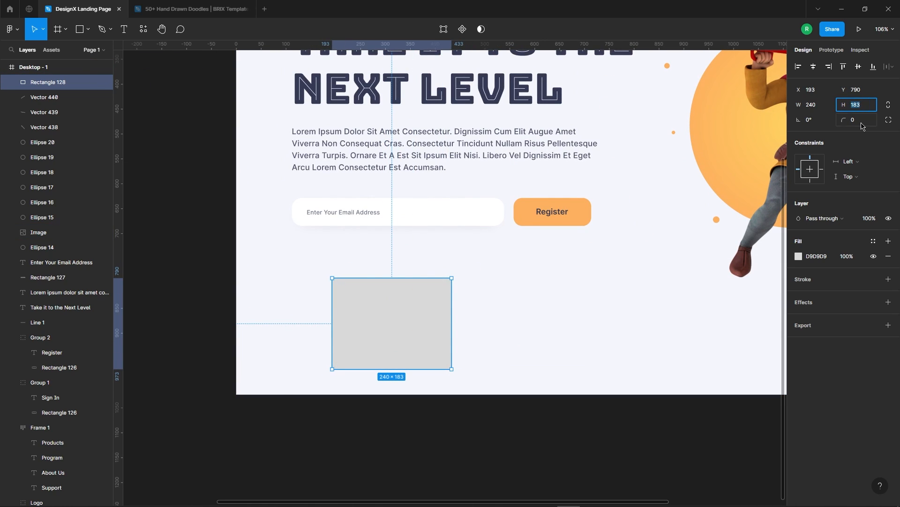
Round the rectangle's corners with radius 25 and fill it with white, FFFFFF.
key(Return)
key(Escape)
click(394, 335)
click(799, 256)
drag(743, 299, 631, 222)
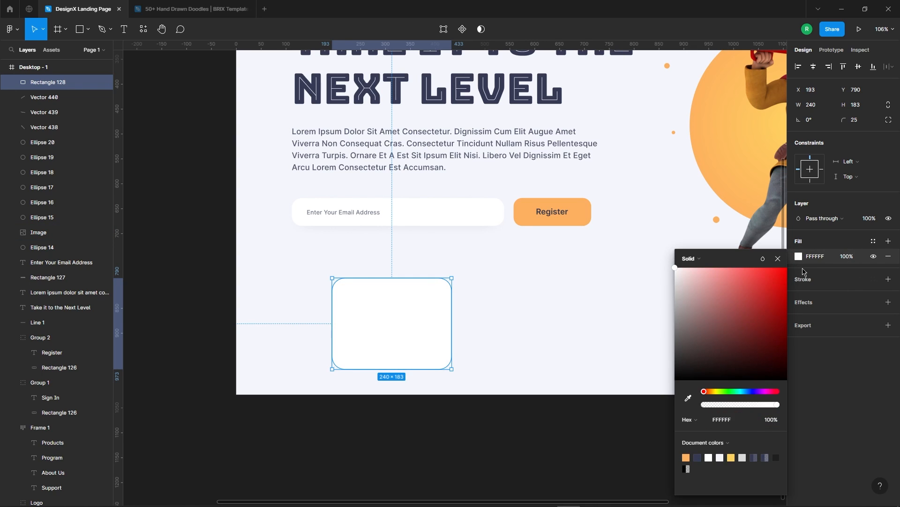
click(779, 258)
Duplicate the white card and place the copy beside it at the same height.
click(472, 317)
click(447, 324)
alt+drag(448, 327, 513, 324)
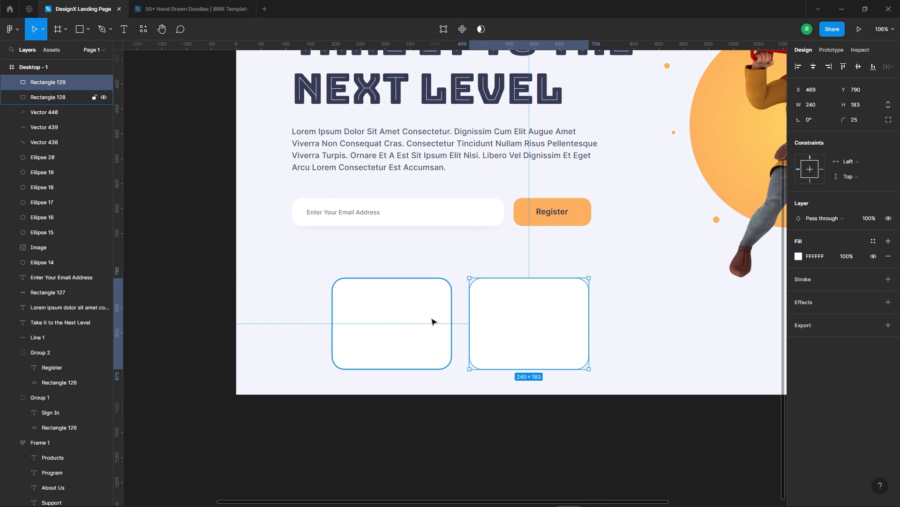
Fill the original card with the Register button's orange, FEB05F.
click(798, 256)
click(684, 396)
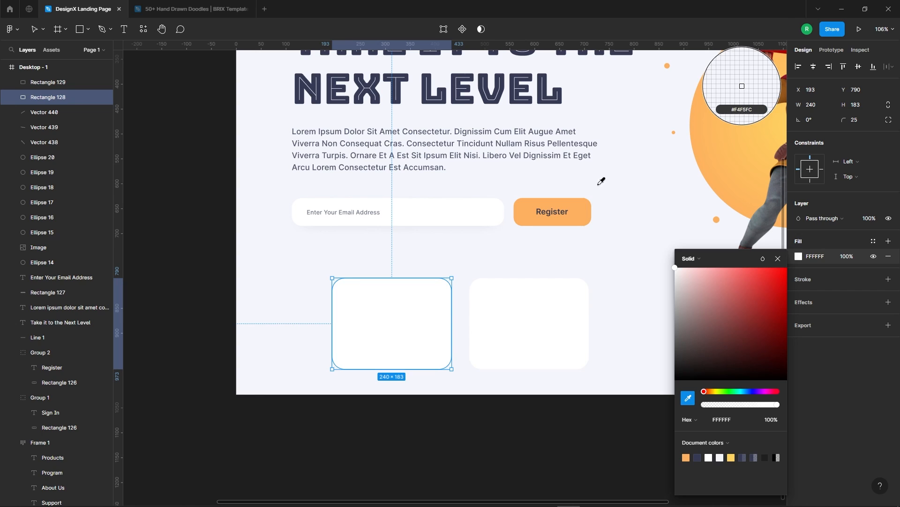
click(741, 85)
click(592, 272)
Lay the white card over the orange one, slightly lower, and stretch the orange card's height to 190.
drag(552, 334, 414, 337)
scroll(414, 338, up, 3)
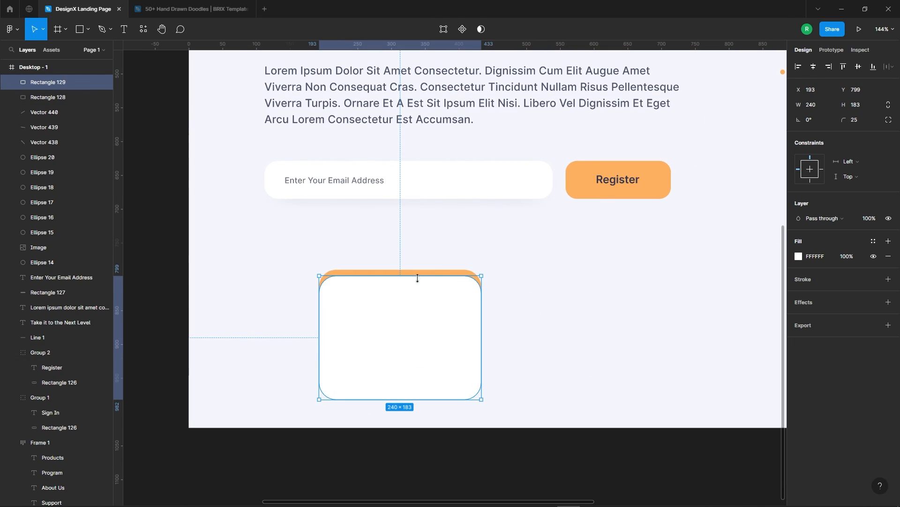
click(440, 271)
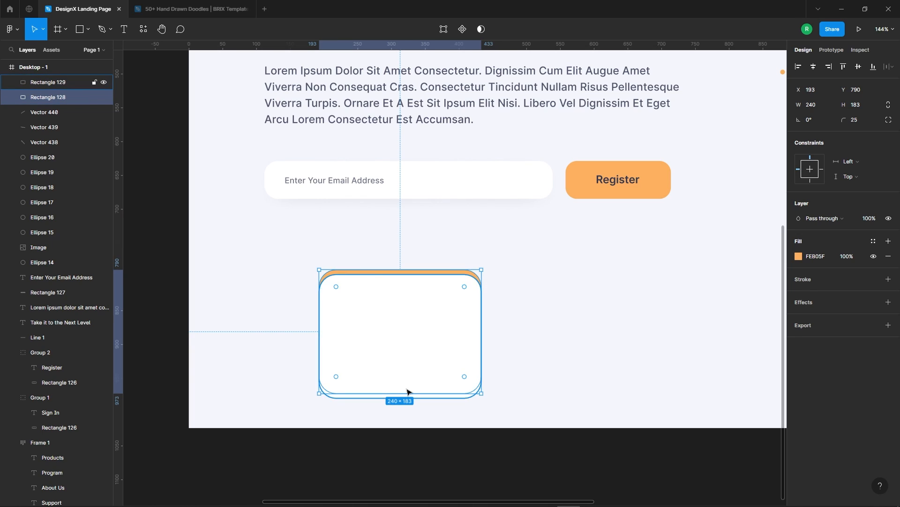
drag(405, 393, 406, 397)
click(592, 387)
drag(285, 261, 531, 397)
click(565, 311)
Add a soft drop shadow to the orange card with Y offset 6, blur 37 and reduced opacity.
scroll(441, 284, down, 3)
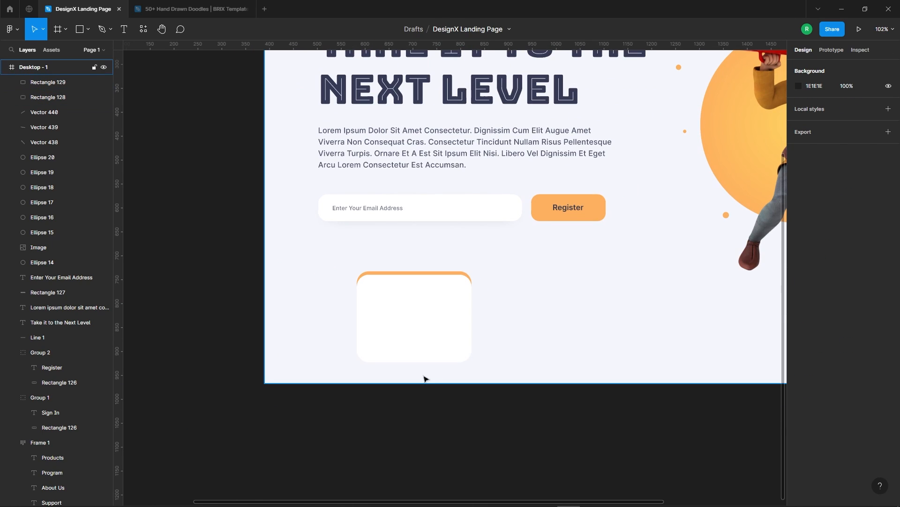
click(453, 273)
click(804, 303)
click(799, 317)
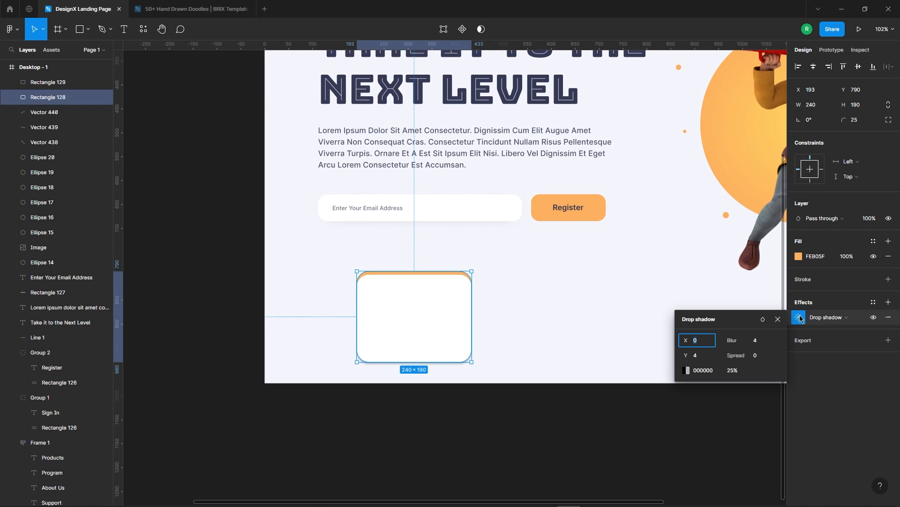
text(37)
click(705, 357)
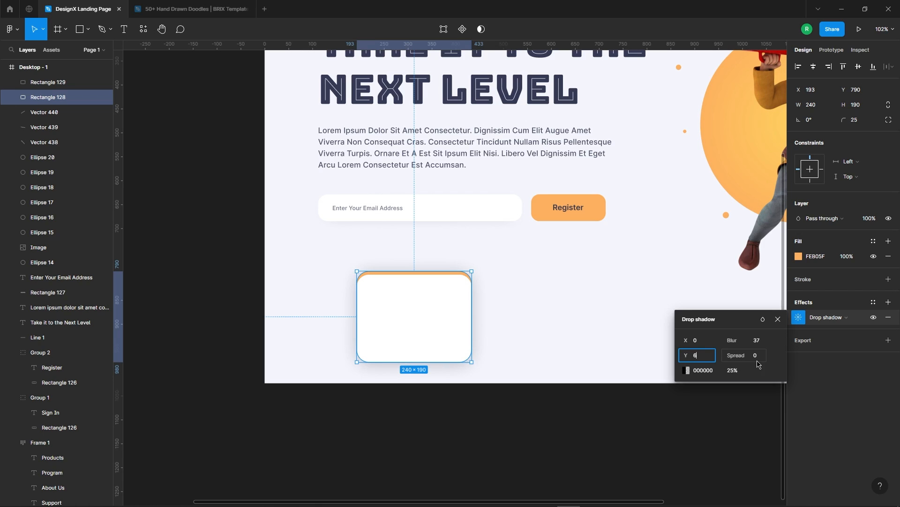
click(550, 373)
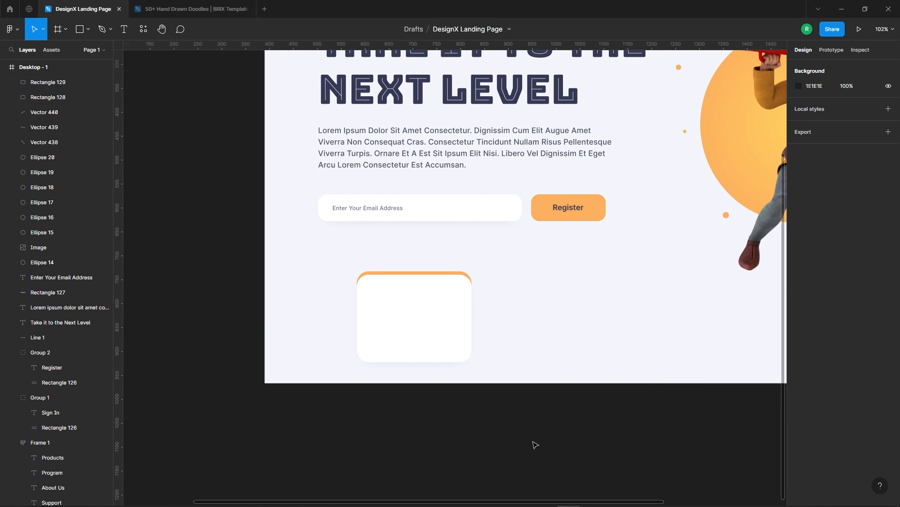
drag(345, 252, 512, 345)
scroll(371, 297, down, 3)
scroll(371, 296, up, 2)
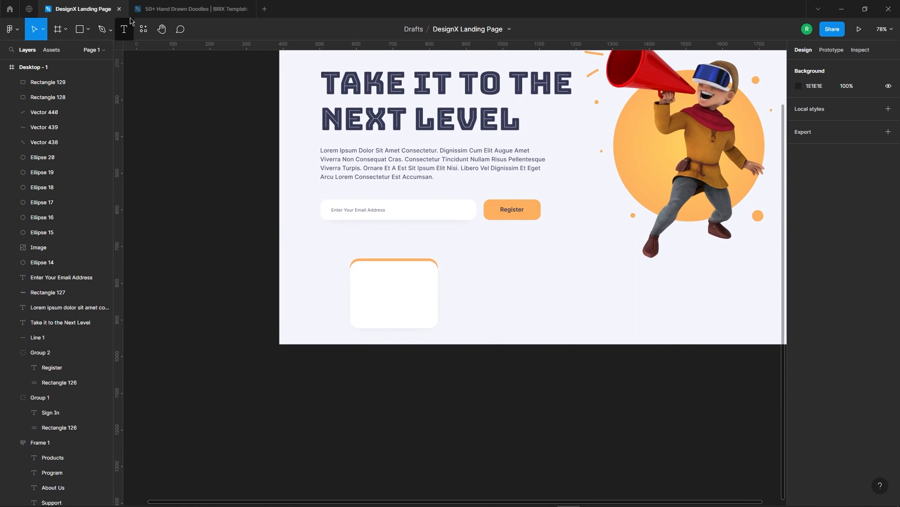
click(396, 301)
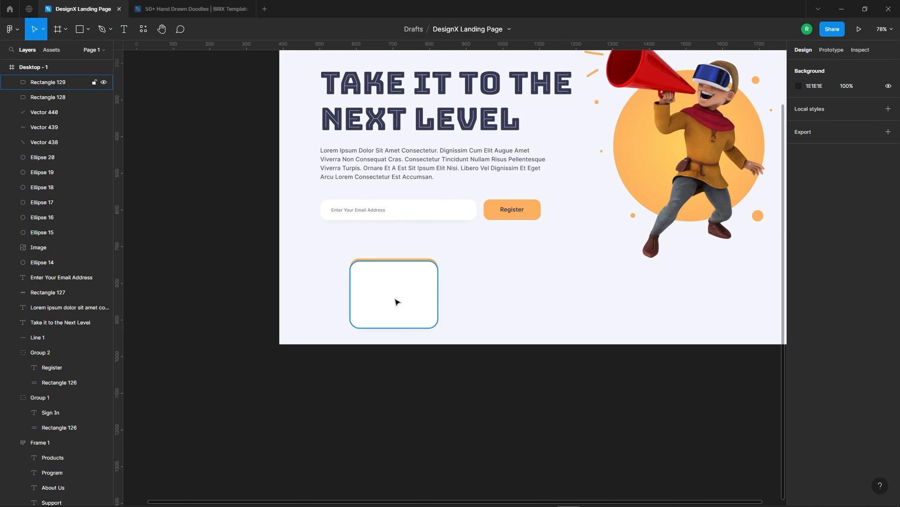
scroll(394, 276, up, 2)
key(Escape)
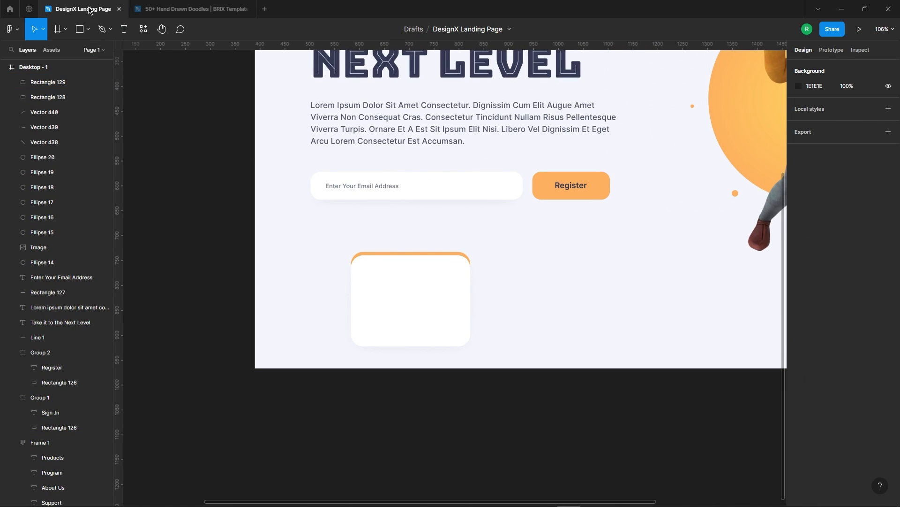
Add the text "Branding" in Inter size 18 inside the white card.
click(132, 31)
click(406, 279)
click(827, 264)
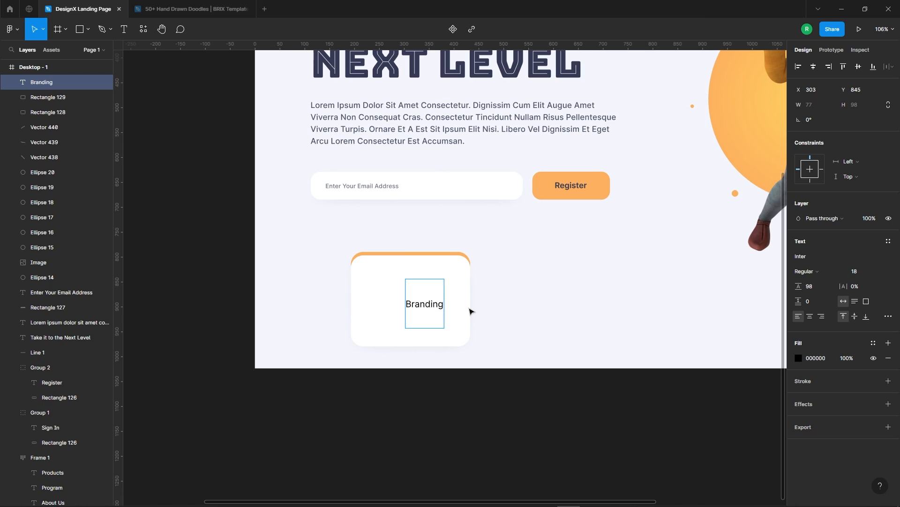
key(Escape)
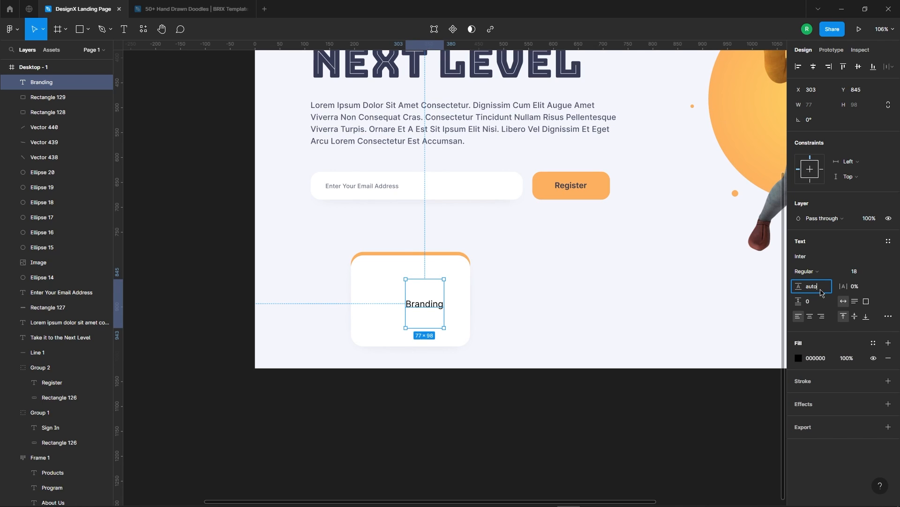
Set the Branding text's line height to Auto and its weight to Bold.
key(Return)
click(817, 276)
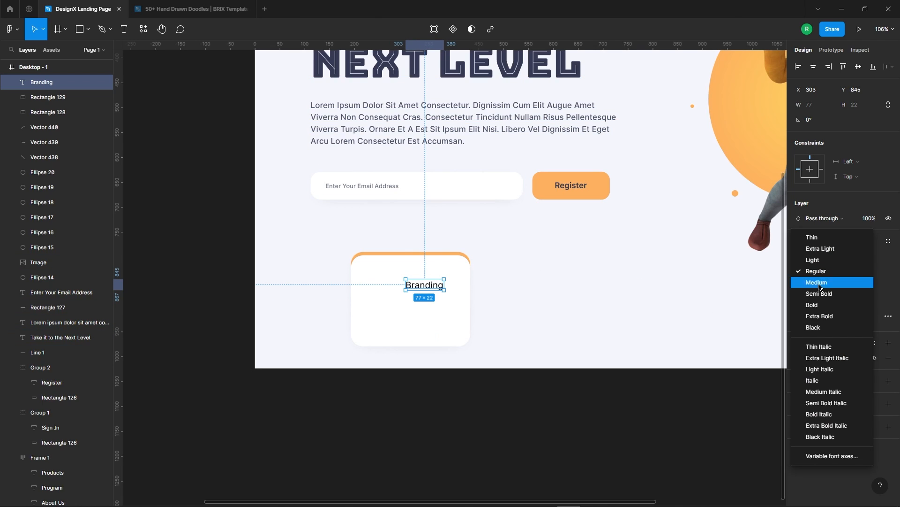
click(824, 308)
click(586, 321)
Centre the Branding heading horizontally near the upper edge of the white card.
scroll(253, 289, up, 3)
drag(499, 294, 478, 276)
key(Down)
key(Down)
key(Down)
key(Down)
key(Down)
key(Down)
key(Down)
key(Down)
key(Down)
key(Up)
key(Up)
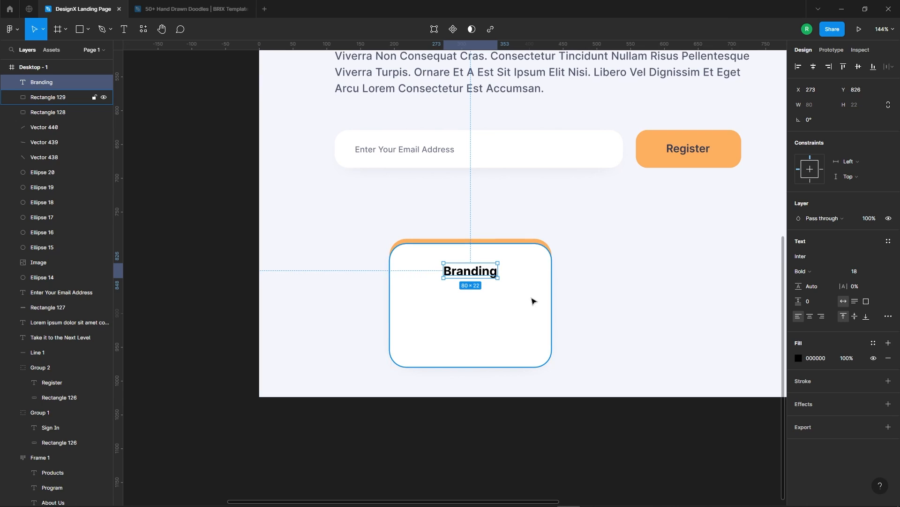
scroll(459, 308, up, 2)
key(alt)
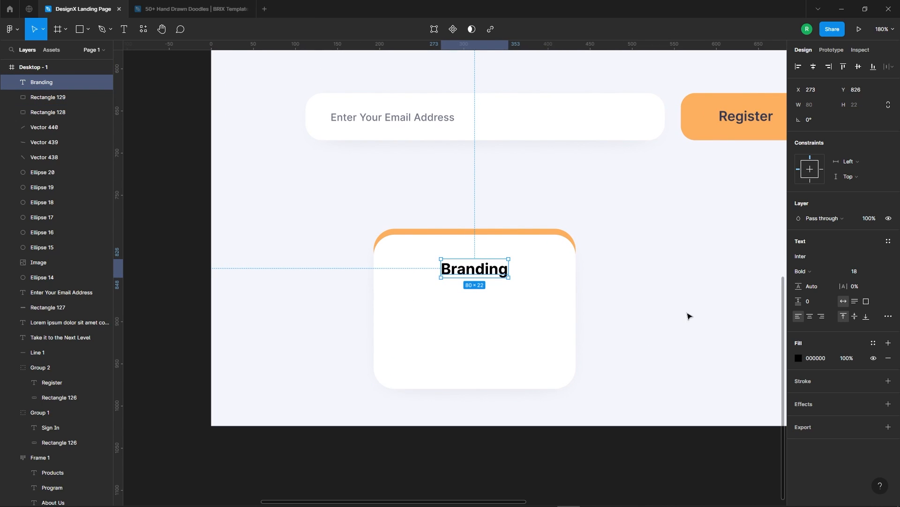
Recolour the Branding heading with navy 353A54 sampled from the palette swatch beside the frame.
click(798, 358)
click(688, 400)
scroll(479, 225, down, 5)
click(346, 104)
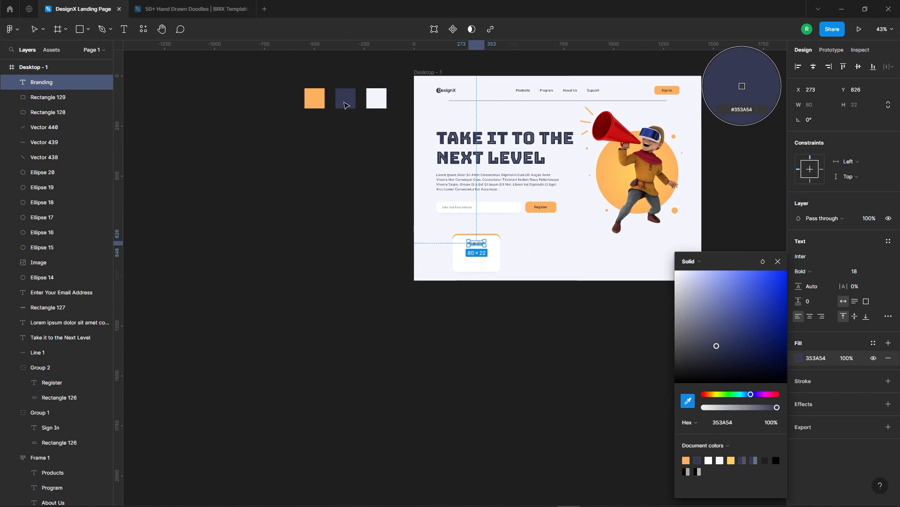
scroll(476, 243, up, 5)
click(778, 261)
click(684, 283)
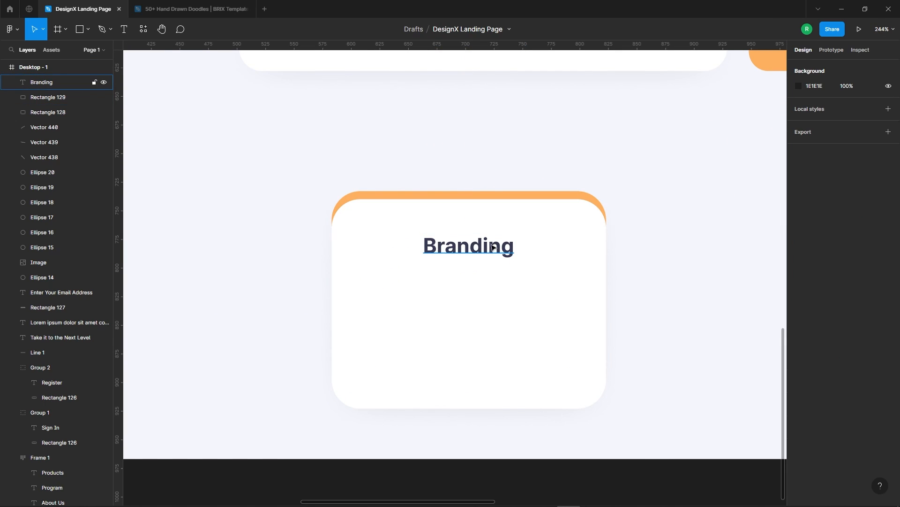
drag(455, 253, 459, 312)
key(Delete)
scroll(415, 246, down, 5)
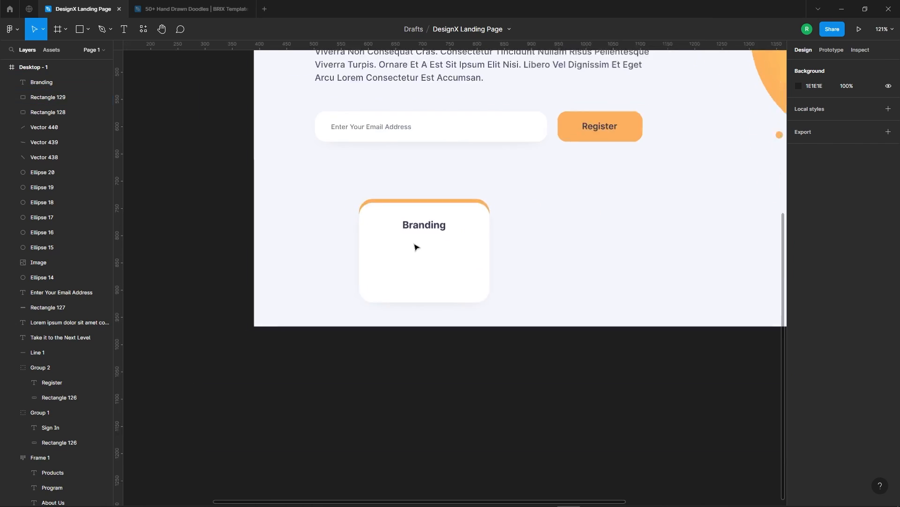
Duplicate the hero's lorem ipsum paragraph onto the card, bring it to the front and place it below the Branding heading.
click(421, 120)
drag(422, 120, 427, 246)
right_click(450, 233)
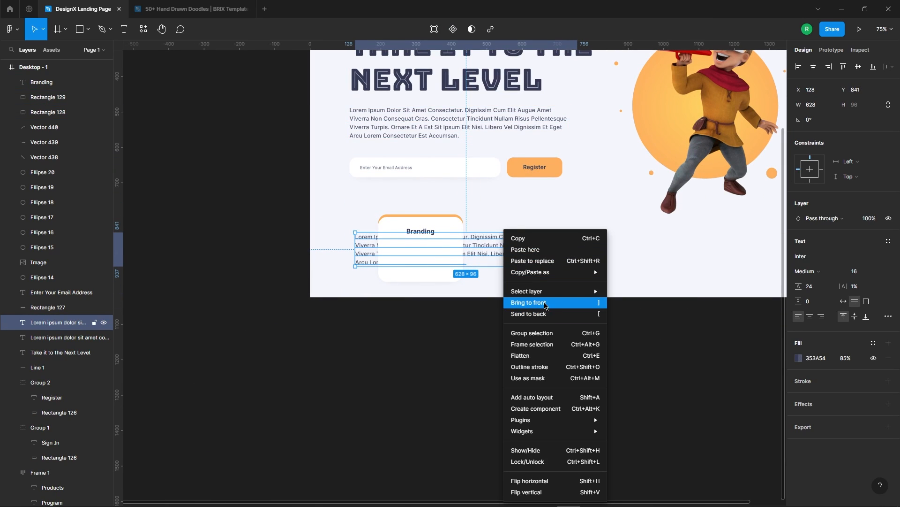
click(474, 302)
scroll(364, 246, up, 3)
scroll(490, 266, up, 2)
drag(527, 247, 514, 267)
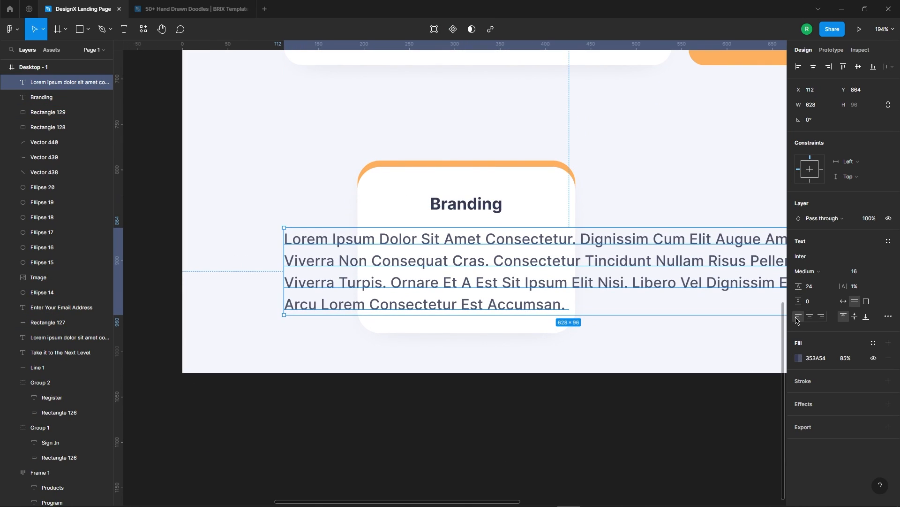
Centre-align the copied paragraph and narrow its text box to about 241 px, matching the card's width.
click(809, 317)
key(Return)
drag(710, 304, 599, 256)
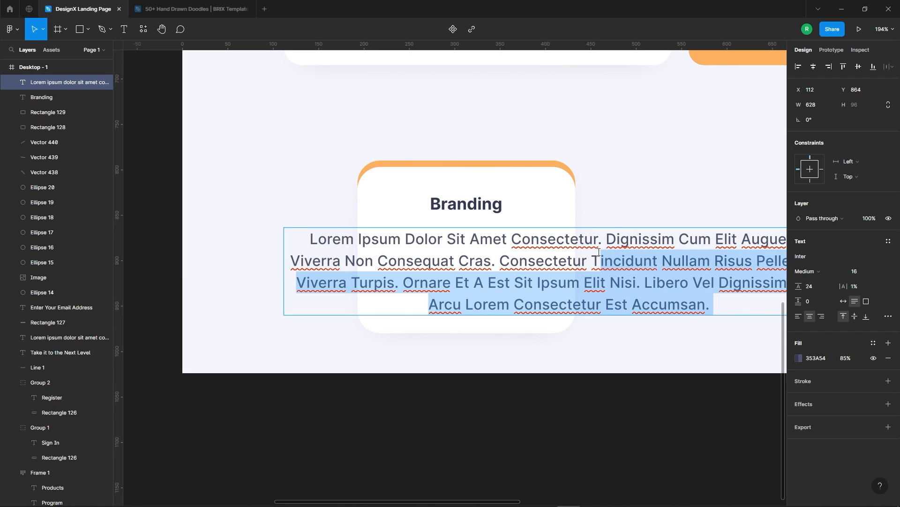
key(Escape)
scroll(417, 294, down, 3)
drag(689, 274, 471, 277)
drag(406, 278, 451, 276)
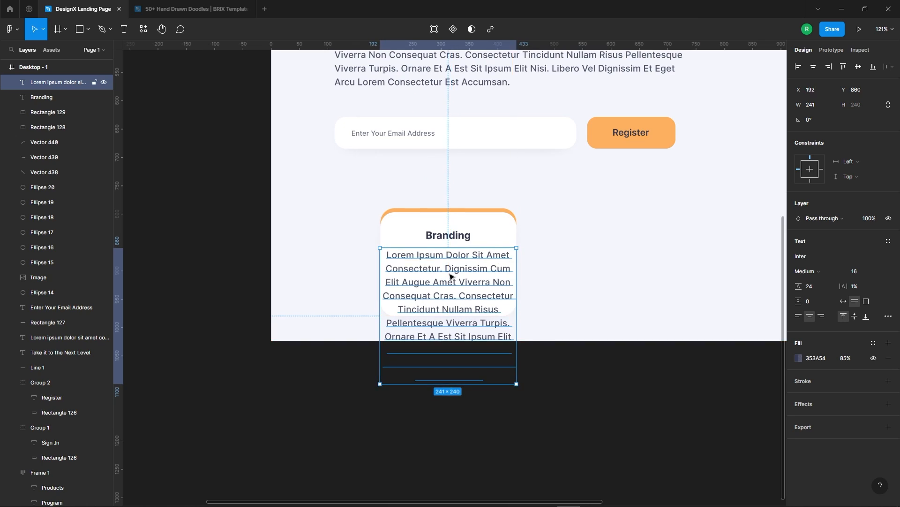
Narrow the paragraph's text box to about 187 px and nudge it up beneath the Branding heading.
scroll(449, 274, up, 3)
drag(558, 290, 501, 300)
key(Up)
key(Up)
key(Up)
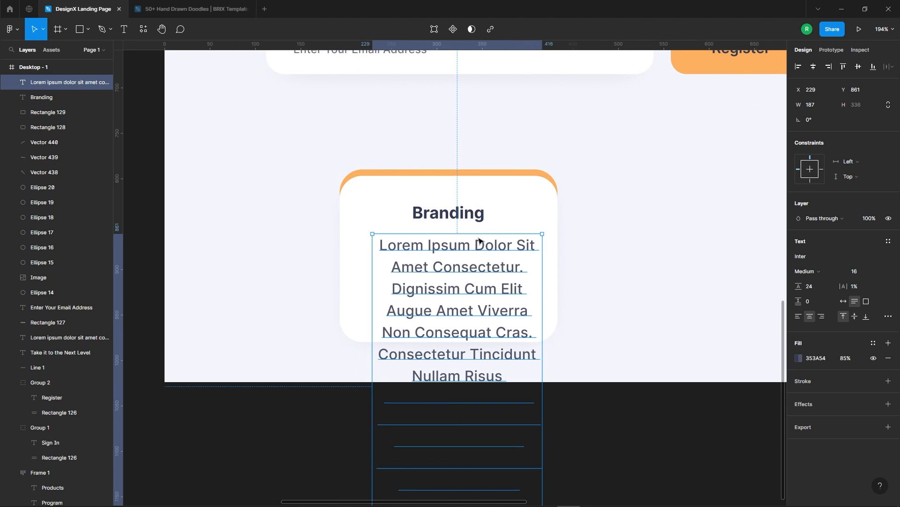
key(Up)
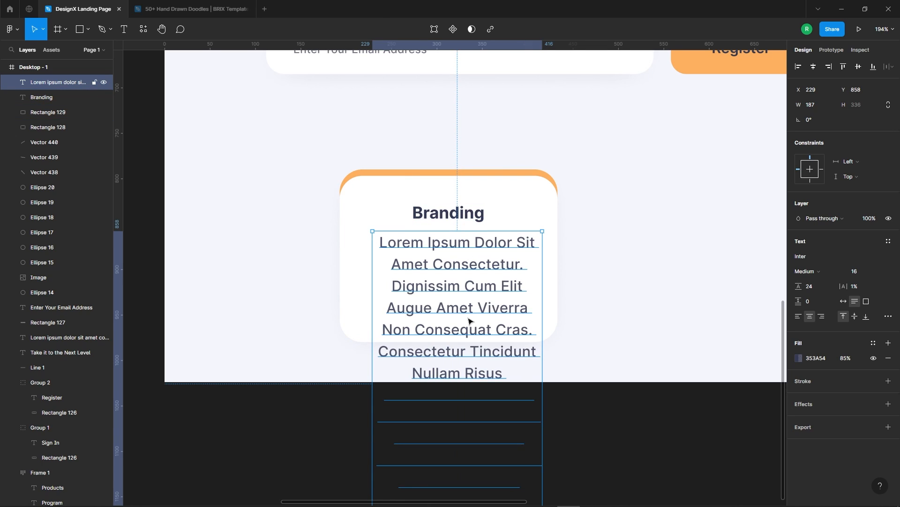
Set the card paragraph's font size to 10.
key(Return)
key(shift+Down)
key(Up)
key(Up)
key(Up)
key(Up)
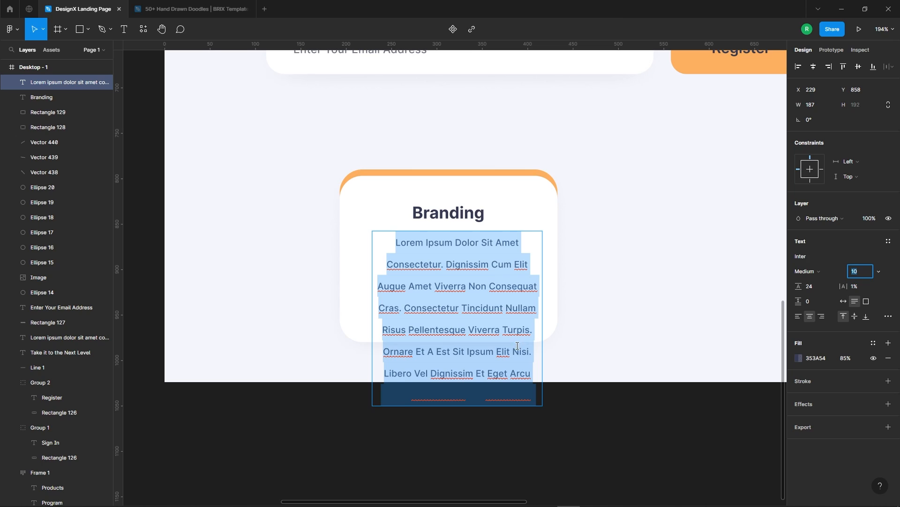
Set the paragraph's line height to 17 and its letter spacing to 0%.
click(821, 296)
text(1)
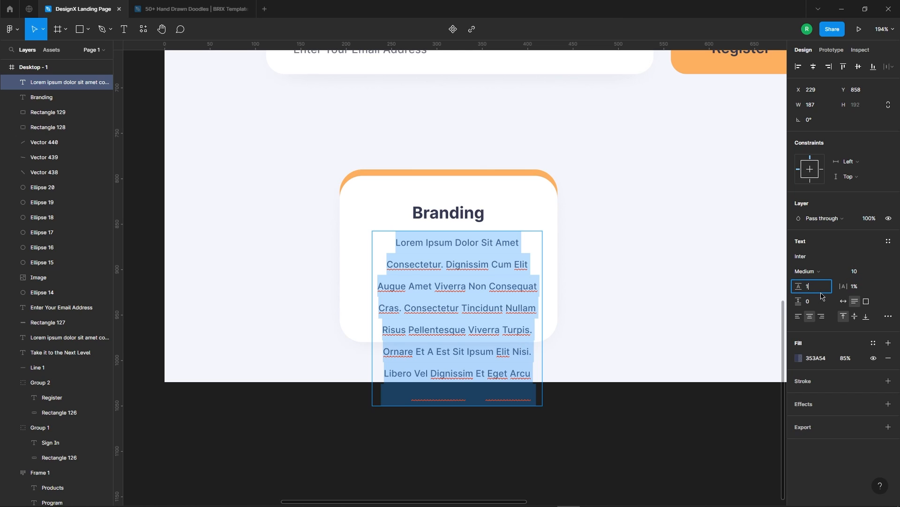
text(7)
key(Return)
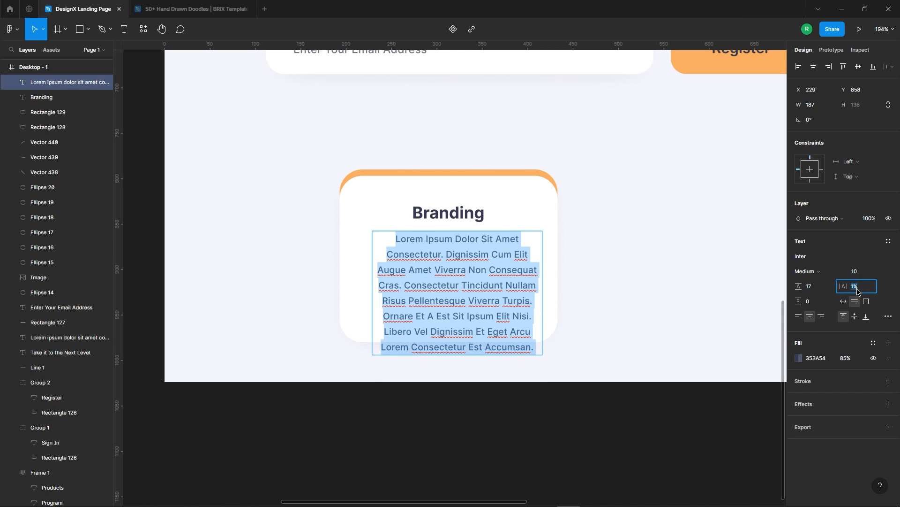
key(Down)
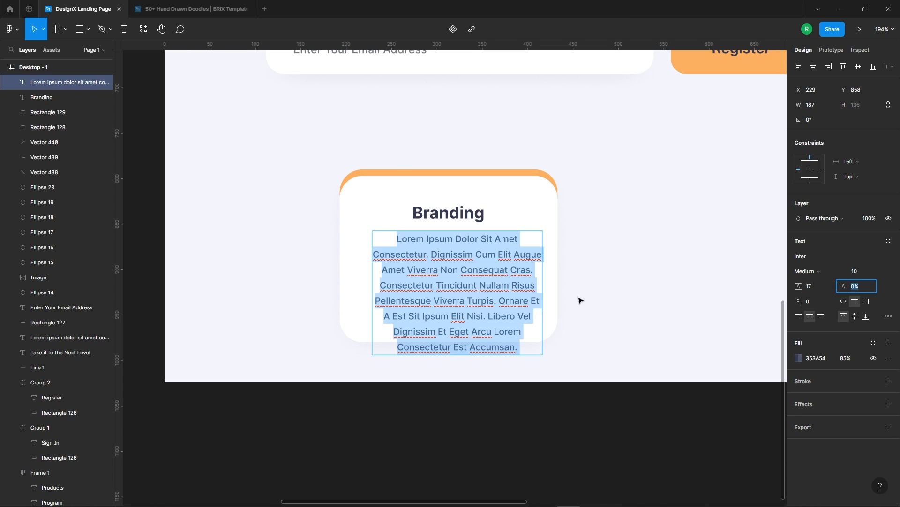
Trim the card paragraph to three lines ending with "Cras." by deleting the remaining lorem ipsum text.
click(485, 285)
drag(518, 256, 528, 318)
click(520, 287)
drag(531, 352, 379, 279)
key(BackSpace)
key(Escape)
Position the shortened paragraph centrally on the card beneath the Branding heading, at X 219 and Y 858.
drag(504, 269, 496, 266)
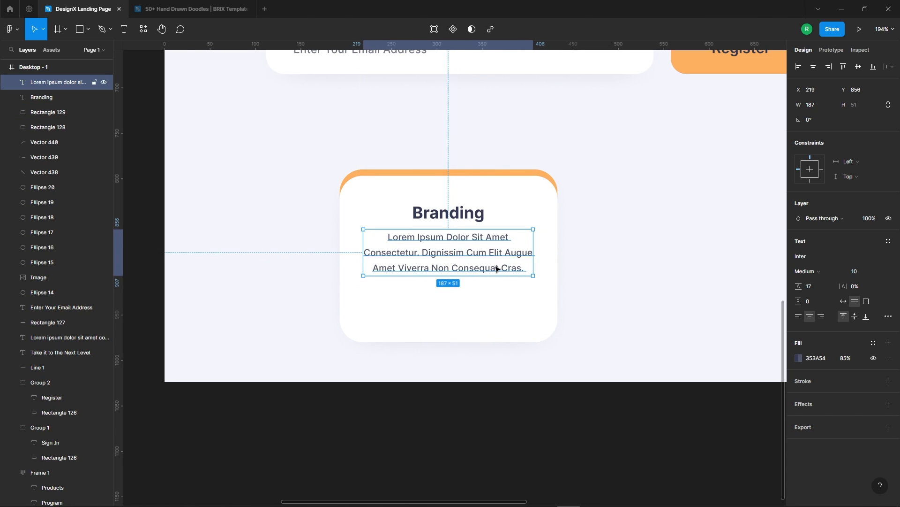
shift+click(440, 215)
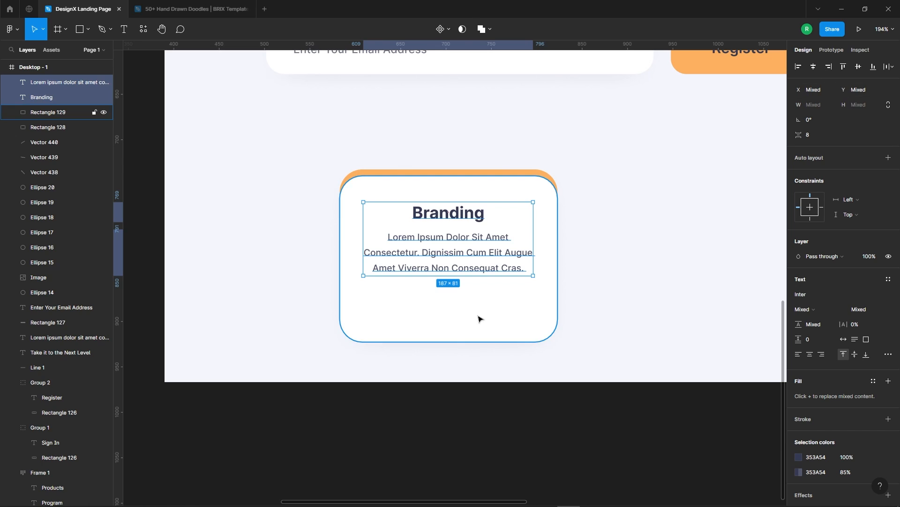
click(536, 298)
click(476, 239)
key(Down)
key(Down)
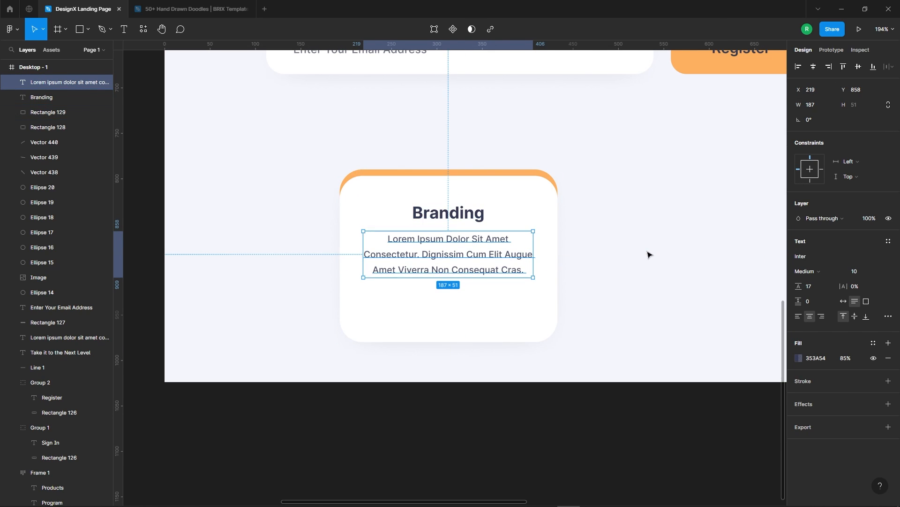
Duplicate the Branding heading below the paragraph and change the copy's text to "Learn More".
click(466, 209)
drag(466, 210, 460, 312)
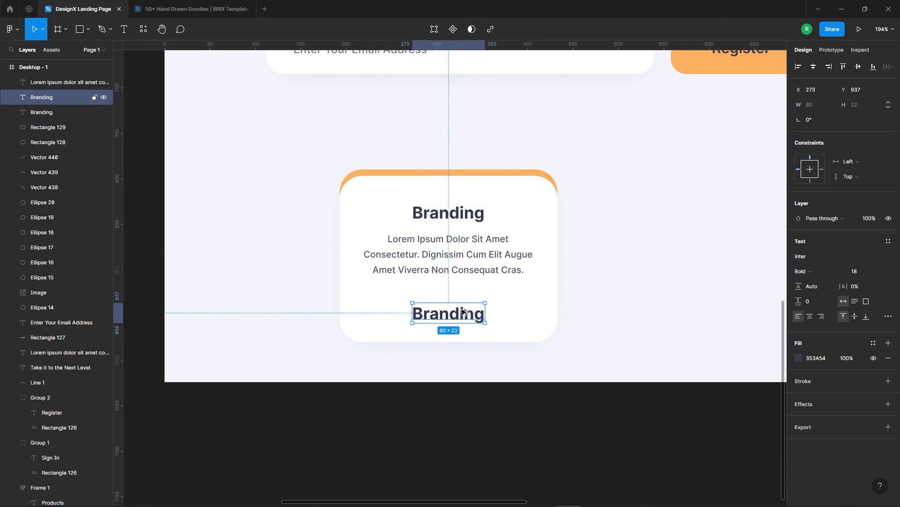
double_click(459, 312)
text(Learn More)
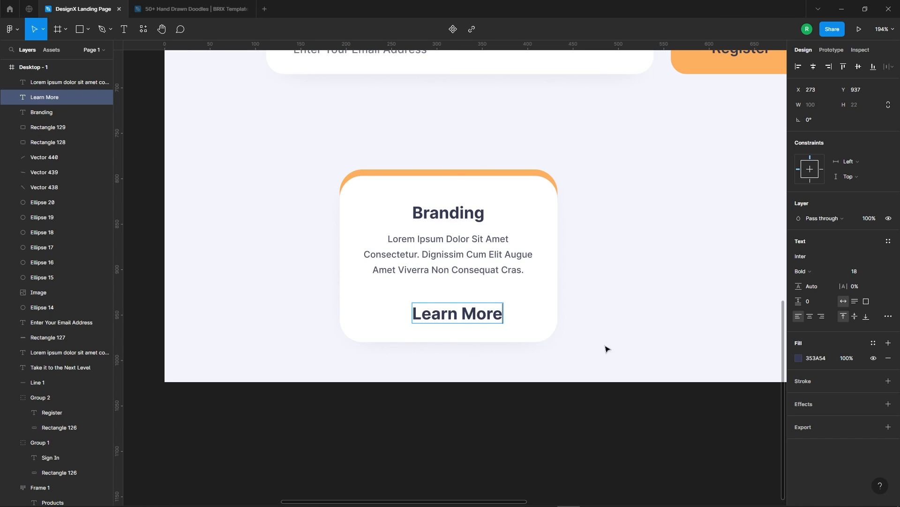
key(Escape)
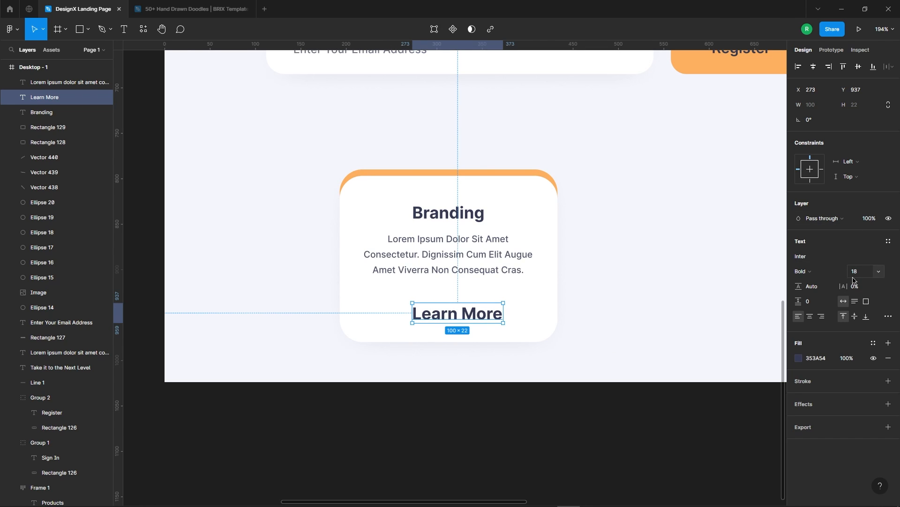
Reduce the Learn More text's font size to 12.
key(Down)
key(Down)
key(Down)
key(Down)
key(Down)
key(Down)
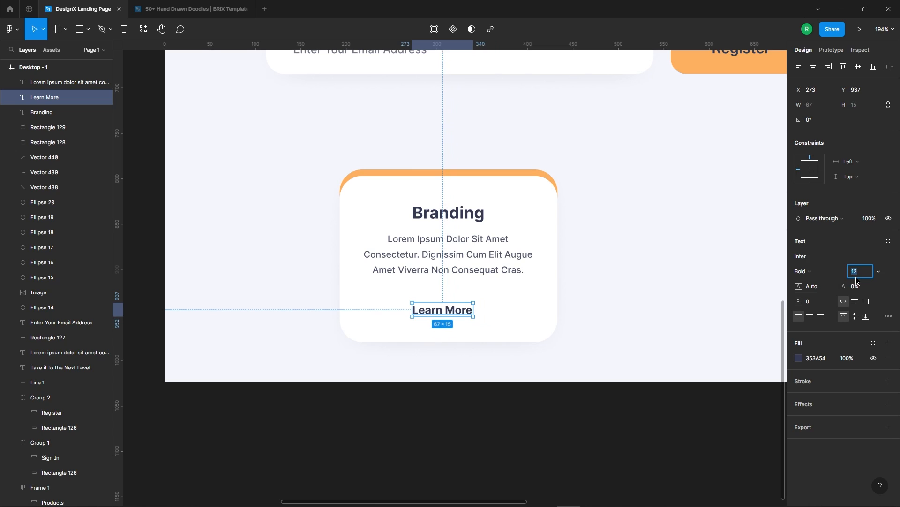
Align the Branding heading, paragraph and Learn More text on their horizontal centres.
click(613, 276)
click(428, 312)
shift+click(437, 270)
shift+click(454, 213)
click(814, 67)
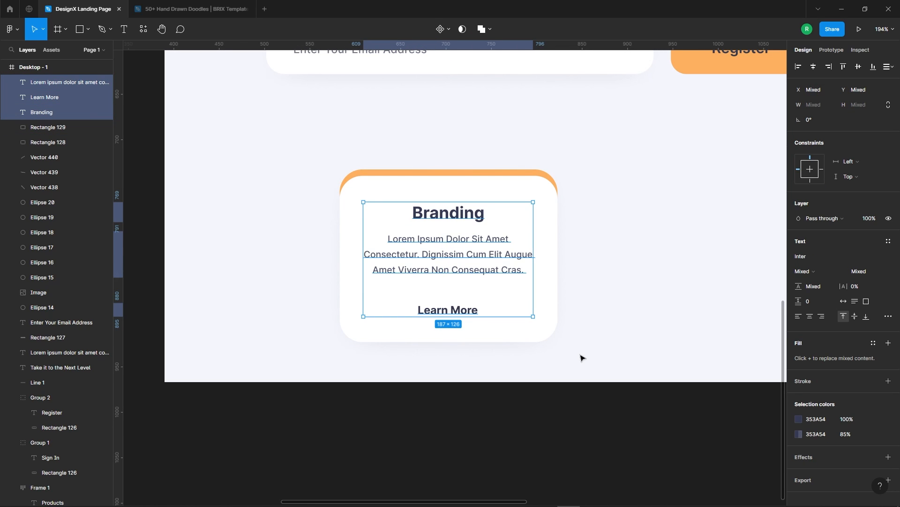
click(582, 358)
Move the Learn More text up closer to the paragraph, to Y 921.
click(471, 310)
key(shift+Up)
key(shift+Up)
key(Down)
key(Down)
key(Down)
key(Down)
Recolour the Learn More text with orange FEB05F sampled from the design.
click(799, 358)
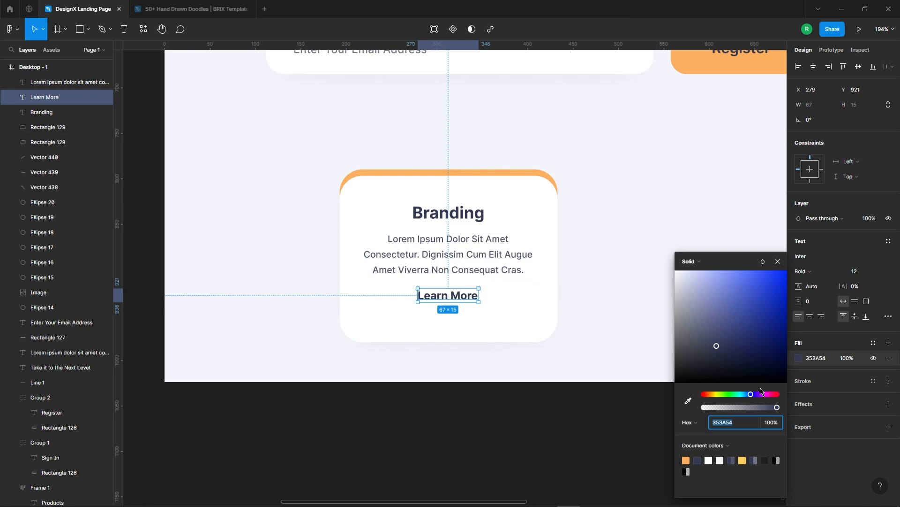
click(688, 400)
scroll(603, 235, down, 5)
click(643, 155)
scroll(586, 264, up, 4)
click(388, 187)
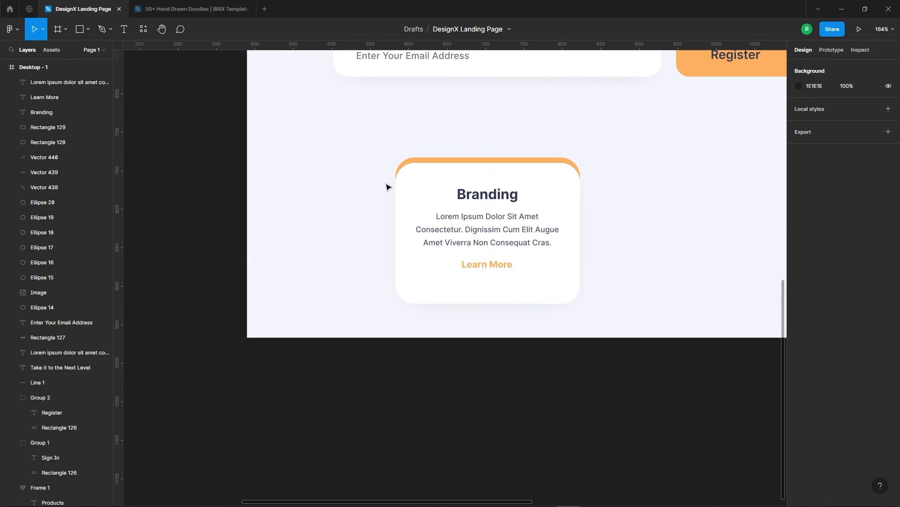
Draw an 86 × 5 px rectangle with corner radius 2 as an underline beneath the Branding heading.
scroll(387, 186, up, 2)
click(80, 31)
scroll(685, 234, up, 2)
scroll(566, 207, up, 2)
mouse_move(355, 194)
mouse_down()
mouse_move(505, 205)
mouse_move(463, 192)
mouse_up()
scroll(424, 198, up, 1)
scroll(463, 191, up, 4)
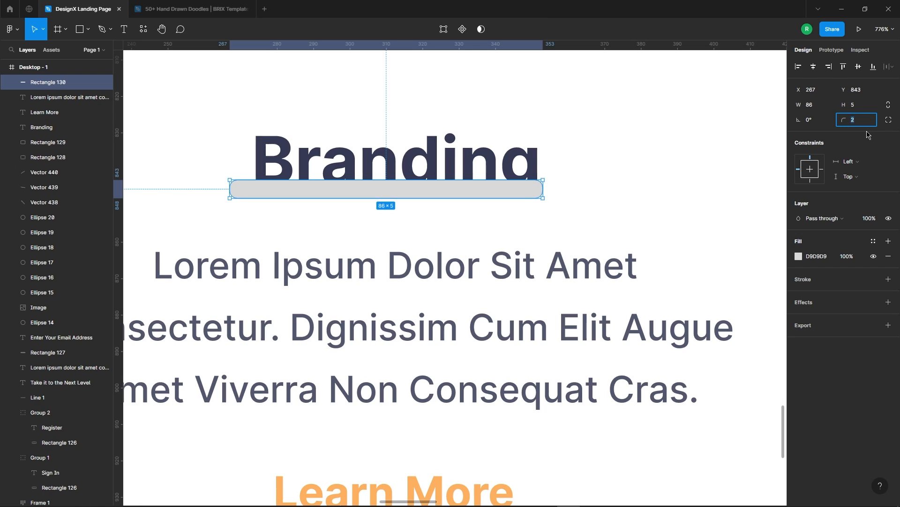
drag(460, 197, 474, 195)
Fill the underline bar with orange FEB05F sampled from the Learn More text.
click(799, 256)
scroll(666, 356, down, 2)
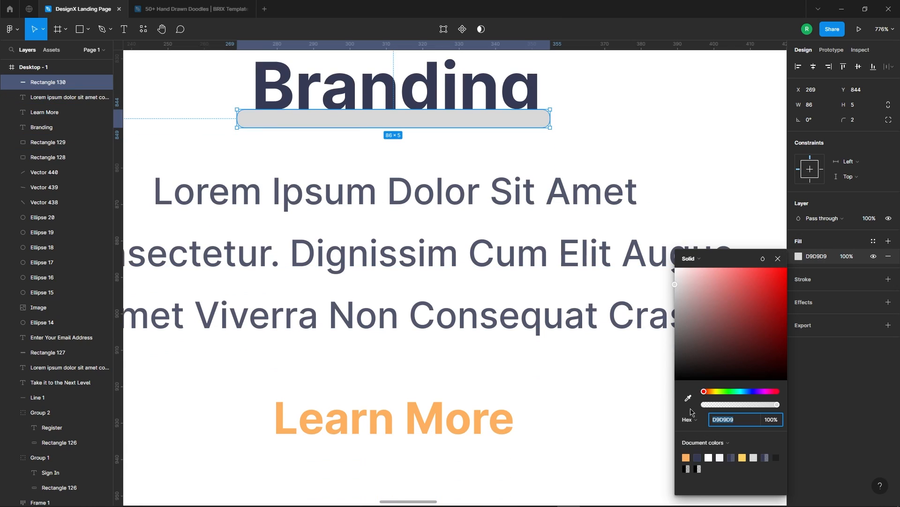
click(688, 398)
click(513, 423)
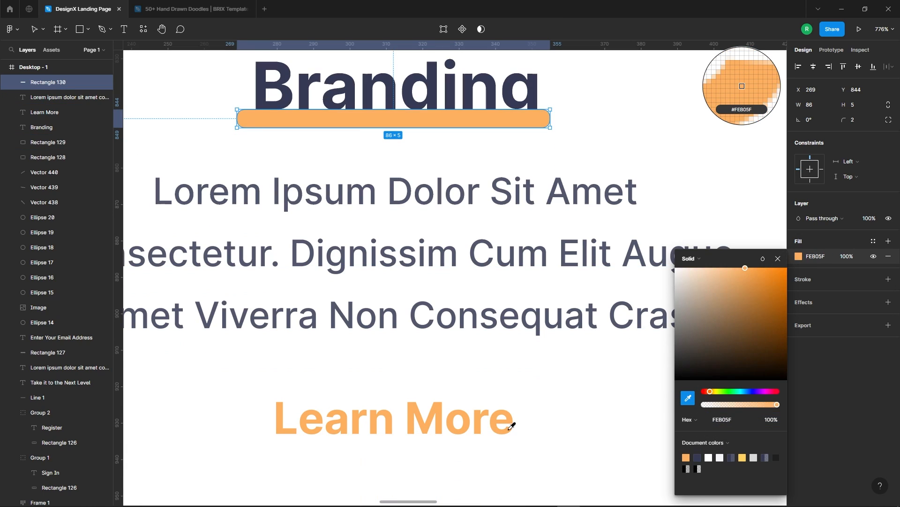
click(779, 258)
Bring the Branding heading to the front so it sits above the orange underline bar.
right_click(483, 92)
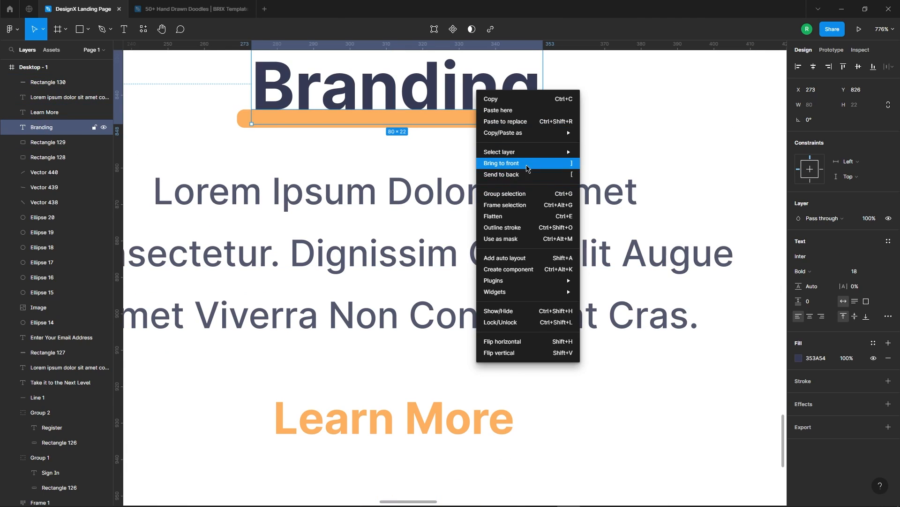
click(490, 172)
scroll(588, 150, down, 3)
scroll(507, 123, up, 2)
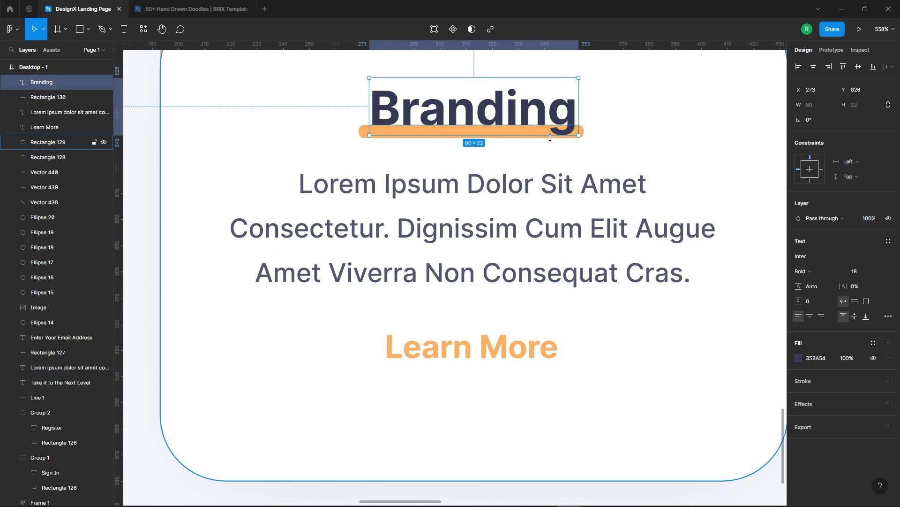
scroll(553, 137, up, 2)
Nudge the orange underline bar up behind the Branding heading's baseline, to Y 842.
click(592, 133)
key(Up)
key(Up)
key(Up)
key(Down)
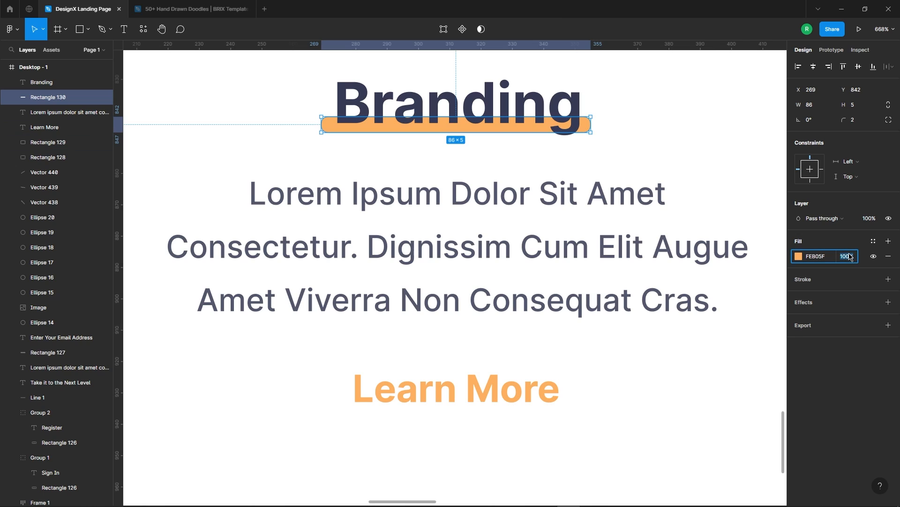
Set the underline bar's fill opacity to 70% and shift it right to X 270.
scroll(475, 217, down, 1)
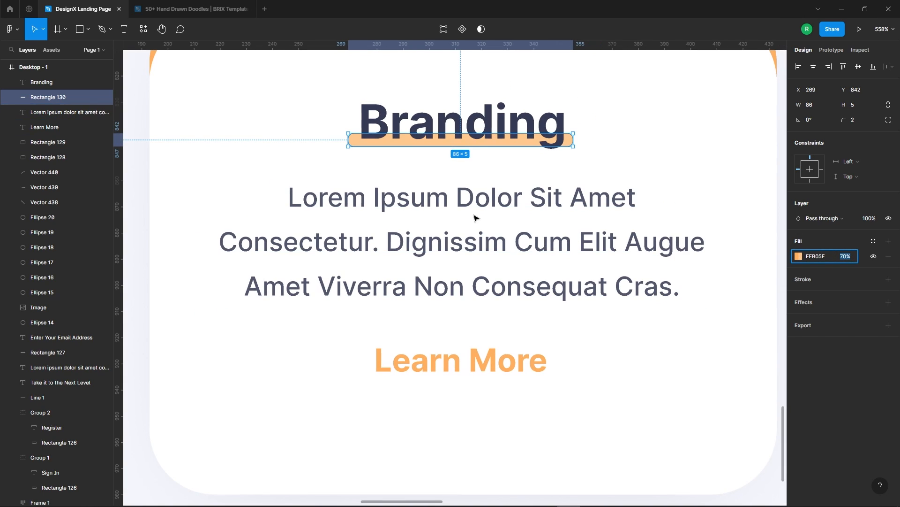
click(609, 141)
click(573, 142)
scroll(555, 165, down, 6)
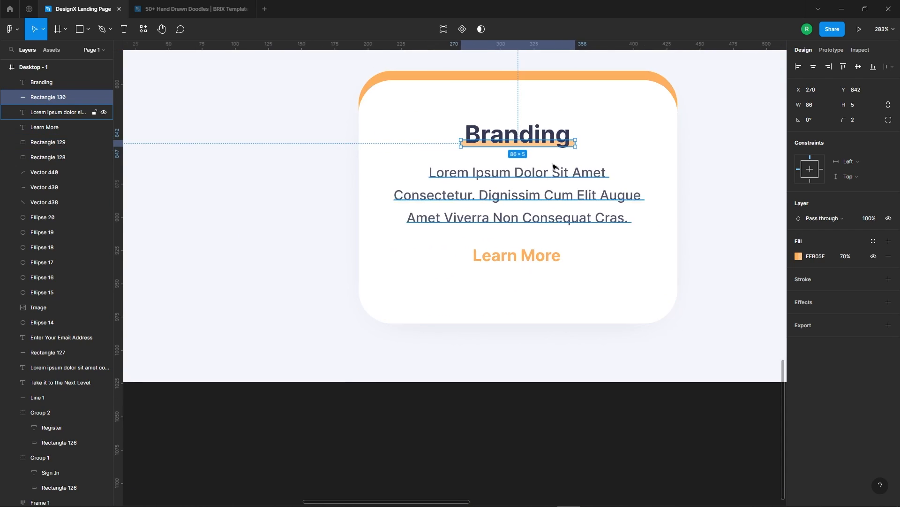
click(386, 136)
drag(362, 139, 678, 245)
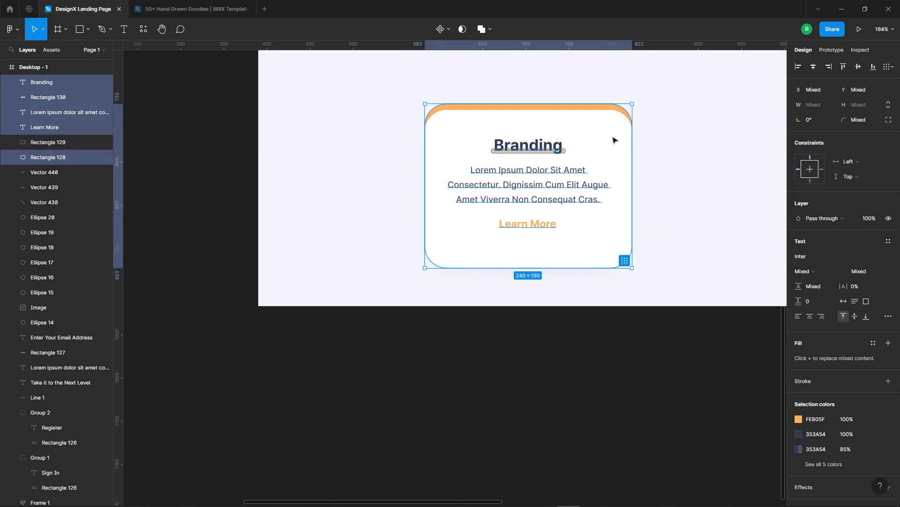
shift+click(620, 112)
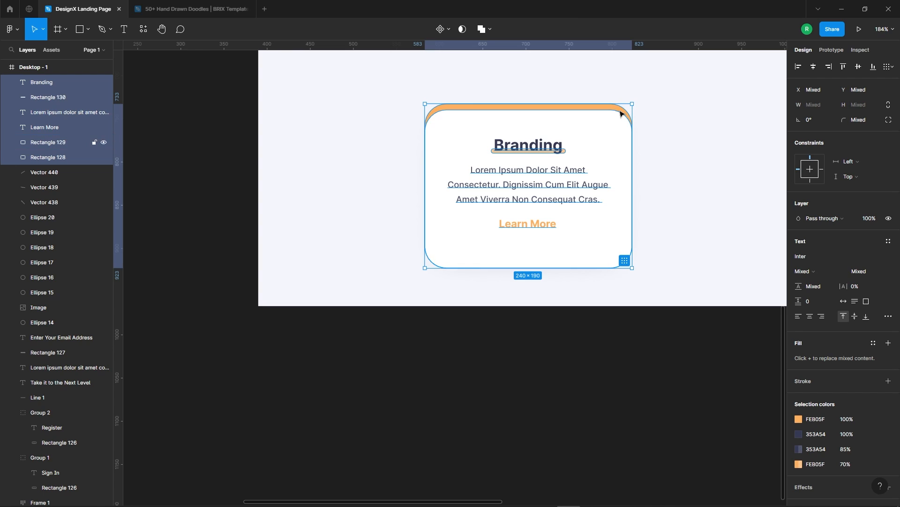
click(650, 106)
Move the heading, underline bar, paragraph and Learn More text down together to centre them vertically on the white card.
scroll(539, 140, up, 4)
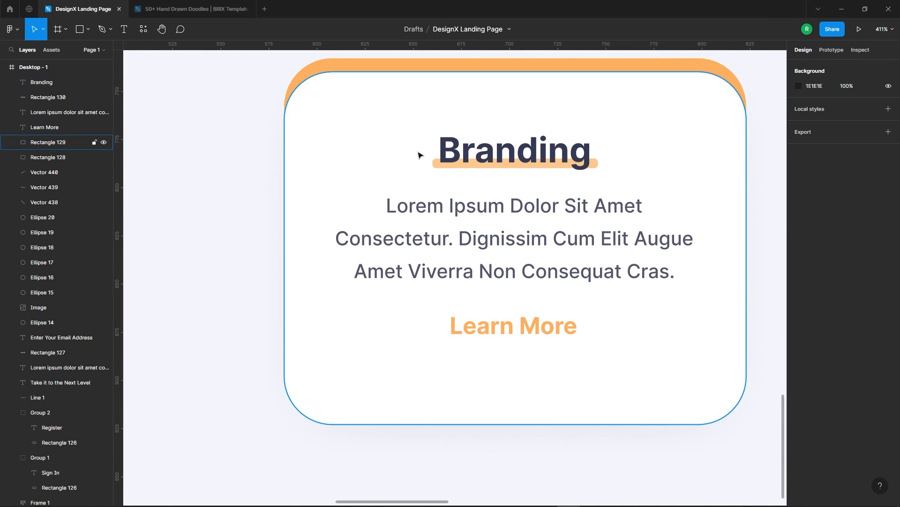
click(465, 147)
shift+click(597, 164)
shift+click(582, 241)
shift+click(545, 331)
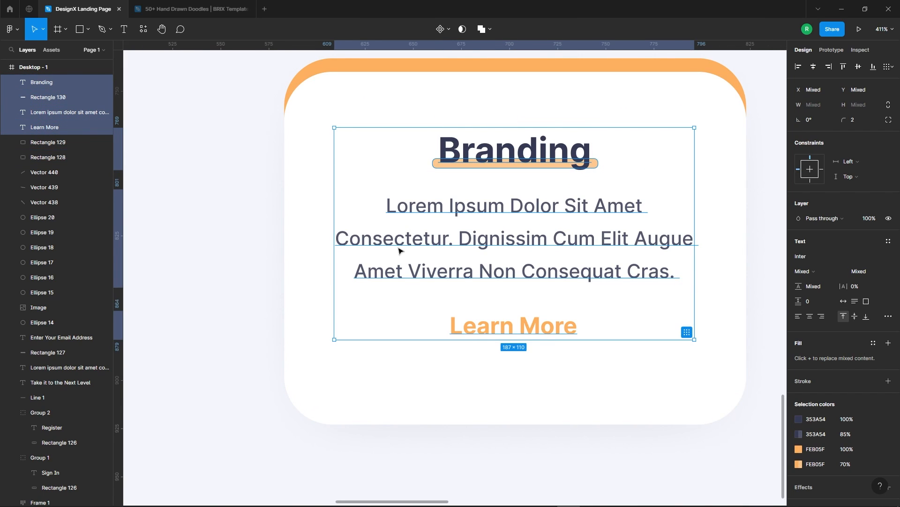
scroll(397, 246, down, 3)
key(Down)
key(Down)
key(Down)
key(Down)
key(Down)
key(Down)
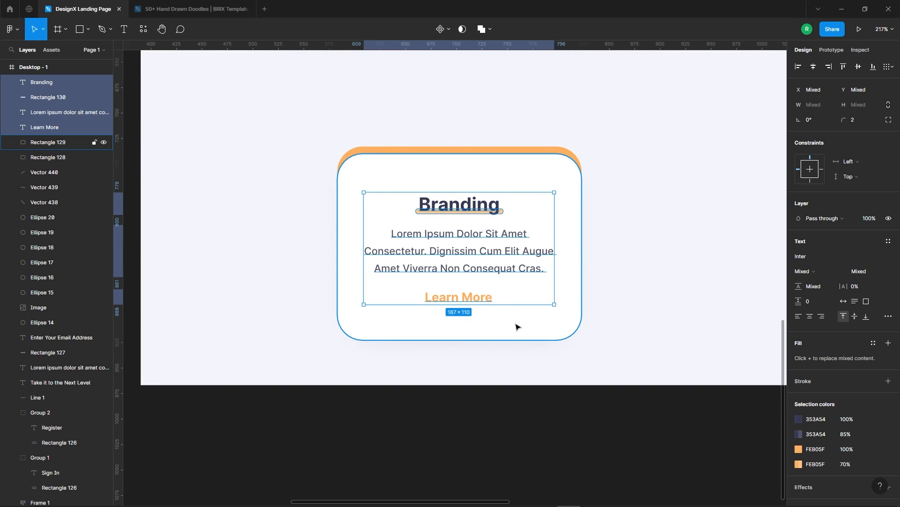
key(Up)
key(Down)
key(Down)
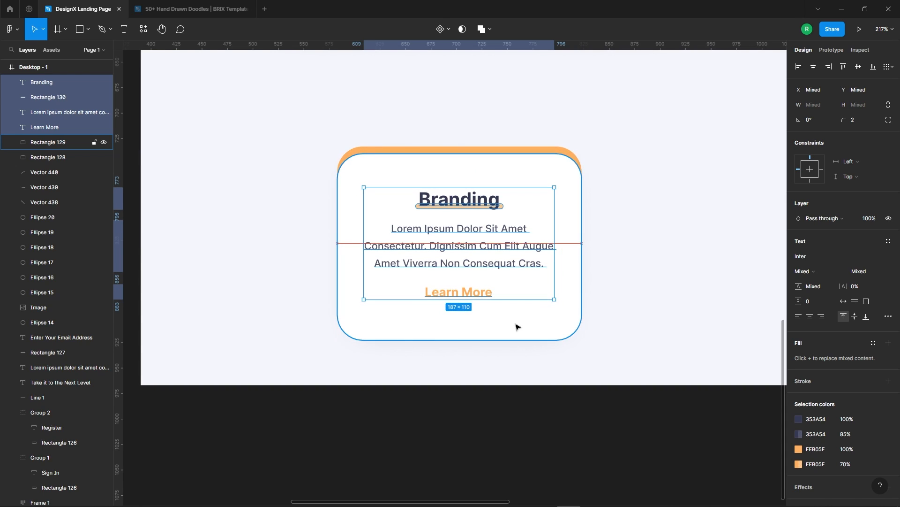
key(alt)
click(659, 273)
Select all parts of the Branding card and group them.
scroll(386, 129, down, 3)
scroll(519, 279, down, 3)
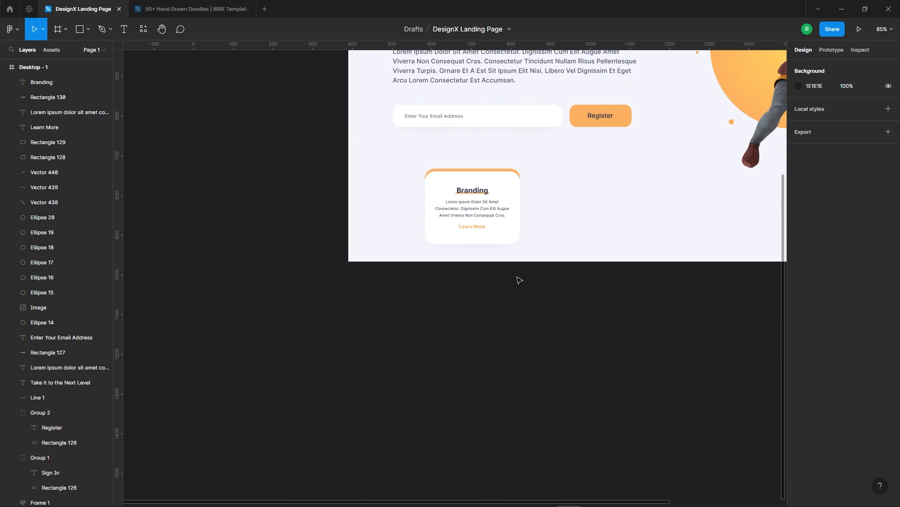
scroll(540, 173, up, 5)
scroll(441, 245, down, 4)
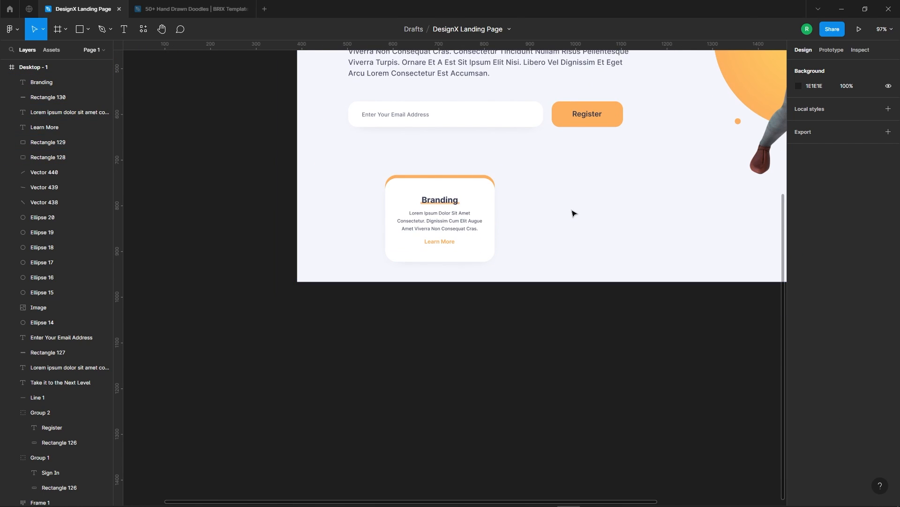
scroll(570, 214, down, 3)
drag(406, 173, 618, 234)
right_click(476, 209)
click(511, 312)
Duplicate the Branding card group to X 553 and repeat the duplication for a third card with the same 120 px spacing.
scroll(479, 226, down, 1)
scroll(478, 226, up, 3)
key(alt)
key(Right)
scroll(599, 249, down, 2)
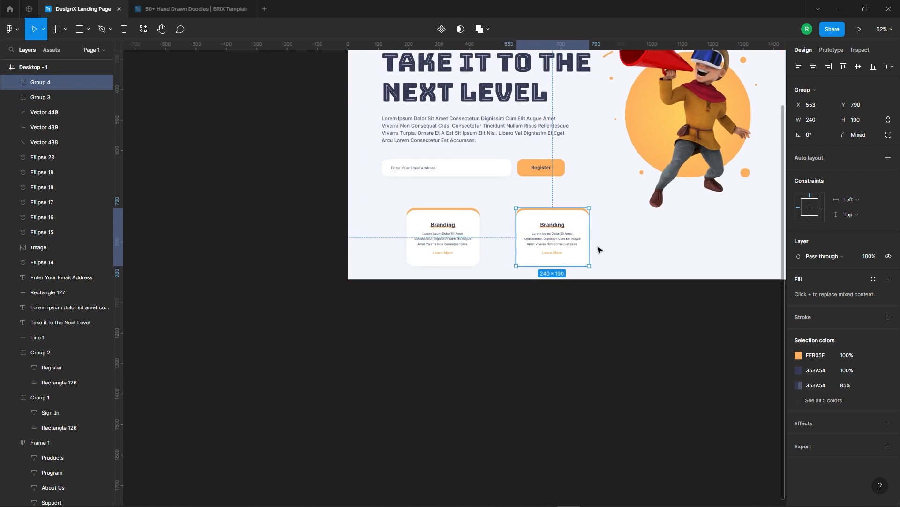
scroll(643, 233, up, 4)
key(ctrl+d)
scroll(734, 241, down, 3)
Group the three cards and place the group horizontally centred in the frame at Y 793.
drag(690, 304, 355, 206)
key(ctrl+g)
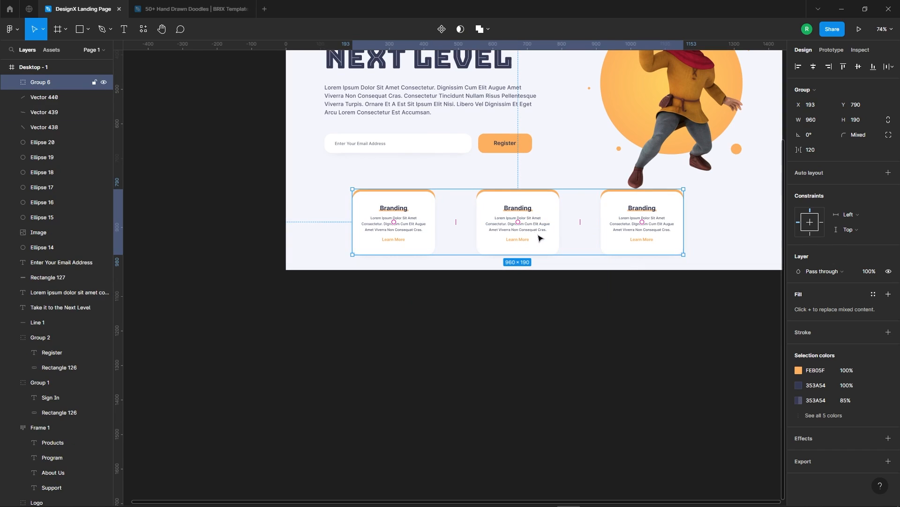
click(813, 66)
scroll(538, 261, down, 3)
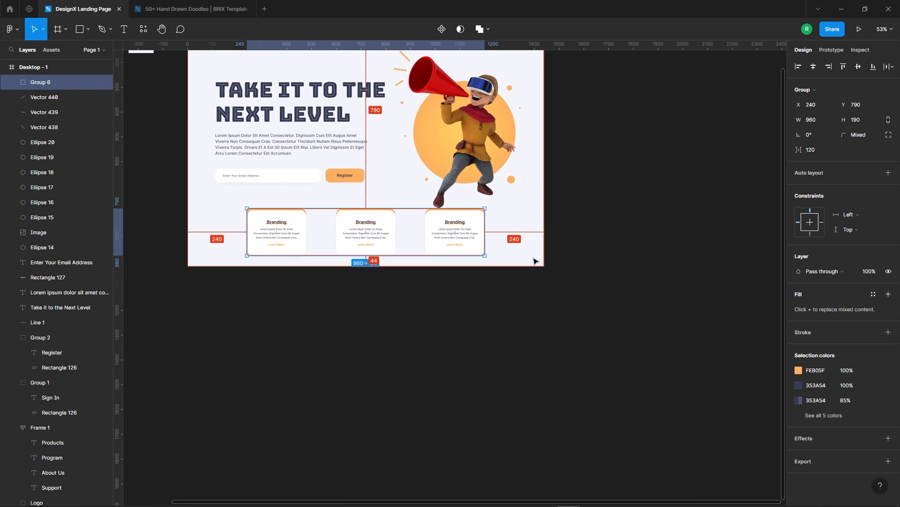
scroll(372, 206, up, 1)
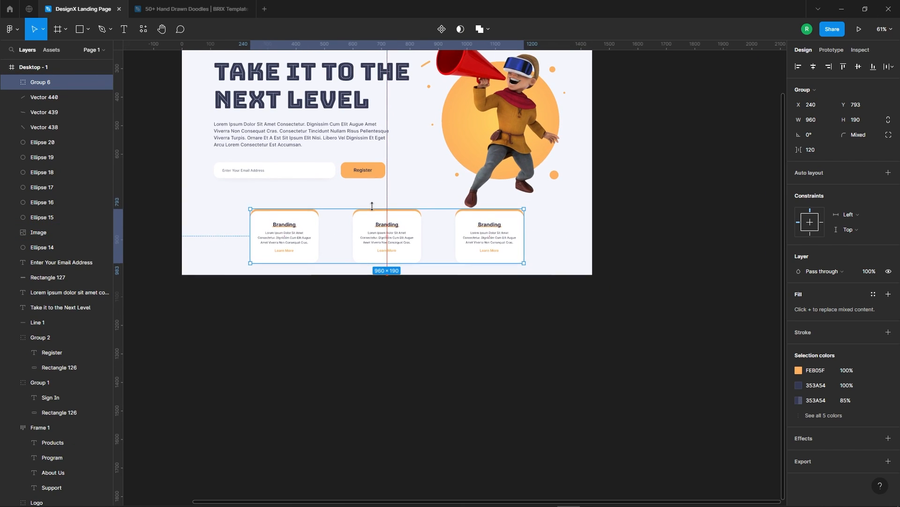
Scale the hero character image to about 674 × 649 px and nudge it right to X 802.
scroll(375, 197, up, 4)
click(528, 204)
drag(604, 121, 600, 126)
key(shift+Right)
key(Right)
key(Right)
key(Right)
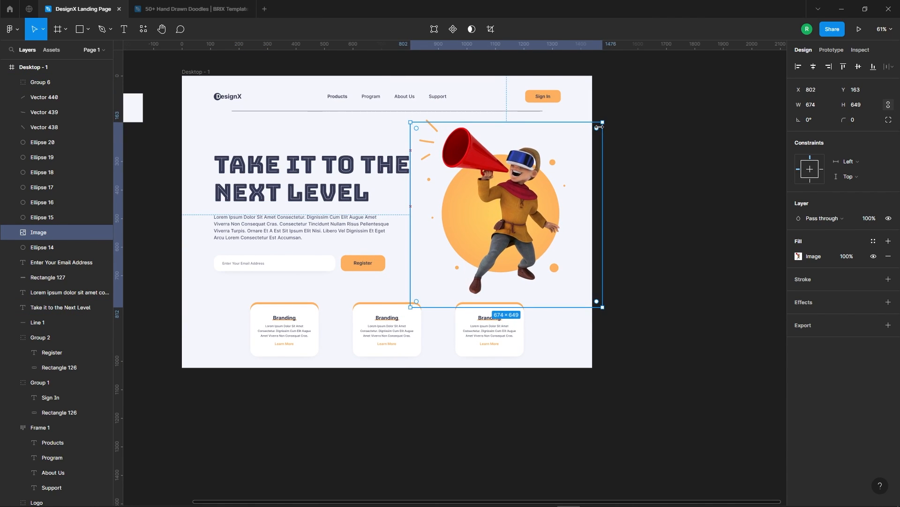
Select the three orange accent strokes beside the megaphone and nudge them slightly right and up, closer to the megaphone.
scroll(414, 120, up, 2)
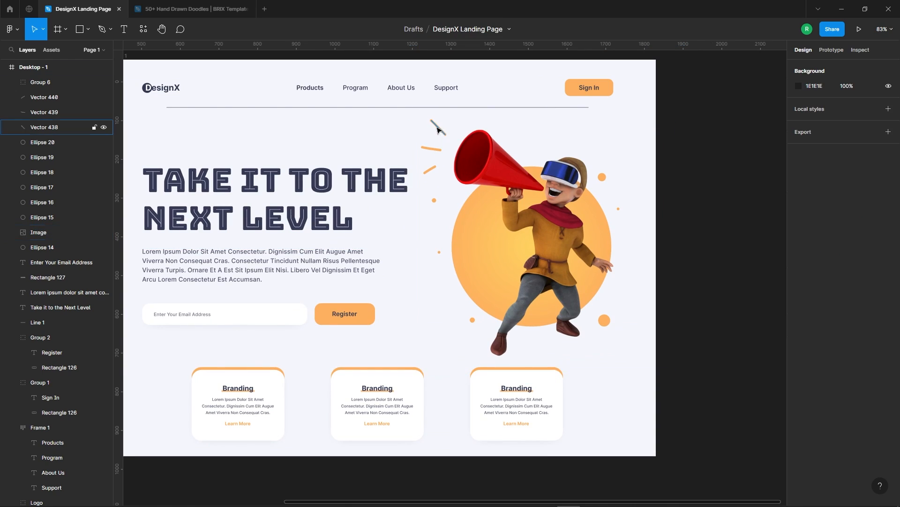
click(438, 127)
shift+click(432, 149)
shift+click(430, 169)
key(Right)
key(Right)
key(Right)
key(Right)
key(Right)
key(Right)
key(Right)
key(Up)
key(Up)
key(Up)
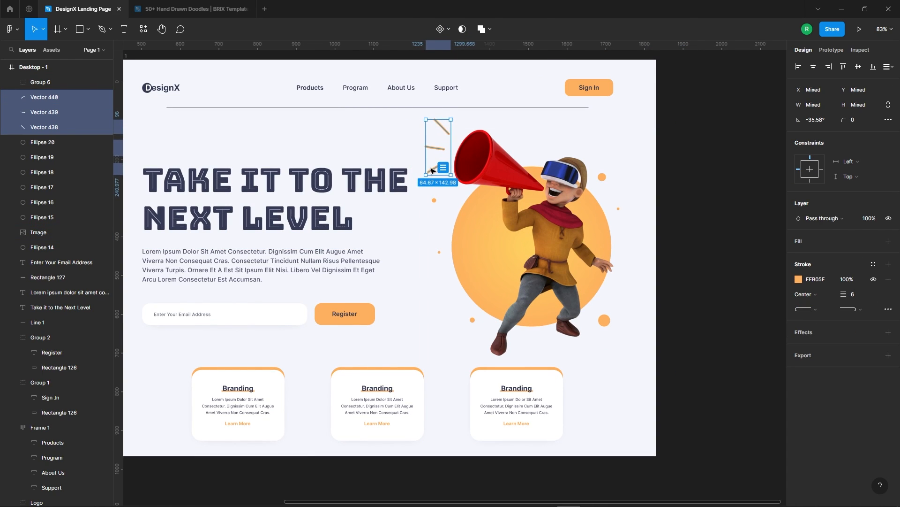
click(369, 146)
Nudge the Register button group left to X 555, closer to the email field.
scroll(368, 147, down, 3)
scroll(457, 188, up, 3)
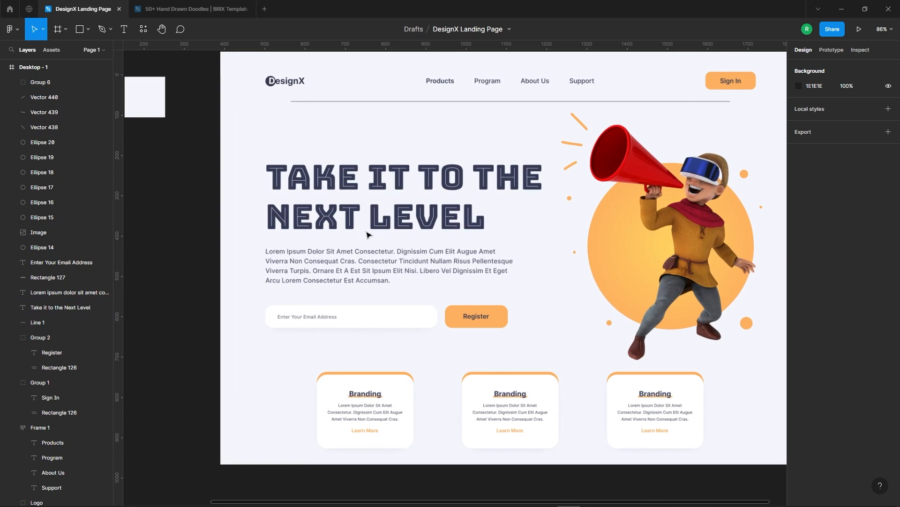
click(475, 324)
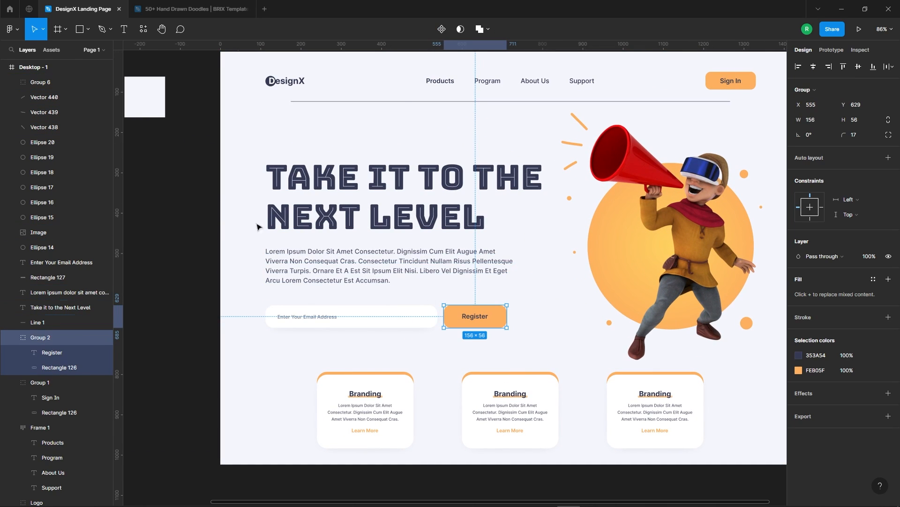
Recolour the word NEXT in the hero headline to orange FEB05F, sampled from the Register button.
click(358, 212)
double_click(359, 212)
double_click(358, 212)
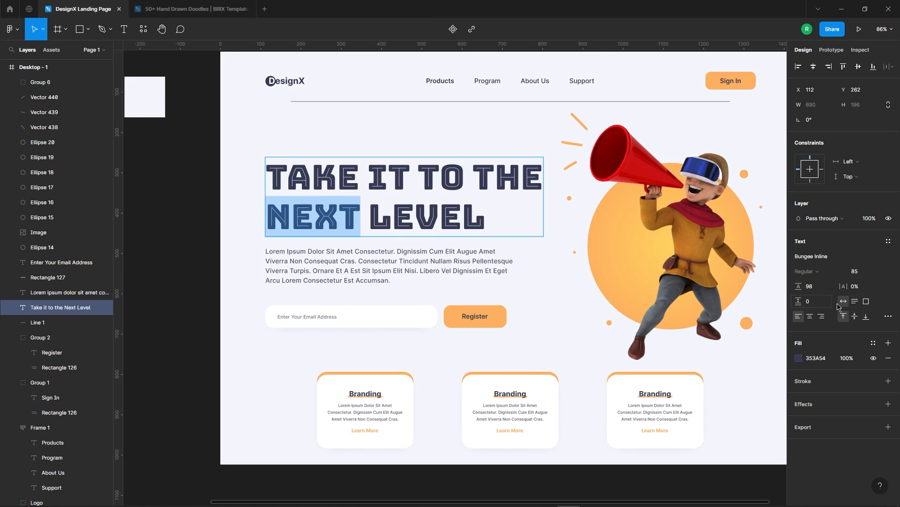
click(799, 358)
click(688, 400)
click(502, 318)
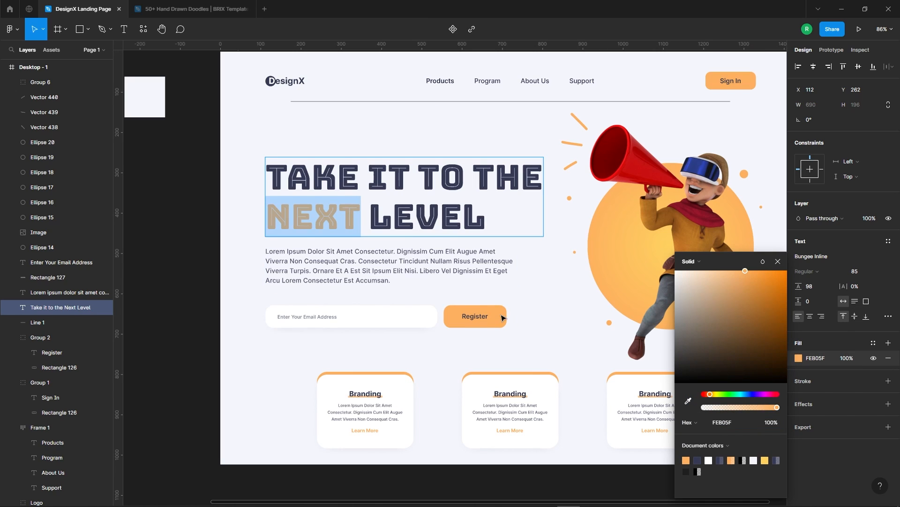
click(777, 262)
scroll(395, 205, down, 3)
click(604, 371)
click(747, 259)
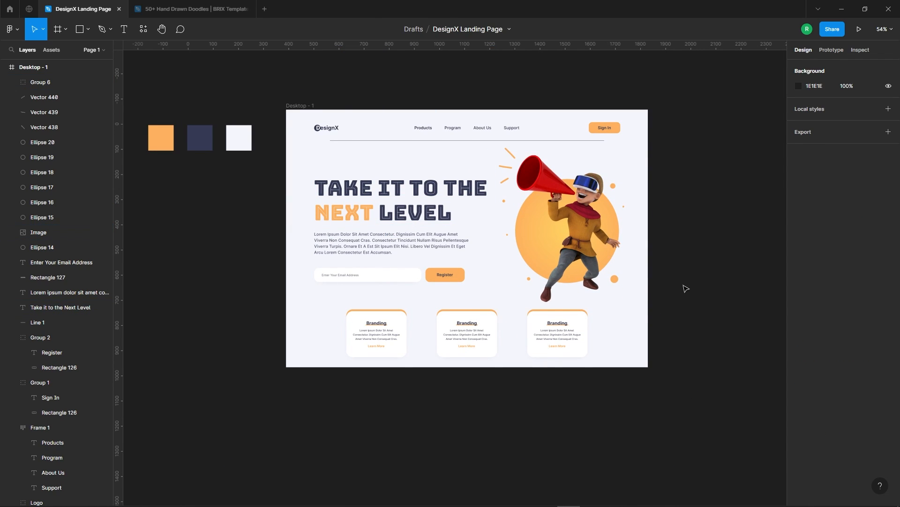
Select the three colour swatches beside the desktop frame and move them farther left and down, away from it.
scroll(312, 362, up, 2)
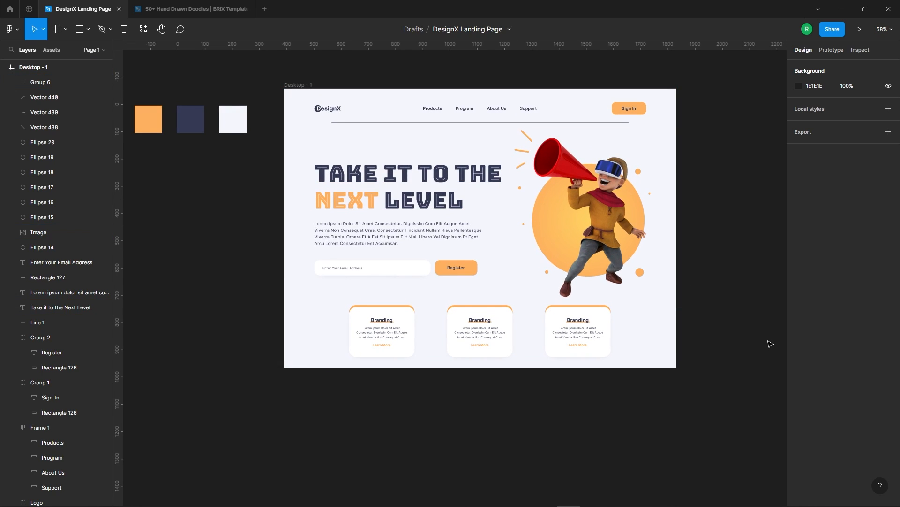
scroll(519, 189, down, 3)
drag(362, 114, 277, 203)
drag(290, 147, 166, 206)
click(573, 98)
Hide the editor interface to review the whole landing page, and show the interface again.
scroll(572, 98, up, 3)
drag(678, 320, 704, 283)
right_click(707, 203)
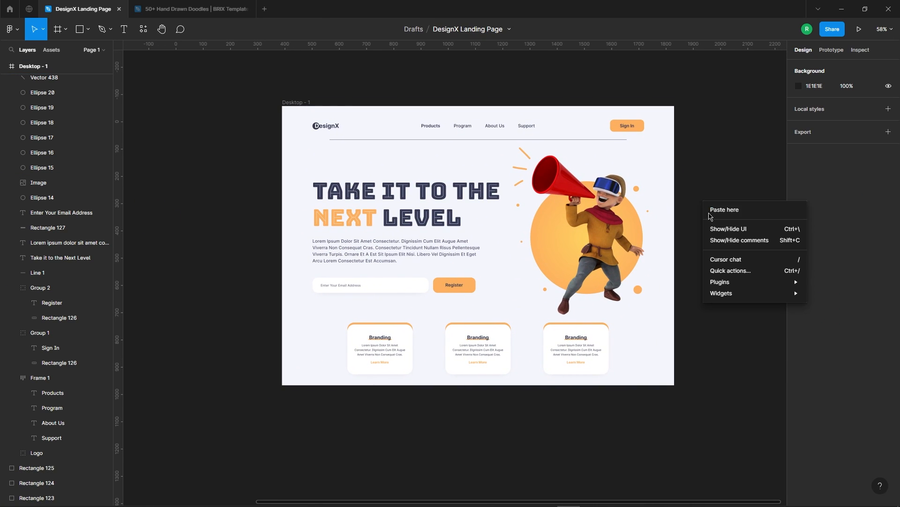
click(723, 229)
scroll(711, 234, up, 1)
drag(724, 232, 724, 267)
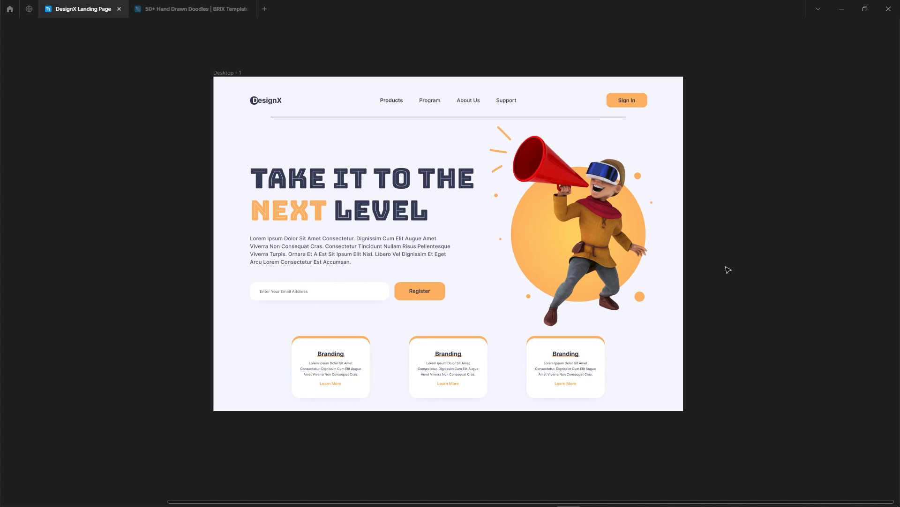
right_click(732, 267)
click(806, 293)
scroll(756, 202, down, 3)
drag(698, 350, 596, 353)
scroll(663, 175, down, 1)
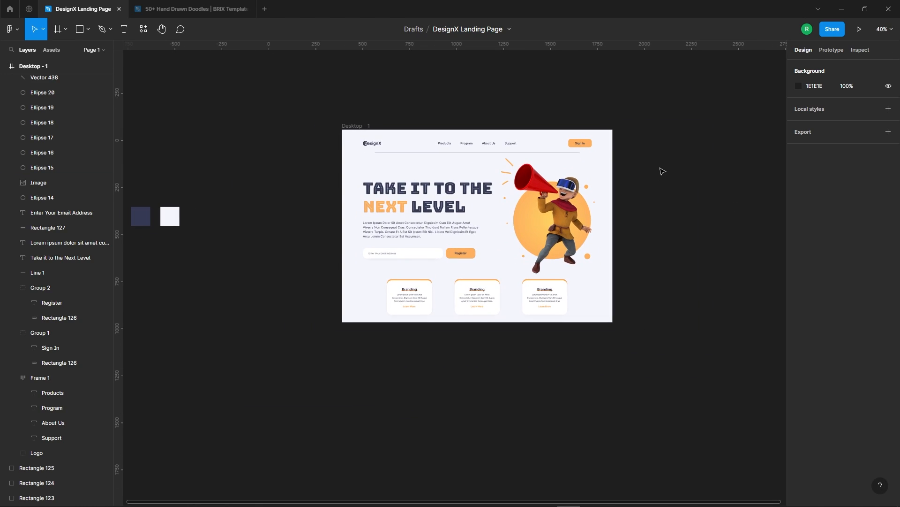
Run the Jitter plugin, select the Desktop - 1 frame and export it to Jitter.
click(18, 33)
mouse_move(47, 161)
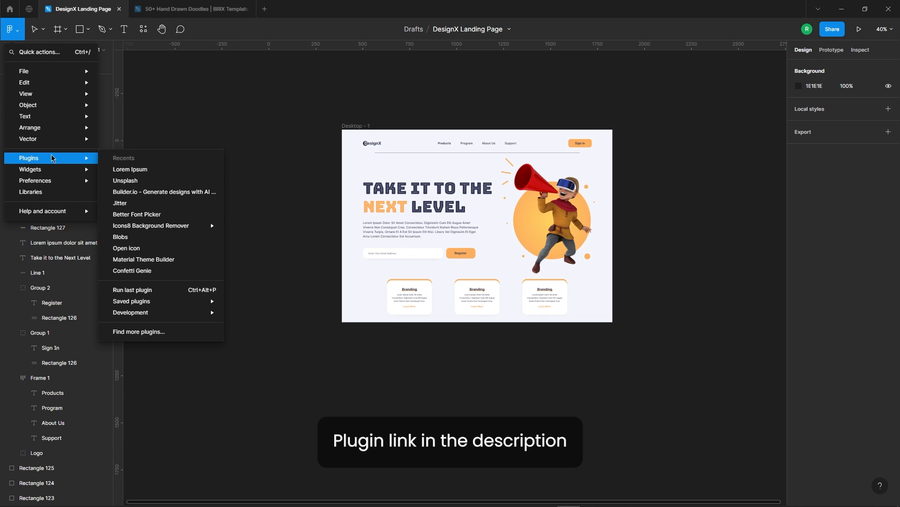
click(149, 206)
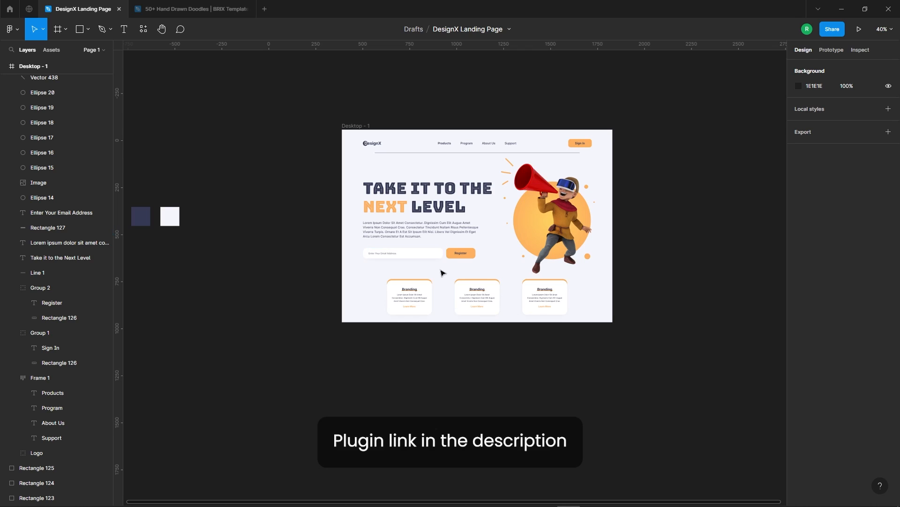
drag(477, 170, 649, 192)
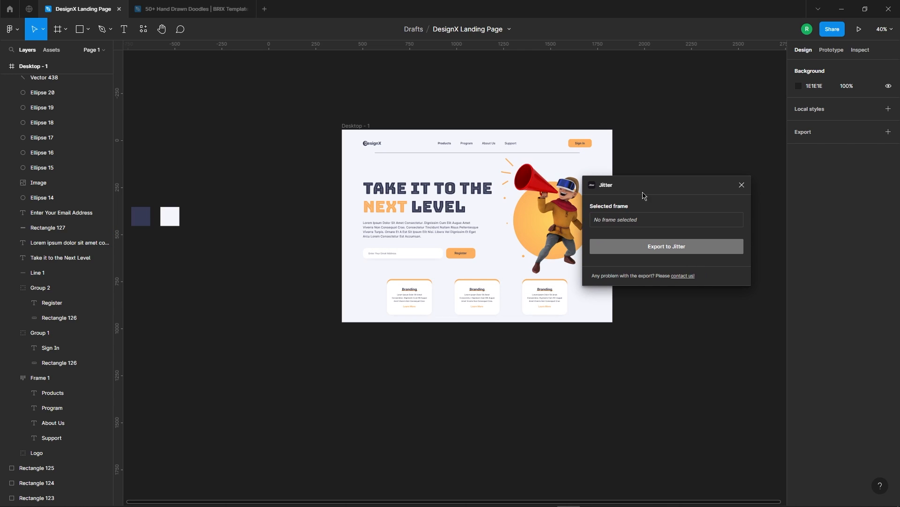
click(357, 126)
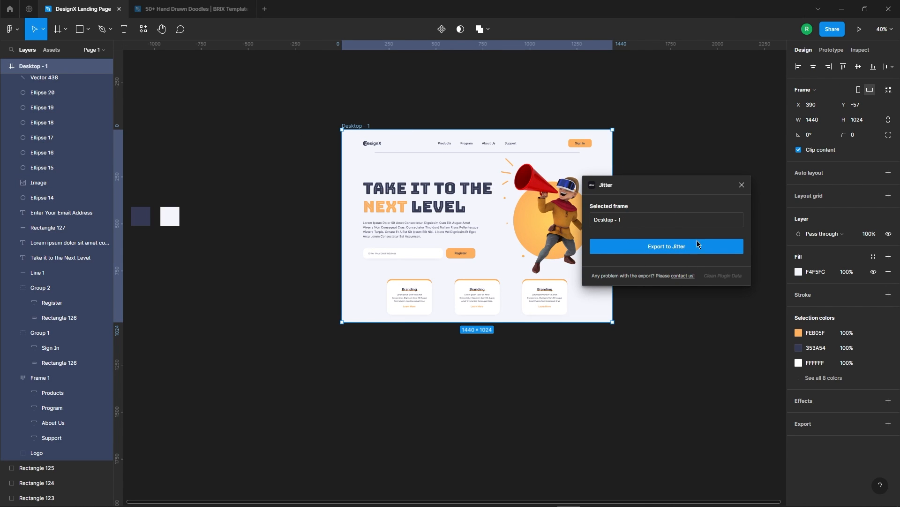
click(665, 253)
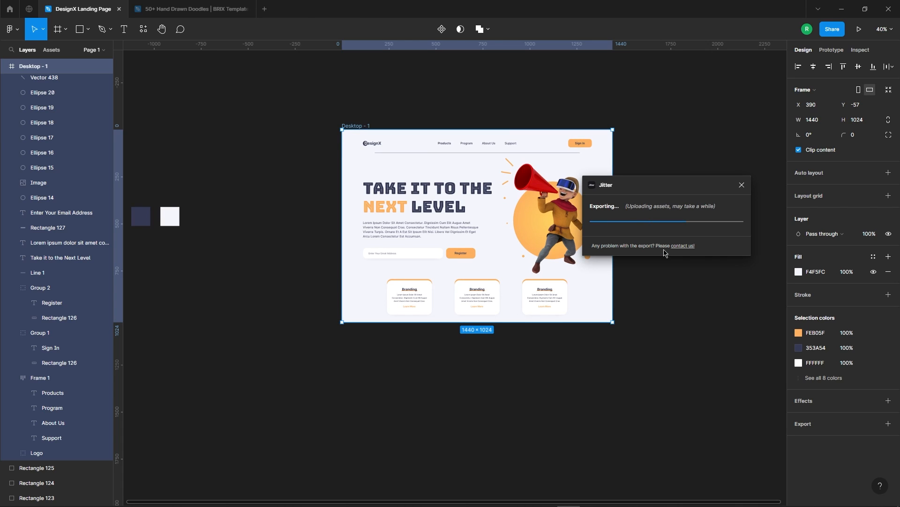
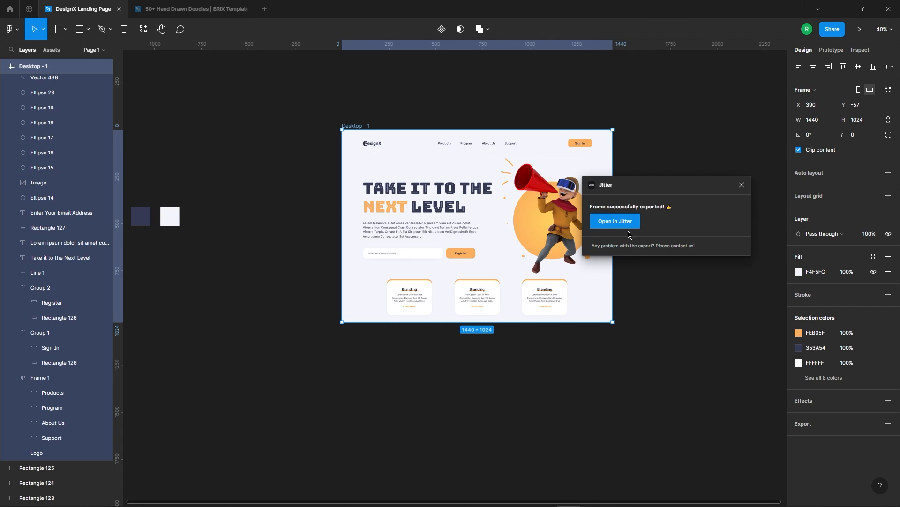
Open the exported frame in Jitter and apply a Grow in animation to the DesignX logo.
click(618, 224)
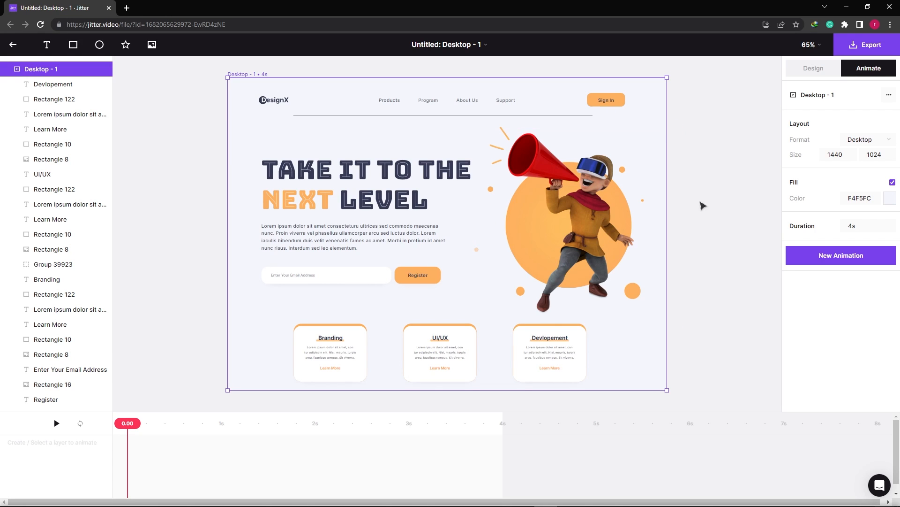
click(270, 104)
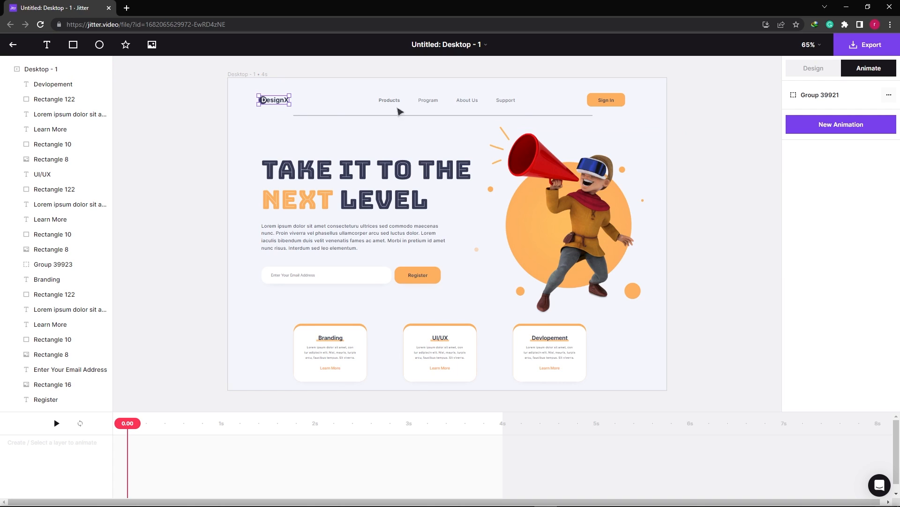
click(839, 127)
click(824, 215)
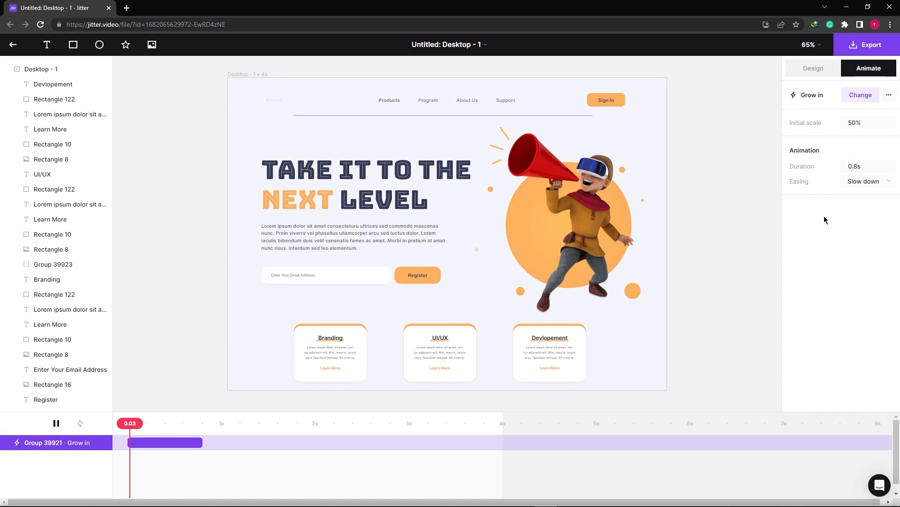
Apply a Twist in animation to the navigation links in the page header.
click(426, 100)
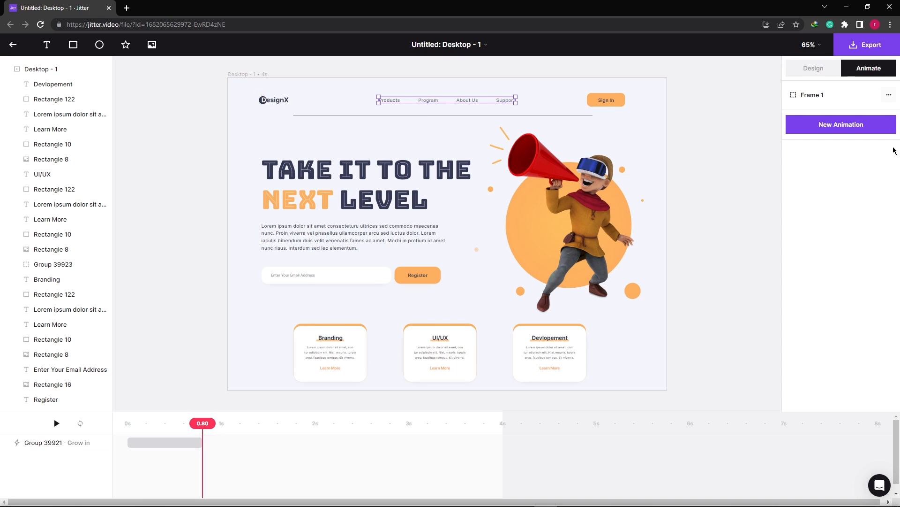
click(857, 125)
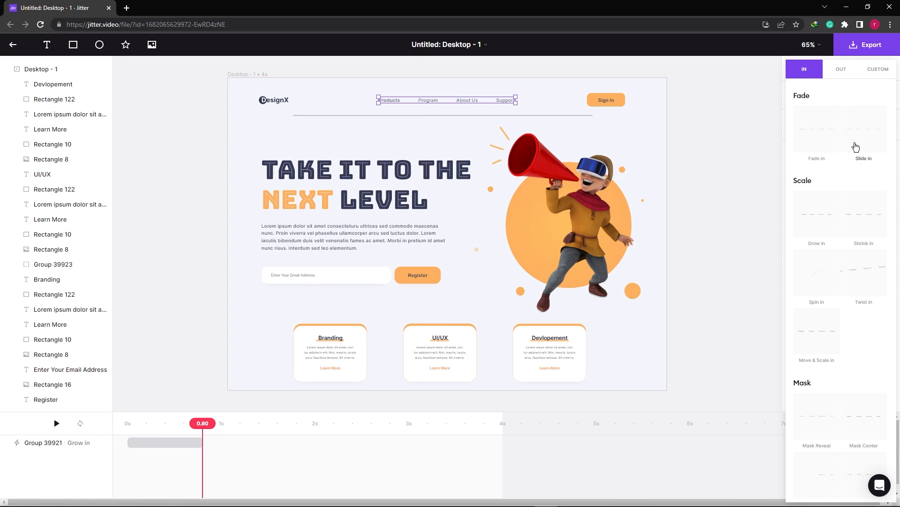
click(864, 277)
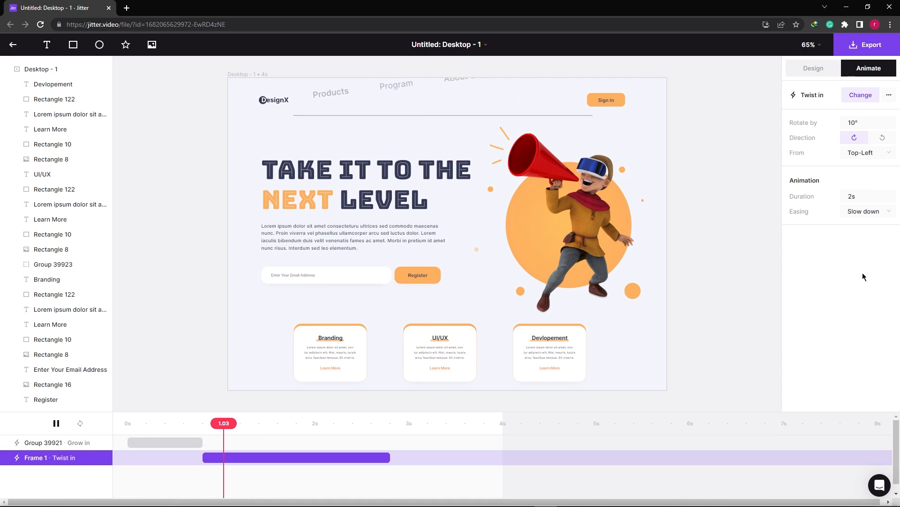
Animate the Sign In button's background and label together with Grow in.
click(655, 88)
click(616, 112)
click(842, 124)
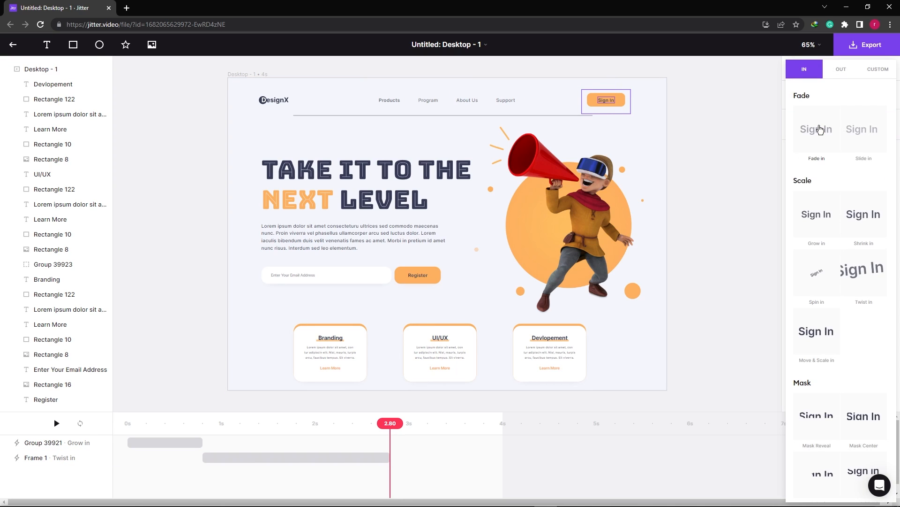
click(818, 215)
Apply a Fade in animation to the divider line below the header.
drag(211, 149, 290, 169)
click(335, 117)
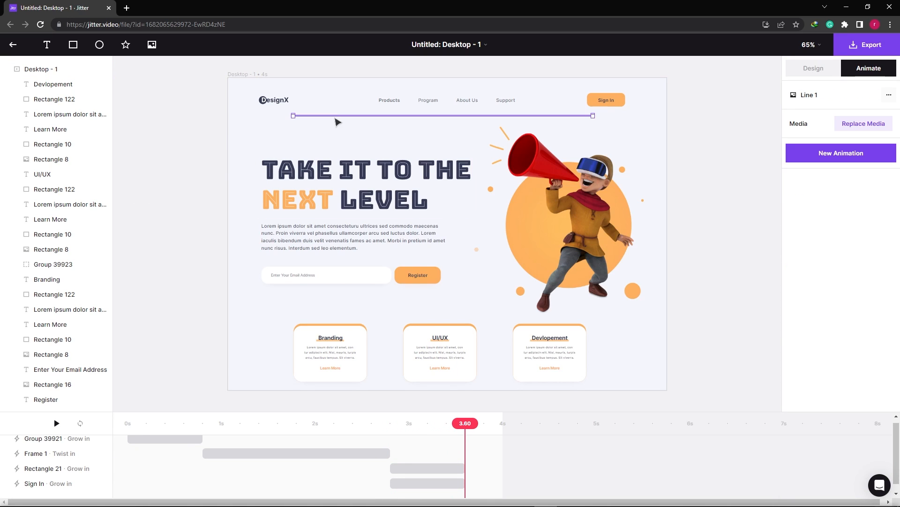
click(825, 152)
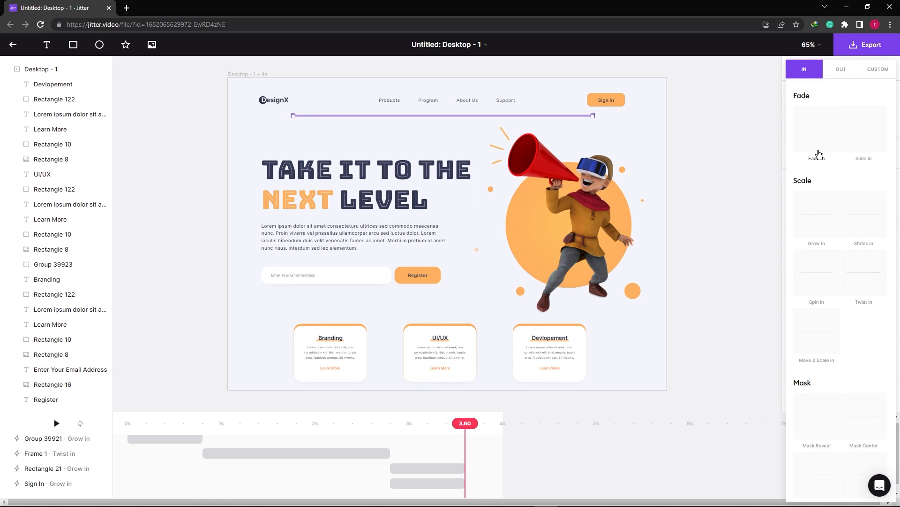
click(819, 154)
Animate the hero headline with Move & Scale in and extend the Desktop - 1 timeline to 7.01 s.
click(223, 147)
drag(197, 148, 219, 166)
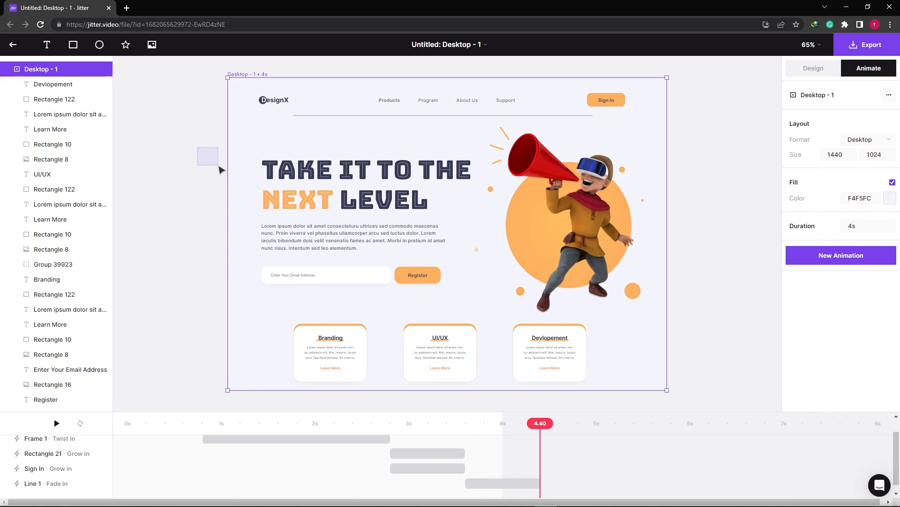
click(342, 178)
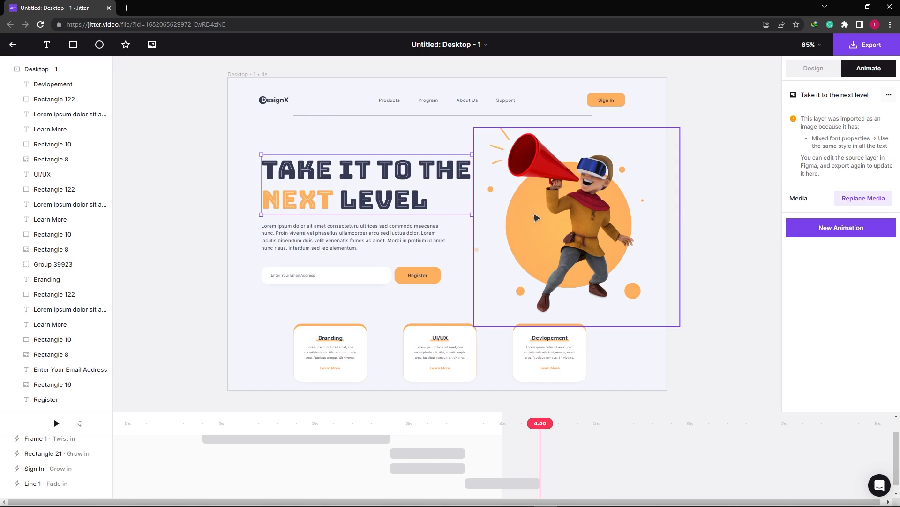
click(844, 229)
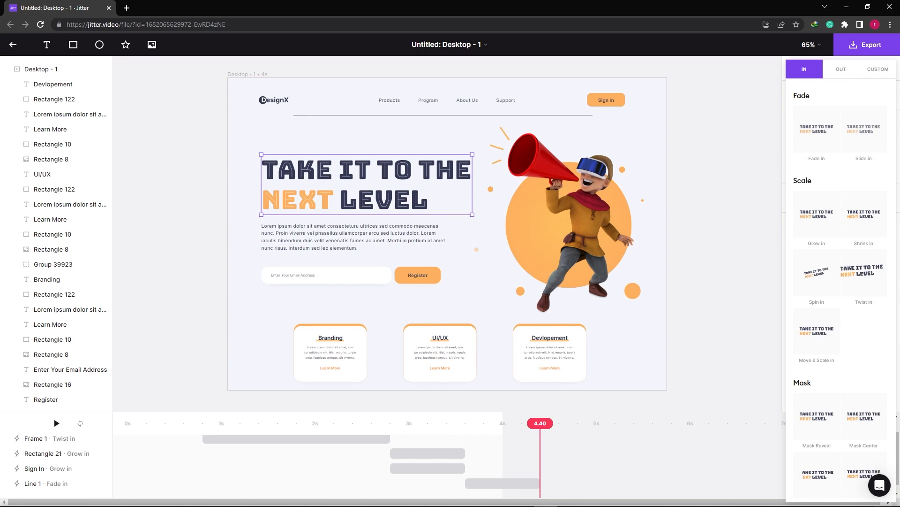
click(826, 347)
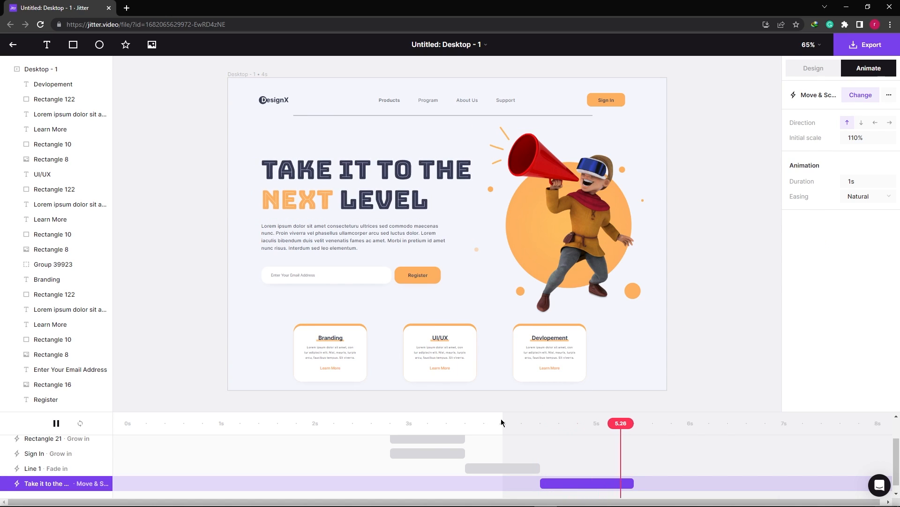
drag(502, 419, 785, 423)
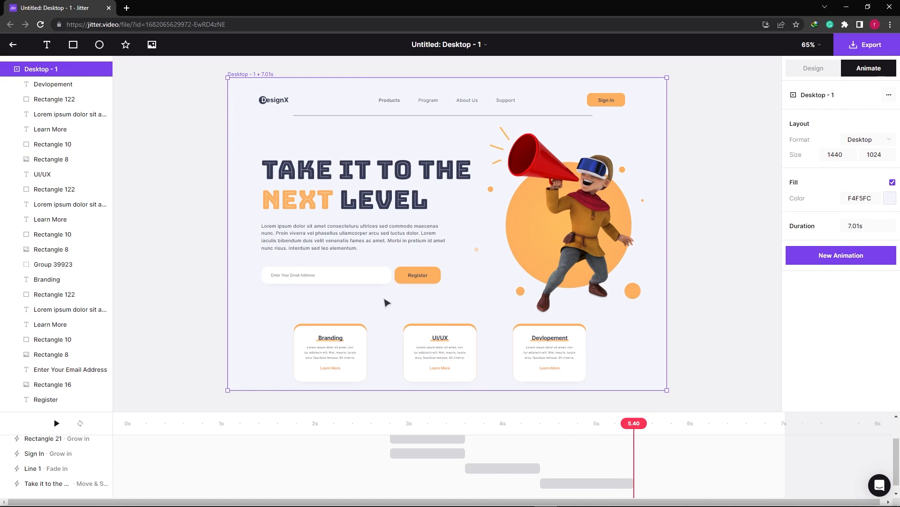
Apply the downward Slide in text animation to the lorem ipsum paragraph under the headline.
click(314, 235)
click(844, 124)
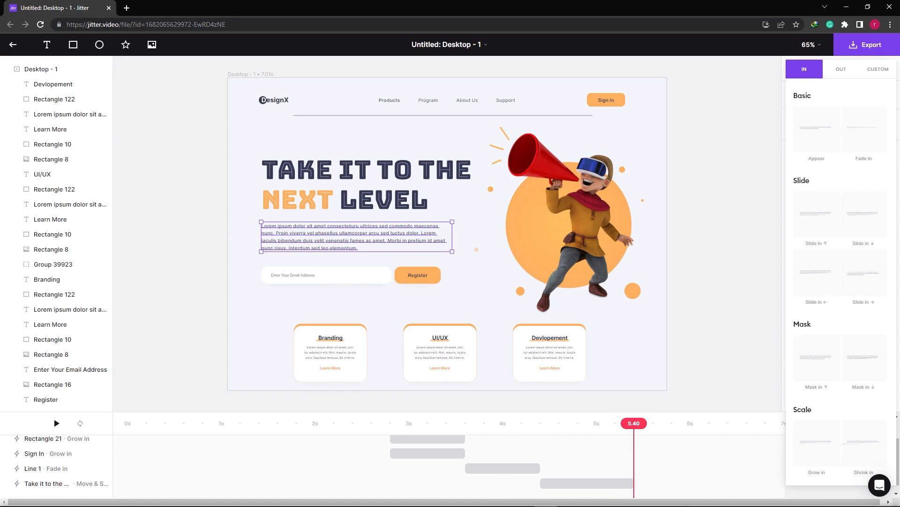
click(864, 223)
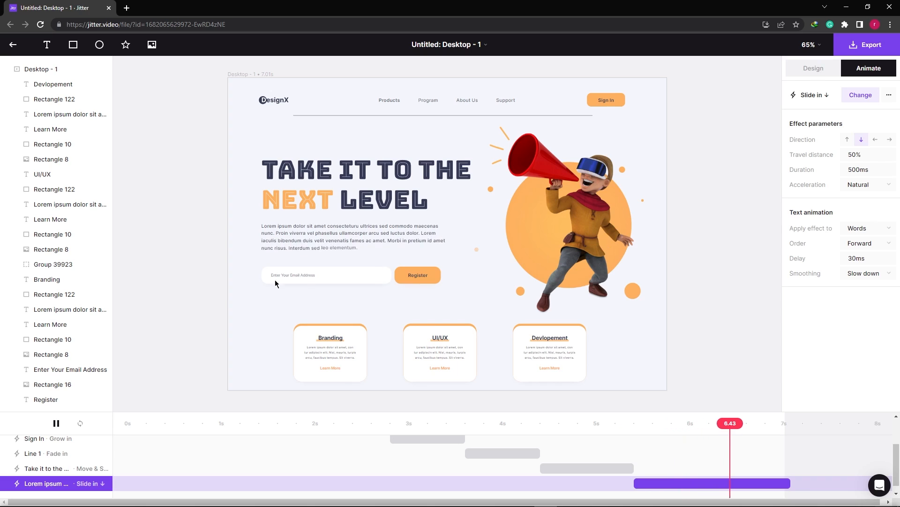
Apply a Mask Reveal animation to Rectangle 16, the background of the email field.
drag(195, 281, 389, 281)
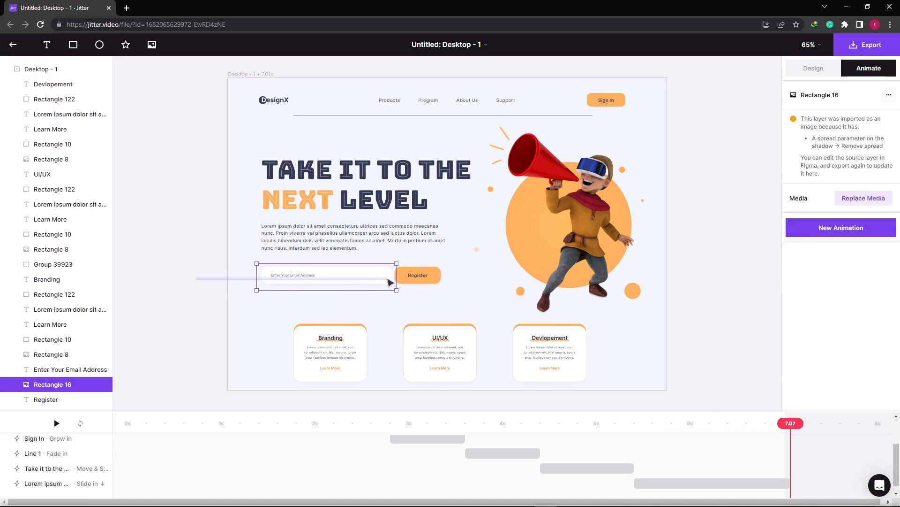
click(830, 228)
scroll(888, 341, down, 2)
click(813, 346)
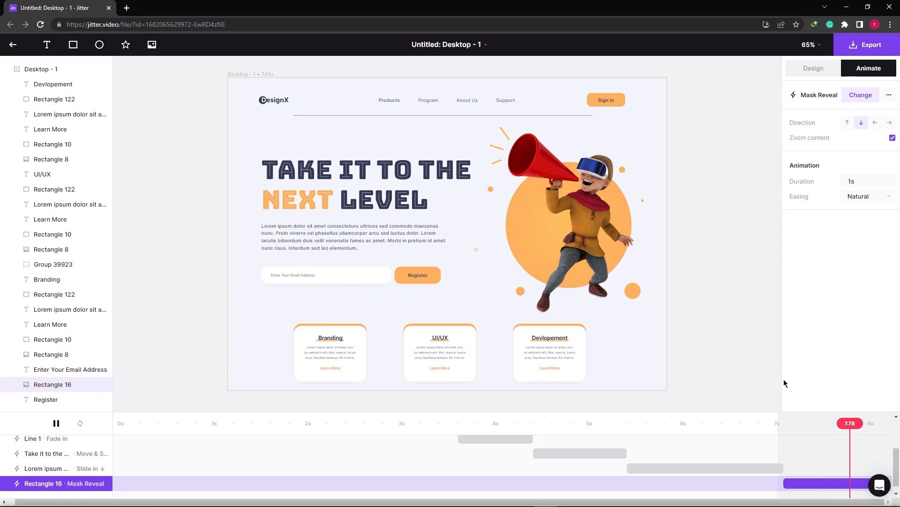
Extend the Desktop - 1 timeline to 9.23 s and play back the email field's reveal from about 7 s.
drag(778, 425, 884, 428)
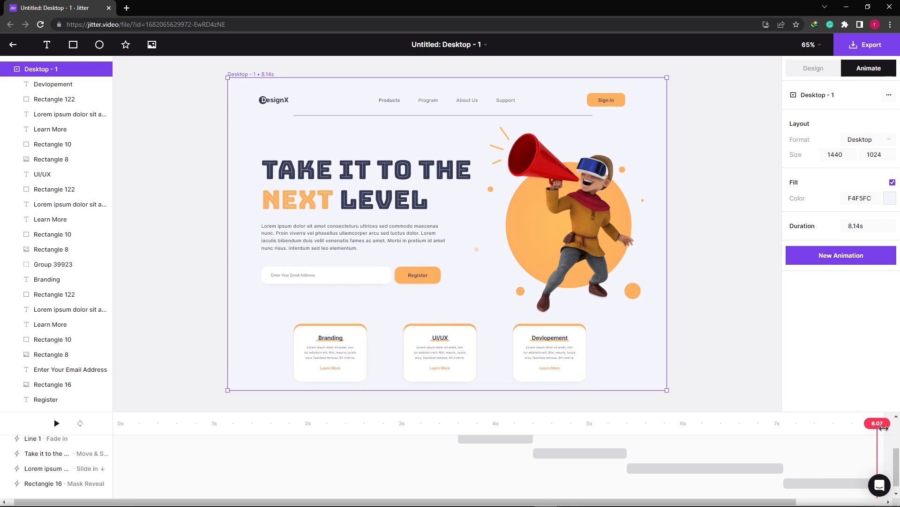
drag(786, 498, 874, 498)
drag(784, 423, 675, 428)
key(space)
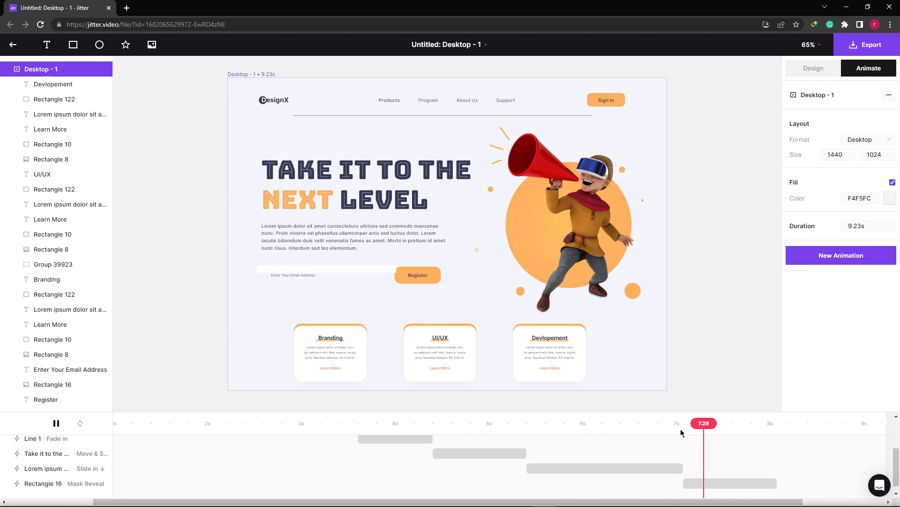
key(space)
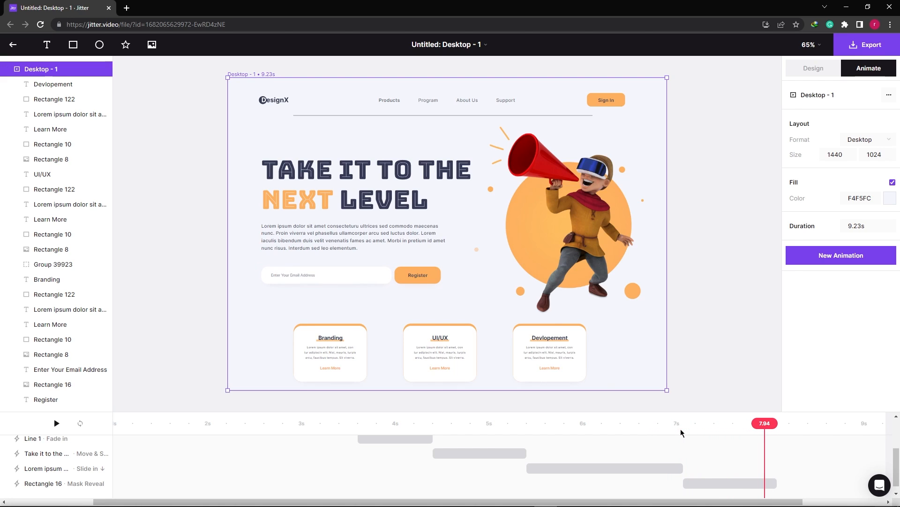
Apply the upward Mask in to the Enter Your Email Address text, shift it to overlap the field's Mask Reveal, and preview it.
click(296, 276)
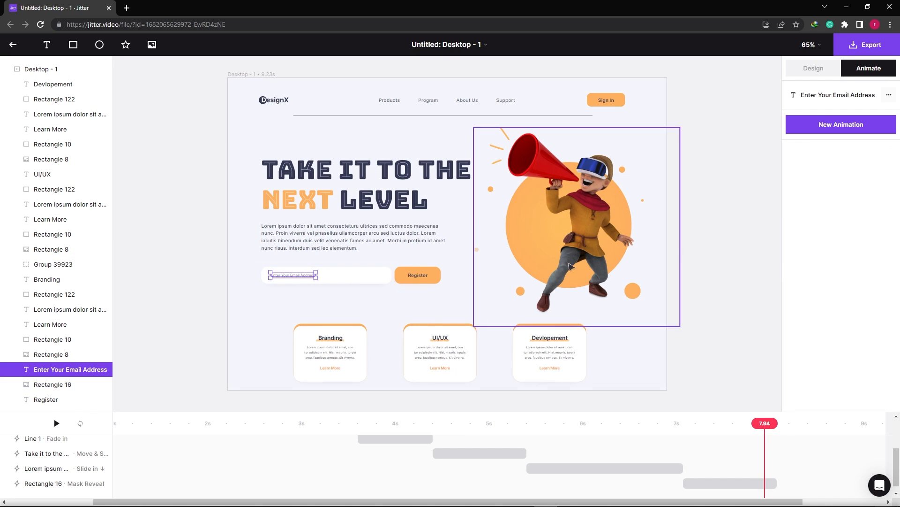
click(834, 126)
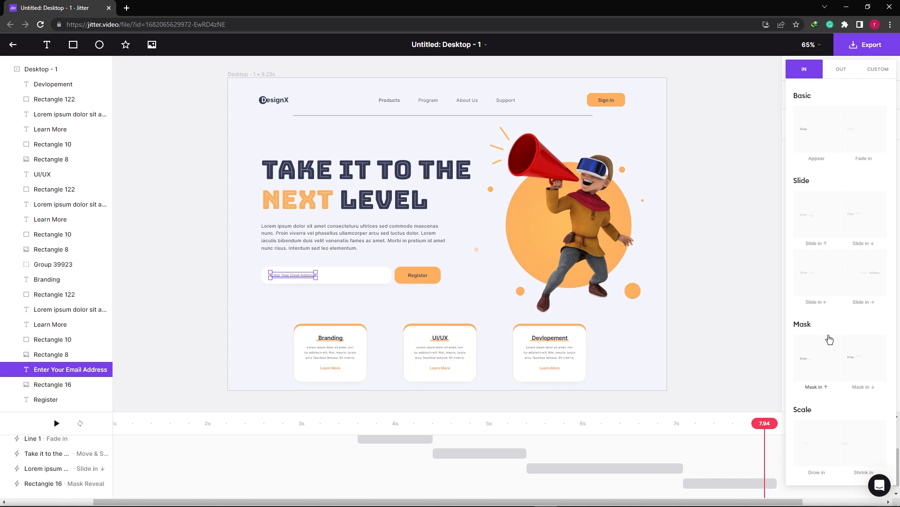
click(826, 362)
drag(795, 482, 711, 481)
mouse_move(718, 424)
mouse_down()
mouse_move(674, 422)
mouse_move(721, 422)
mouse_up()
mouse_move(712, 483)
mouse_down()
mouse_move(765, 471)
mouse_move(718, 474)
mouse_up()
click(673, 424)
click(672, 424)
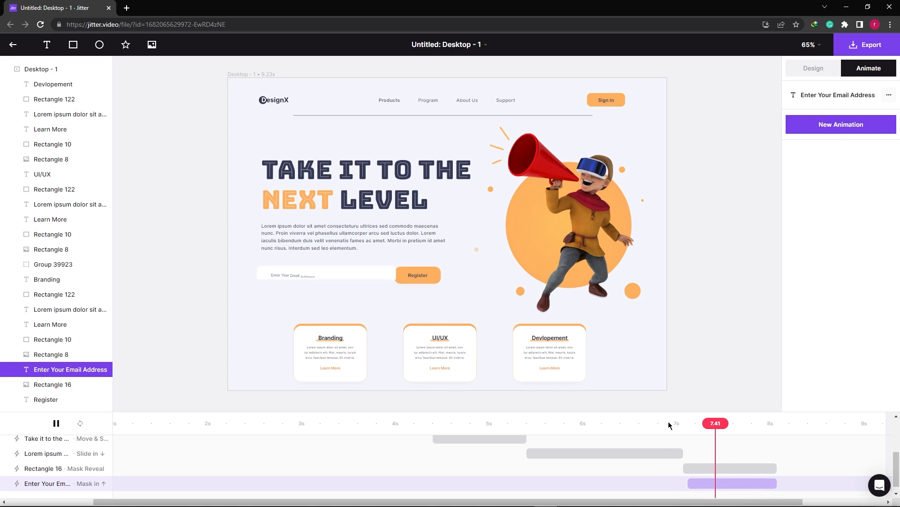
Place the playhead at 8.07 s and animate the Register button's background and label together with Grow in.
drag(713, 424, 777, 429)
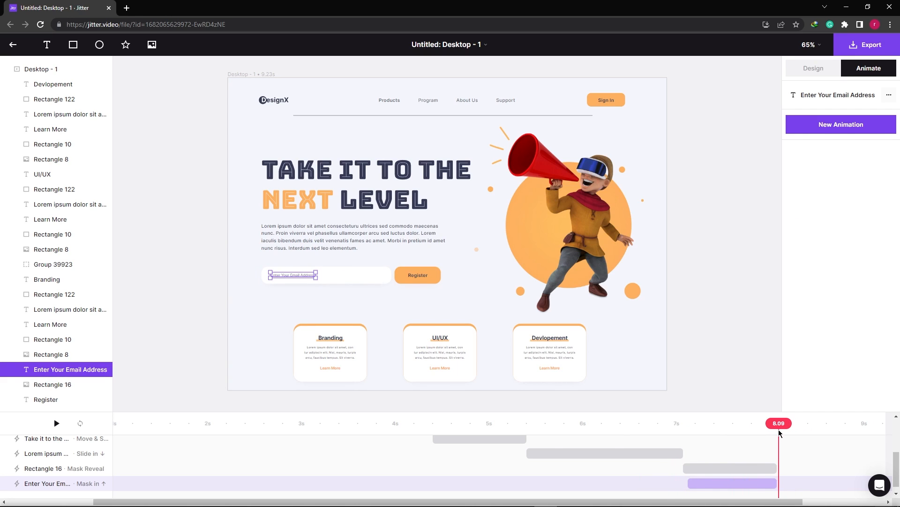
click(418, 292)
click(422, 276)
click(855, 123)
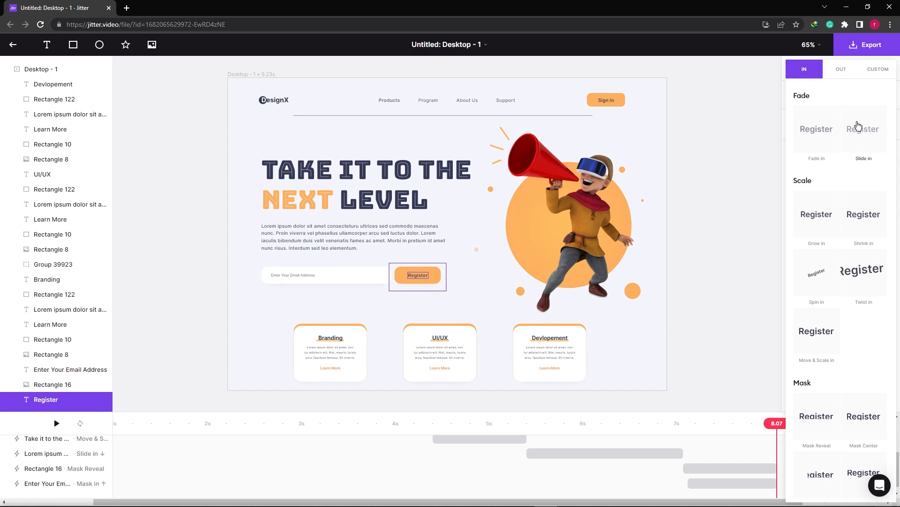
click(820, 225)
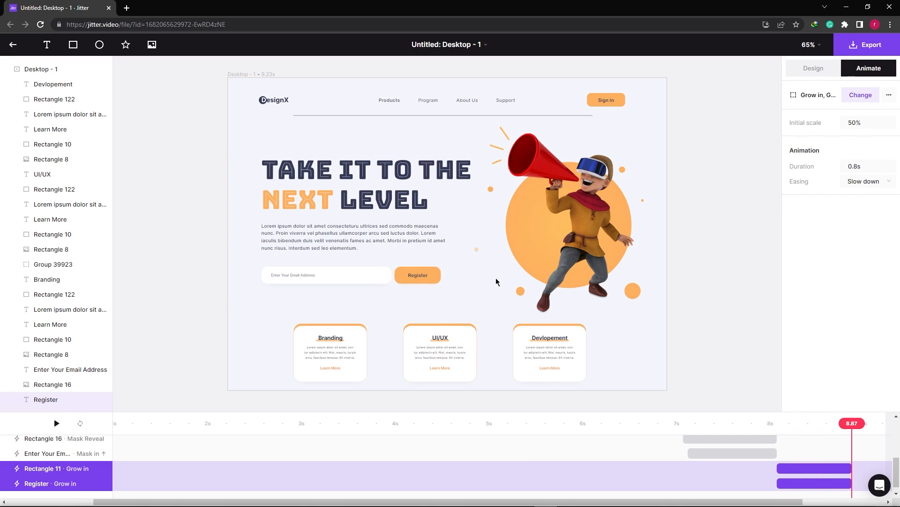
Hide the Group 1 character illustration to expose the large orange circle behind it.
click(604, 212)
scroll(97, 324, down, 3)
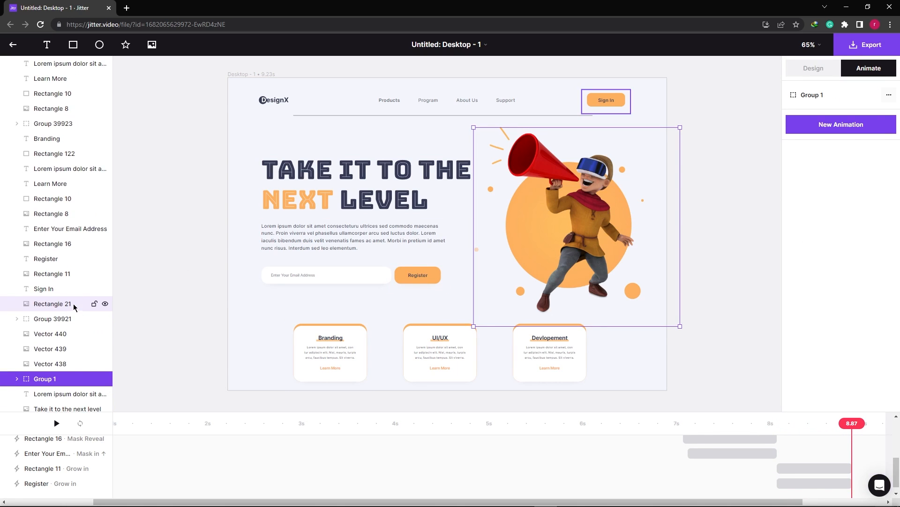
click(105, 379)
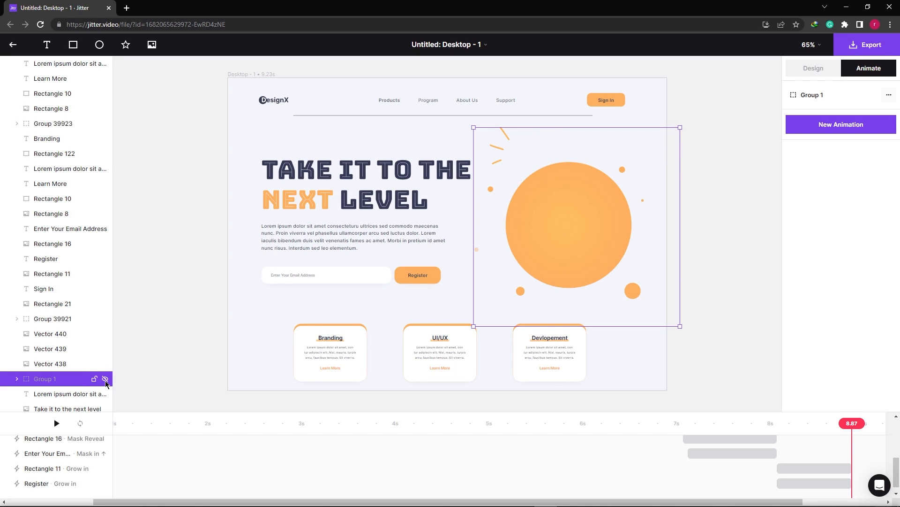
Apply a Grow in animation to the large orange circle and extend the Desktop - 1 timeline to 10.46 s.
click(581, 240)
click(829, 233)
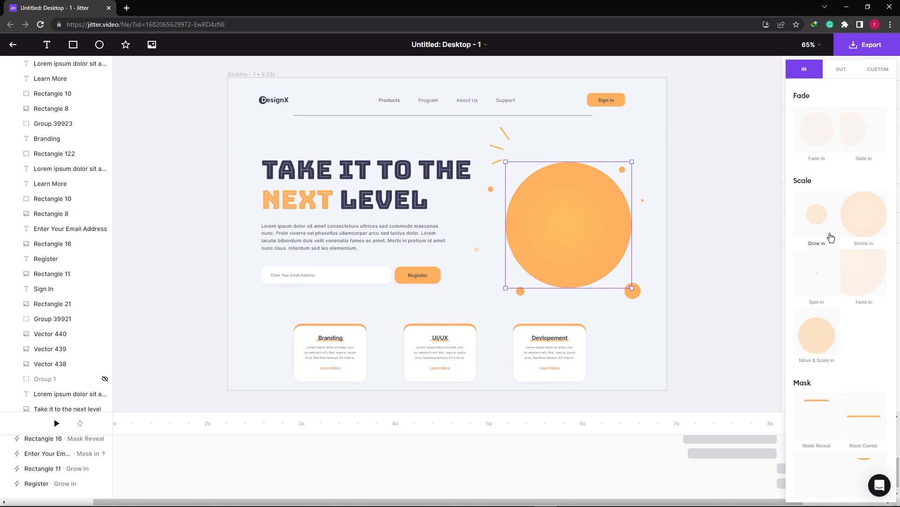
click(826, 227)
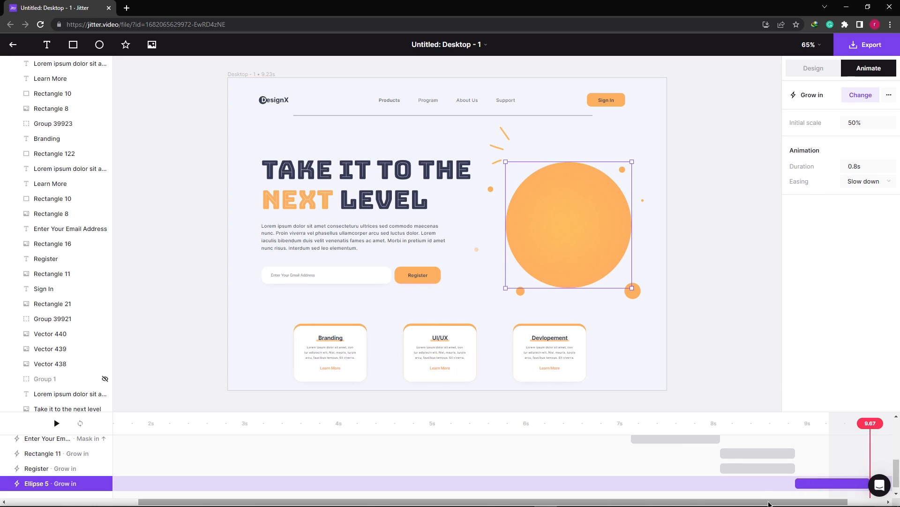
drag(793, 501, 843, 499)
drag(785, 427, 899, 427)
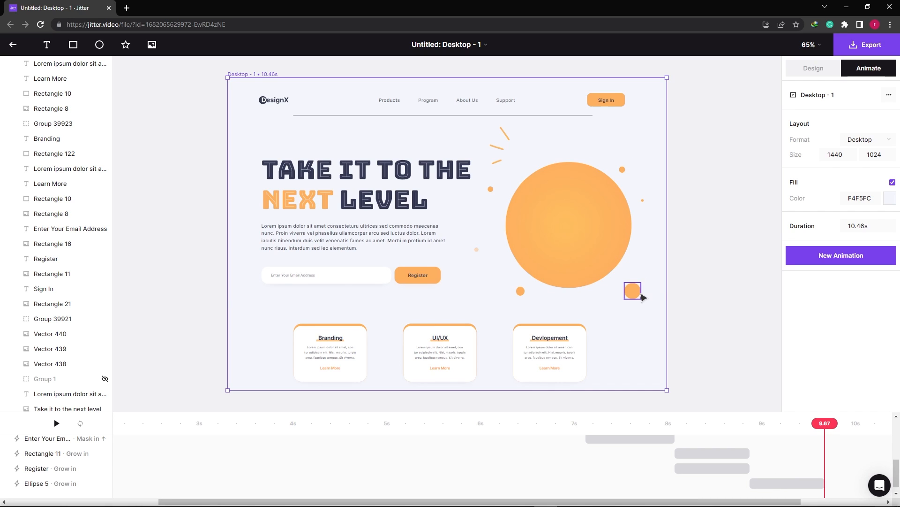
Apply Twist in to the six small circles around the large one from 9.43 s and extend the Desktop - 1 timeline to 11.68 s.
click(633, 291)
shift+click(623, 169)
shift+click(643, 200)
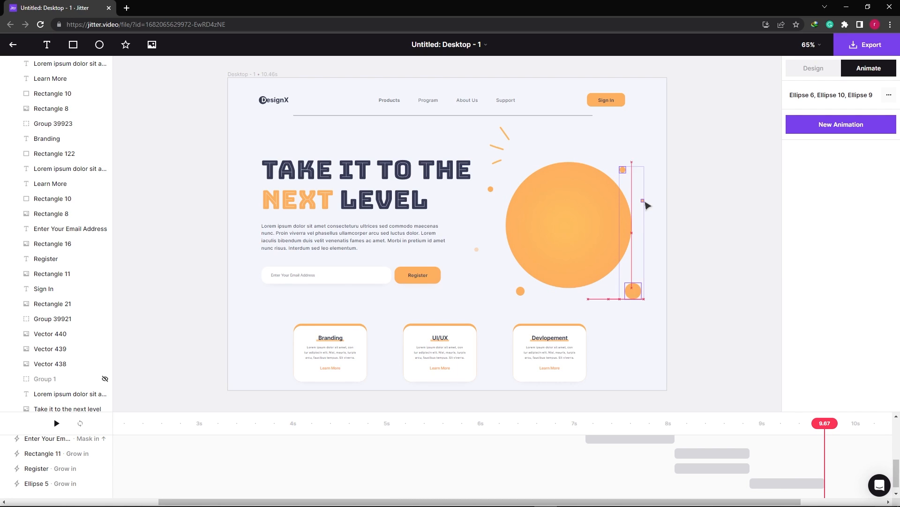
shift+click(520, 290)
shift+click(476, 250)
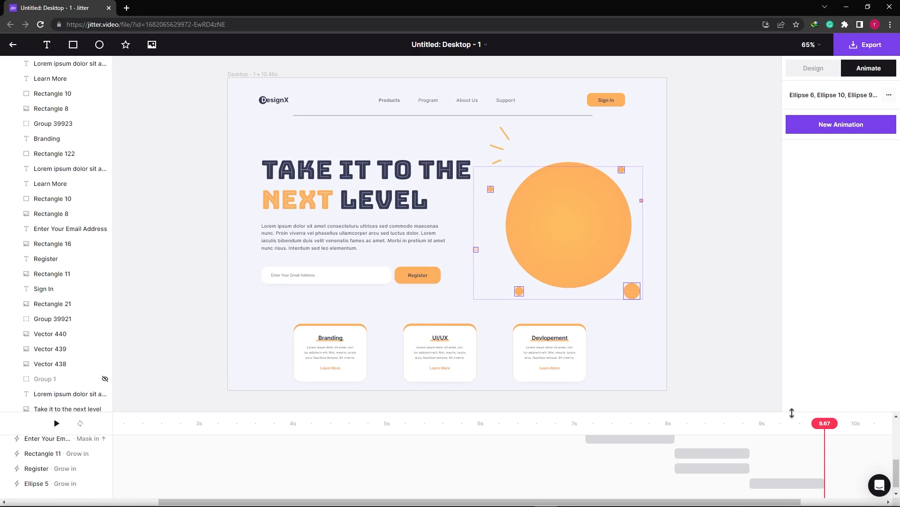
drag(816, 428, 796, 431)
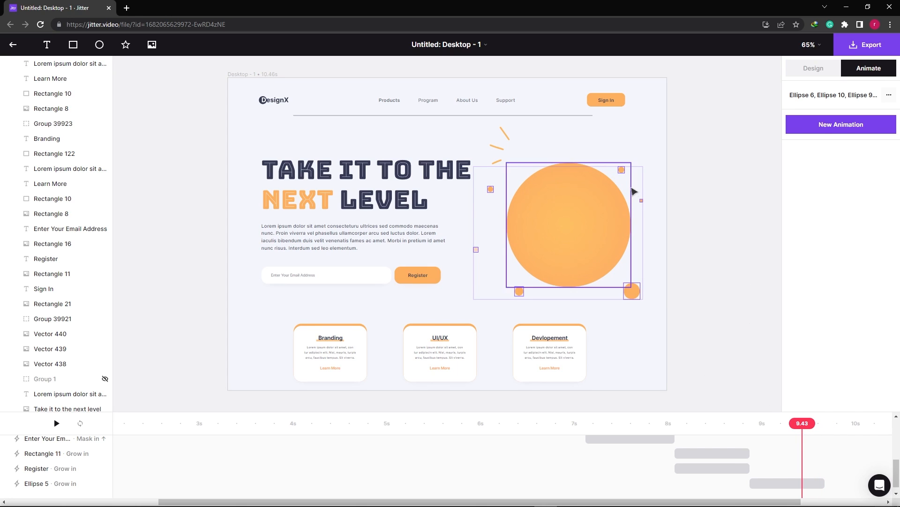
click(829, 125)
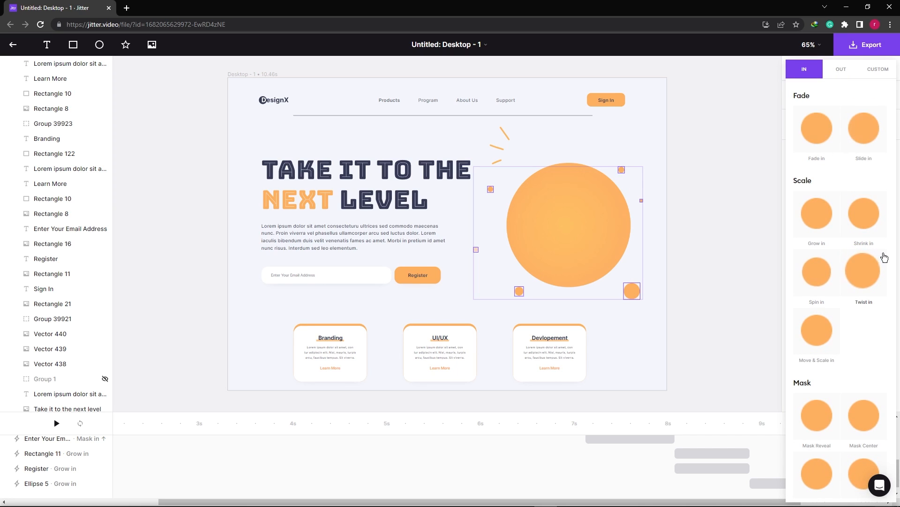
click(858, 269)
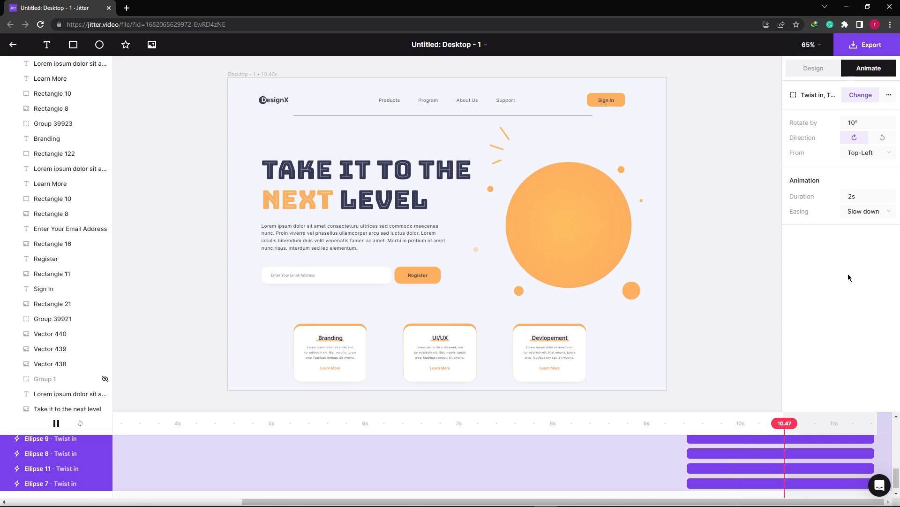
drag(785, 422, 860, 429)
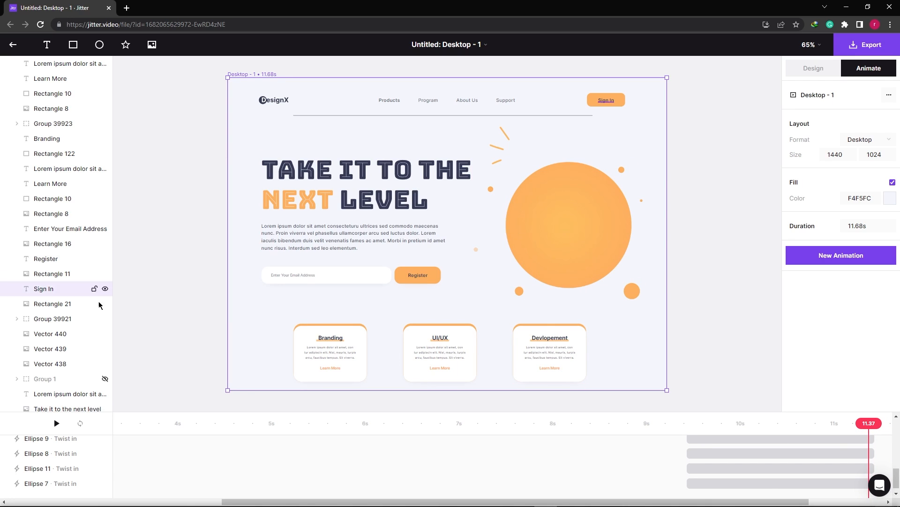
Unhide the Group 1 character illustration and animate it together with the three orange accent lines using Move & Scale in from 11.37 s.
scroll(90, 304, down, 3)
click(105, 240)
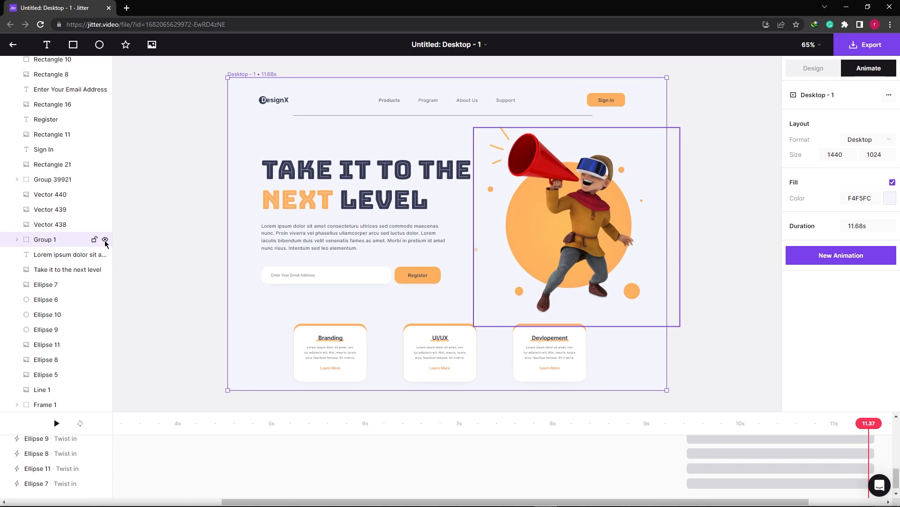
click(595, 238)
shift+click(505, 133)
shift+click(497, 147)
shift+click(494, 165)
click(859, 125)
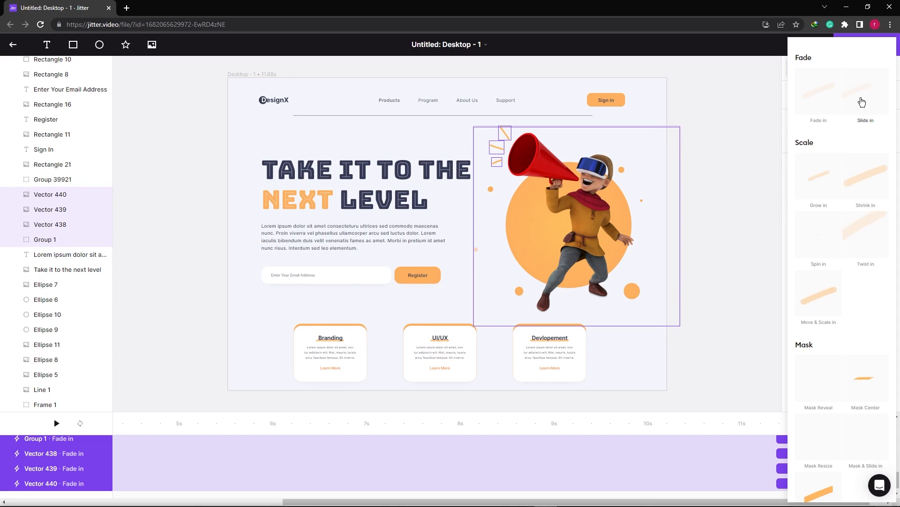
scroll(865, 262, down, 1)
click(816, 263)
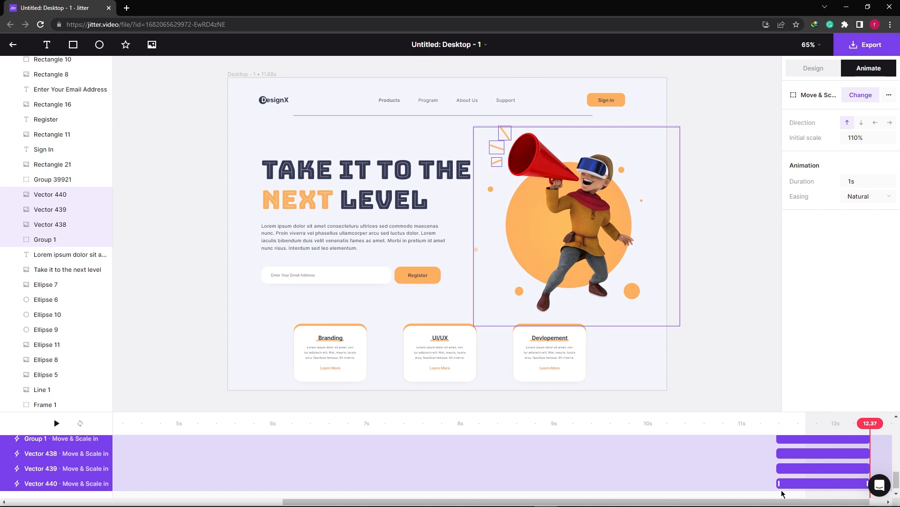
Extend the Desktop - 1 timeline to 13.73 s.
scroll(821, 469, right, 1)
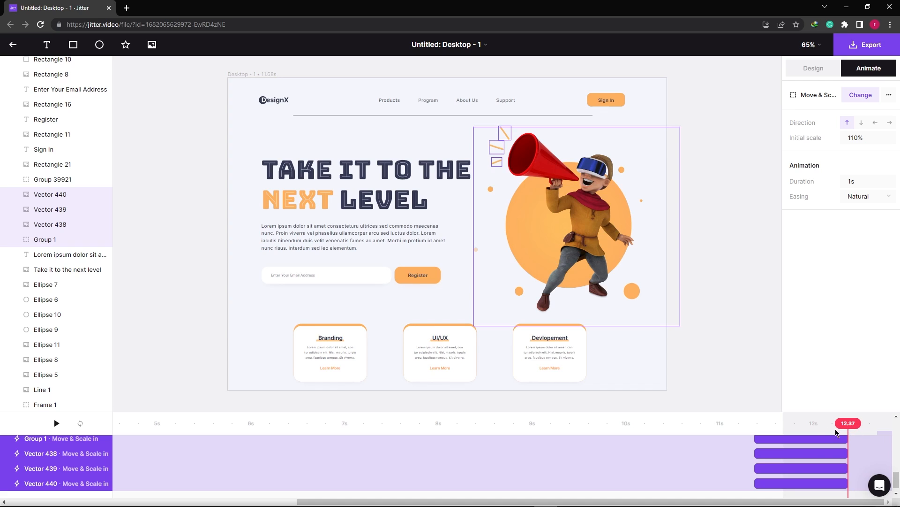
drag(785, 423, 899, 430)
scroll(840, 485, right, 5)
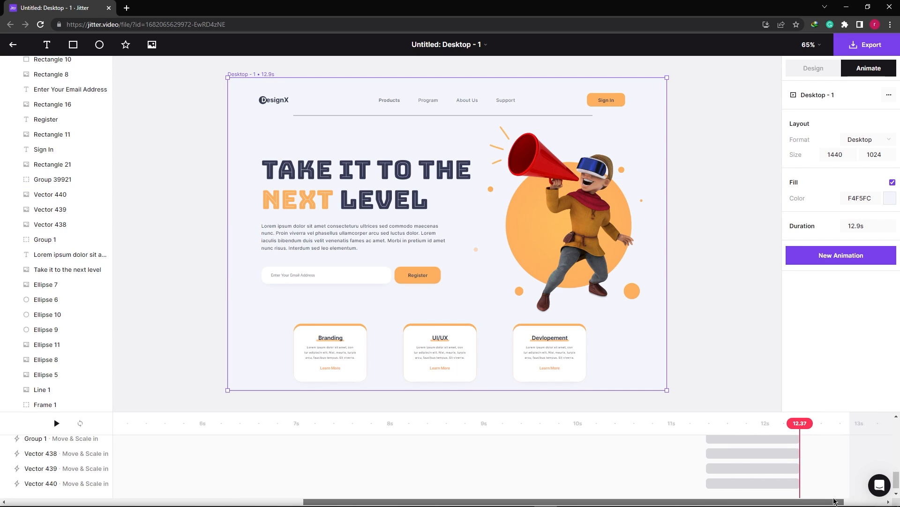
drag(784, 423, 863, 423)
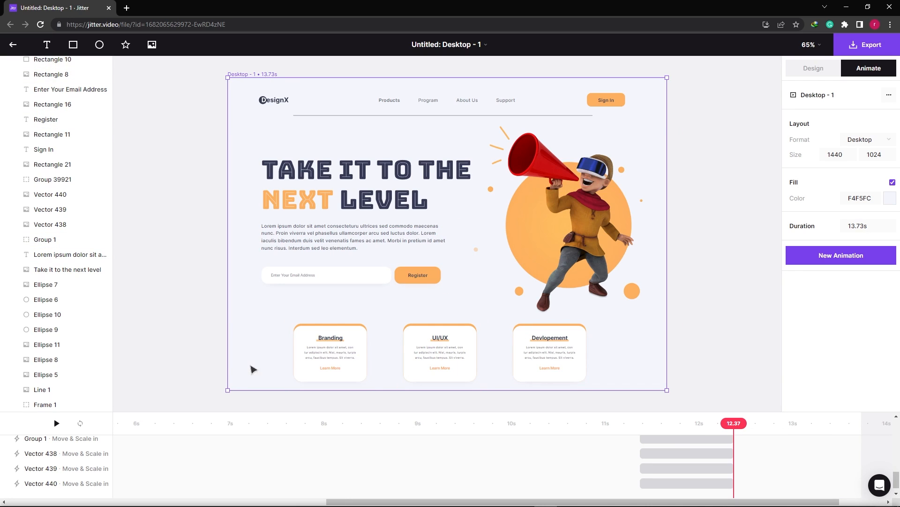
Apply a Shrink in animation at 12.37 s to all elements of the three service cards, leaving out the character illustration.
drag(206, 341, 293, 327)
click(606, 391)
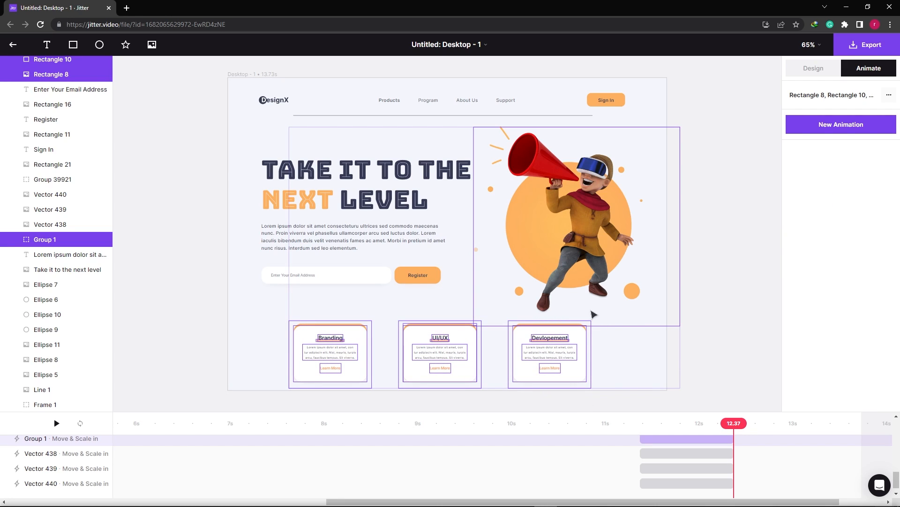
shift+click(595, 310)
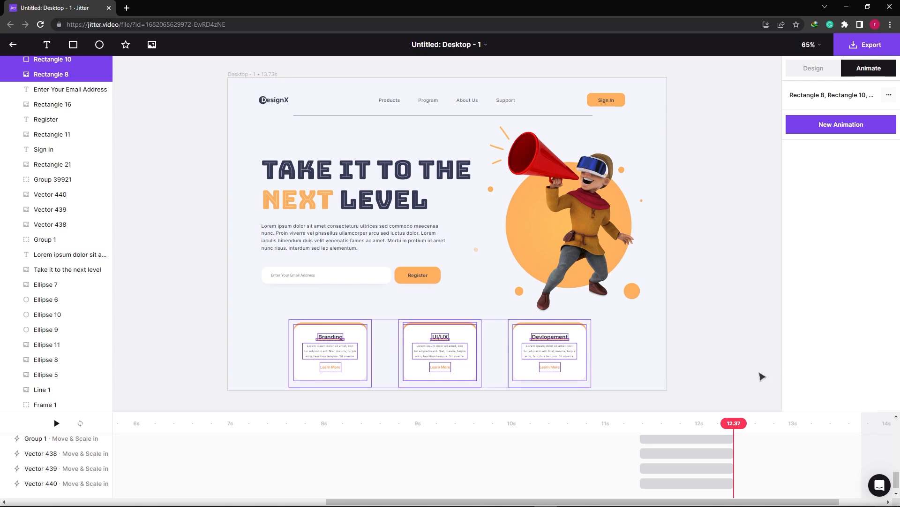
click(830, 131)
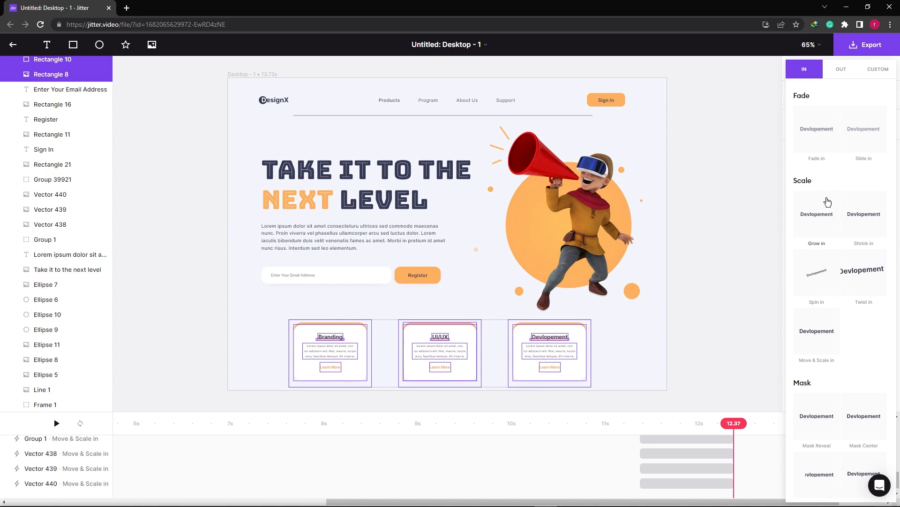
click(869, 219)
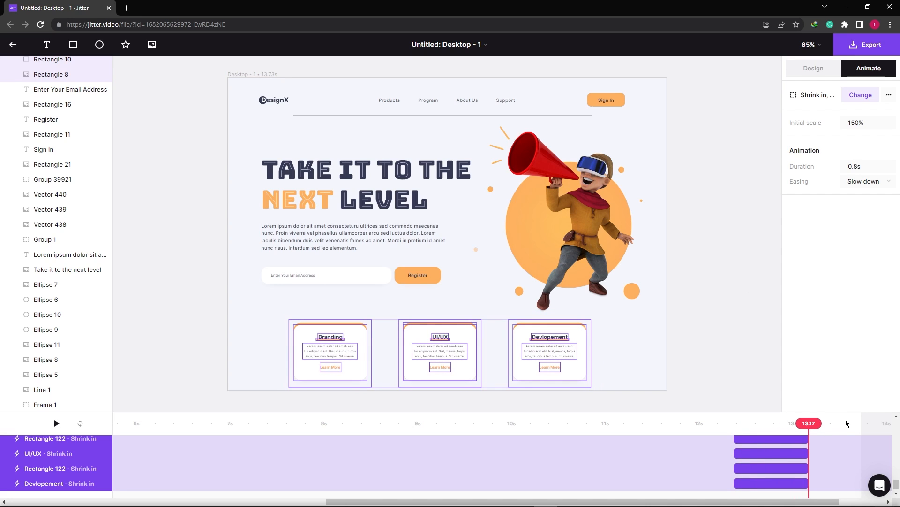
Trim the Desktop - 1 timeline to 13.17 s and export the animation as a 720p video.
drag(864, 420, 818, 430)
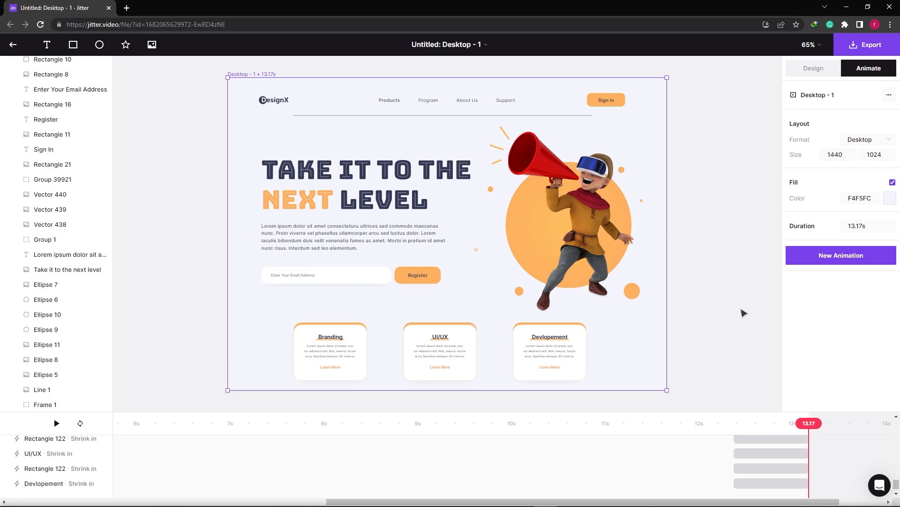
mouse_move(806, 424)
mouse_down()
mouse_move(331, 423)
mouse_move(804, 426)
mouse_up()
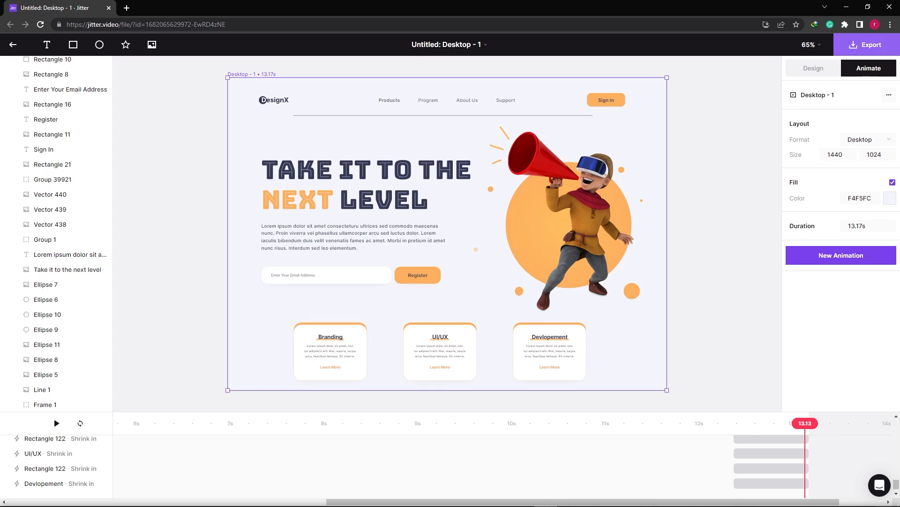
click(868, 46)
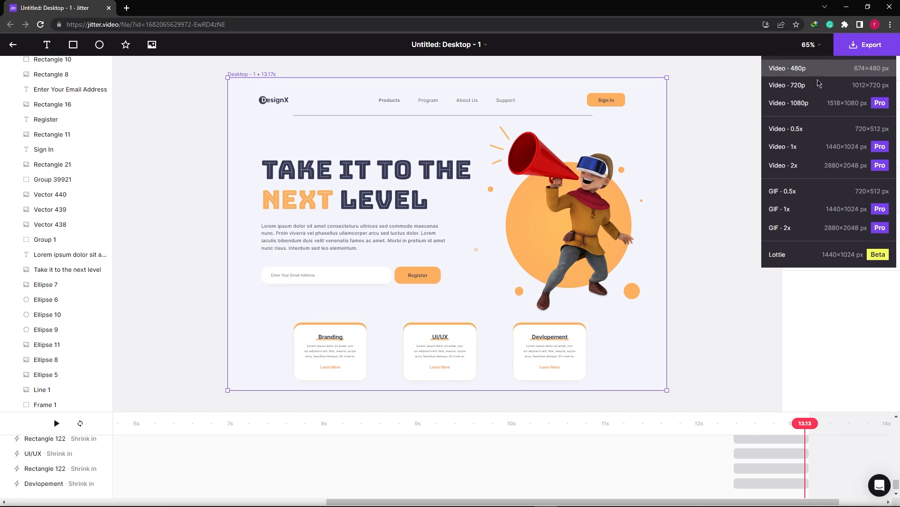
click(797, 85)
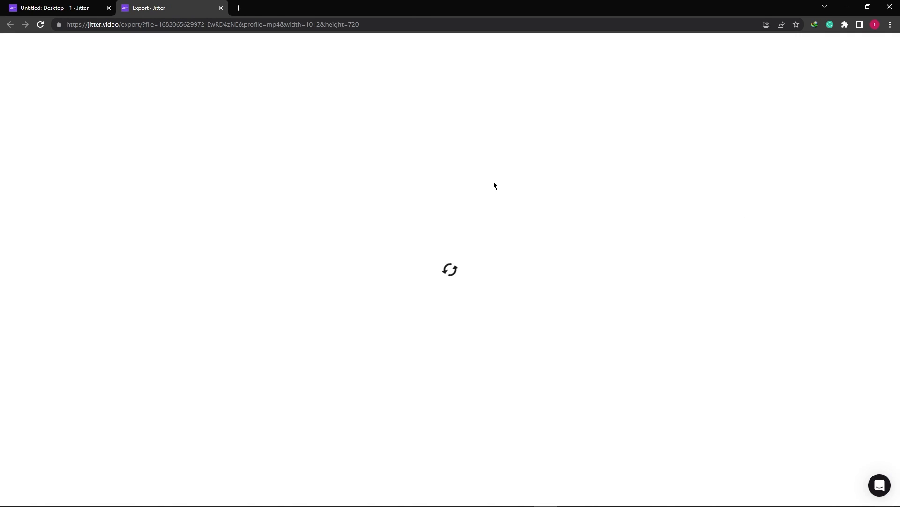